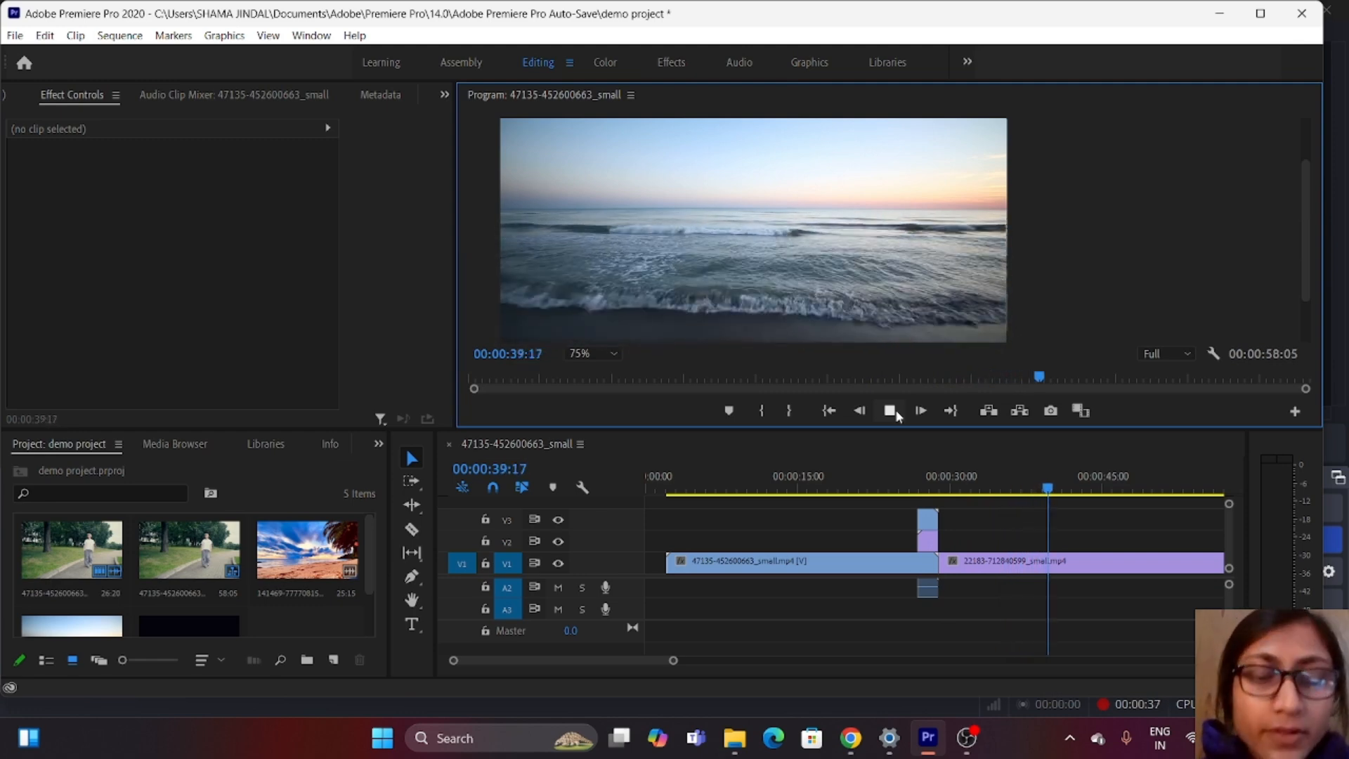
Step: Stop the playback and delete all clips on tracks V1, V2 and V3 so the sequence is empty
left_click(890, 411)
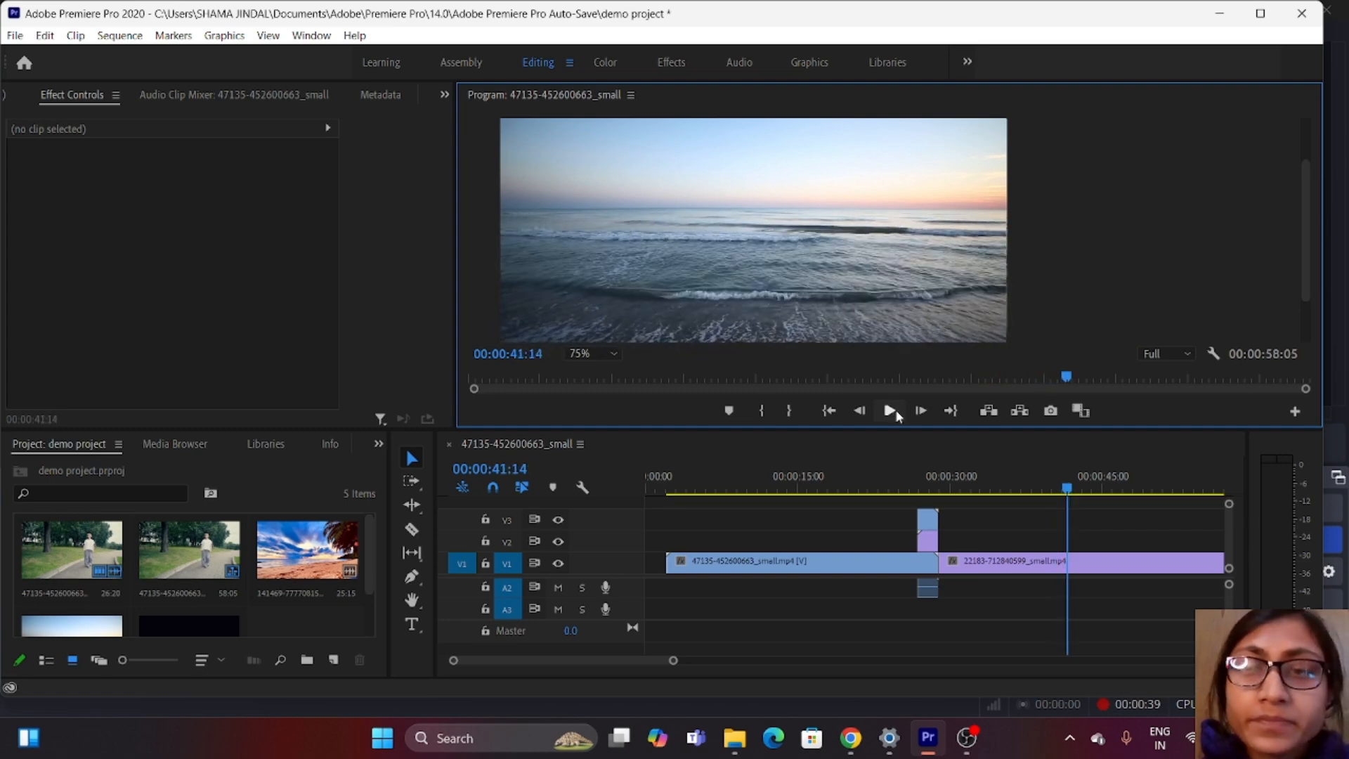
left_click(791, 566)
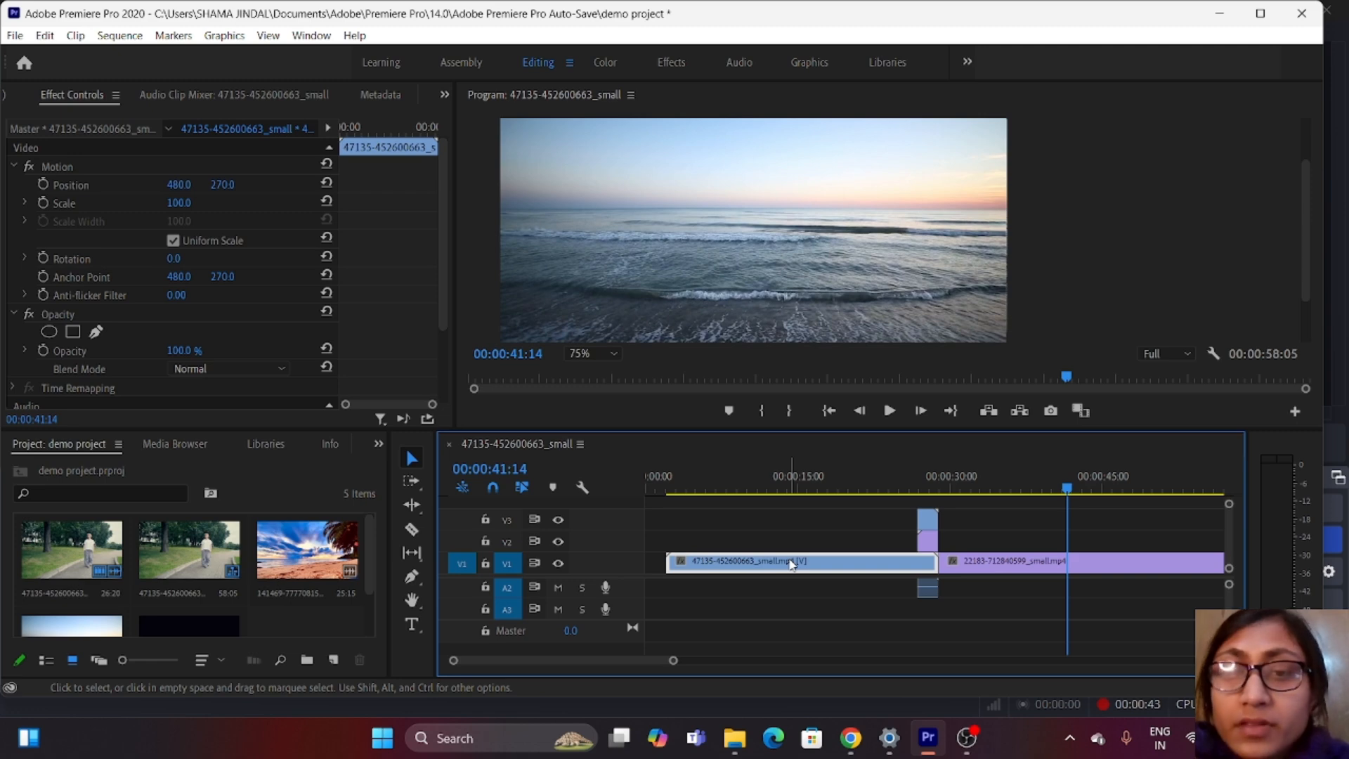
key("Delete")
left_click(931, 523)
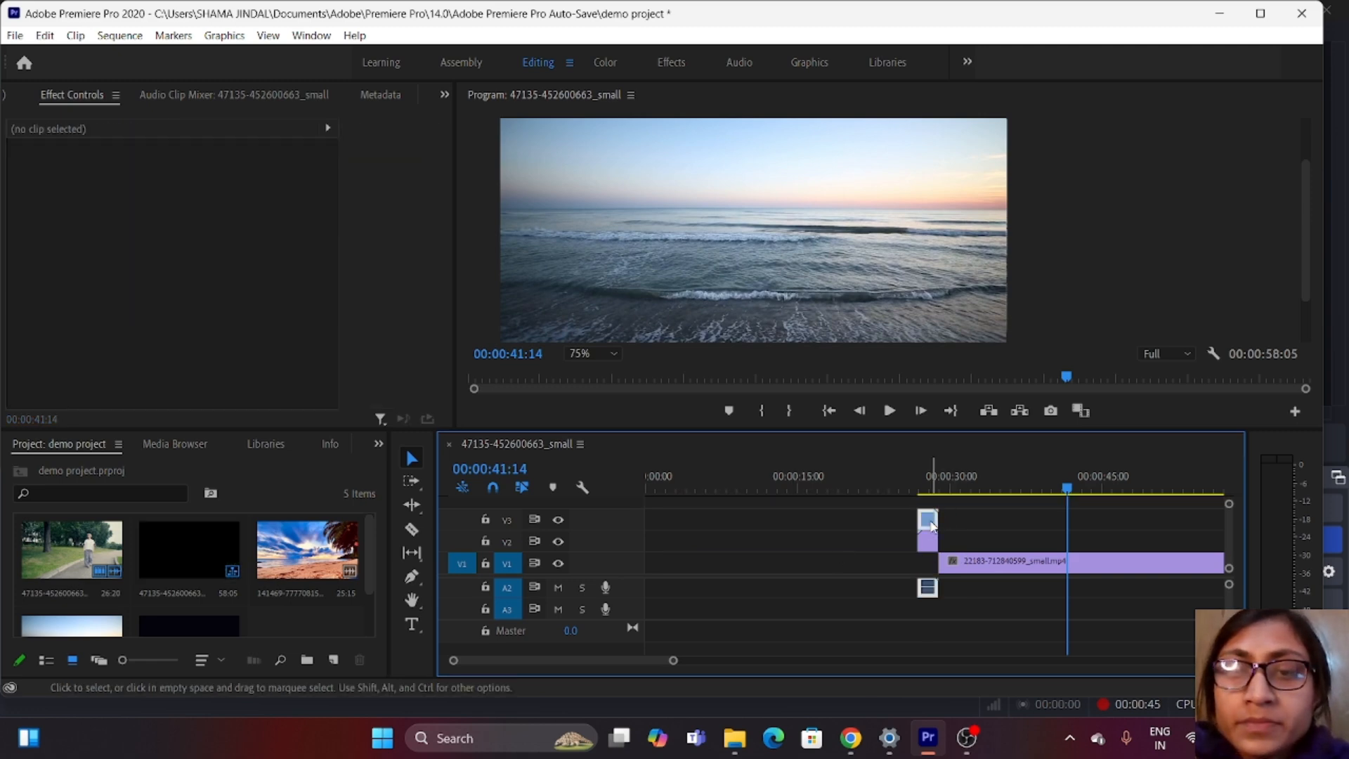
left_click_drag(931, 525, 928, 539)
left_click(929, 541)
key("Delete")
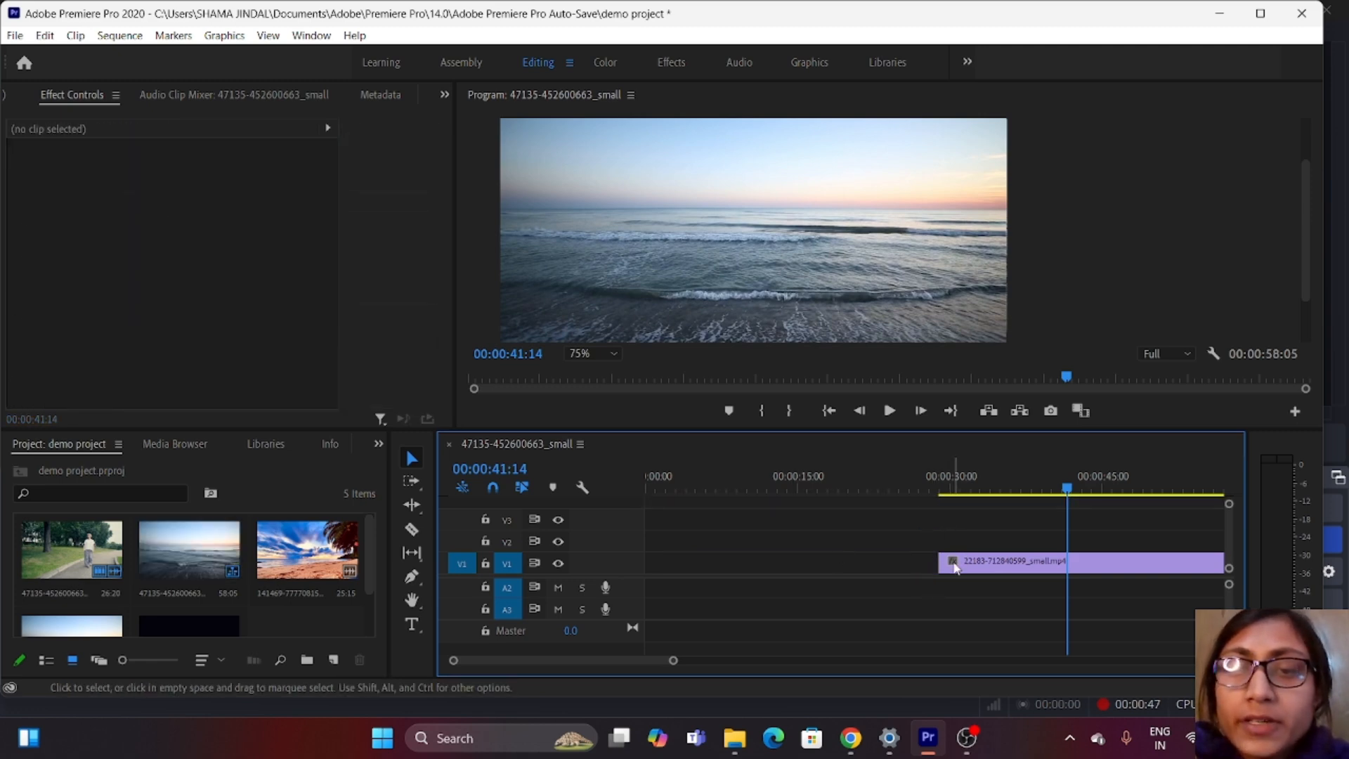
left_click(957, 568)
key("Delete")
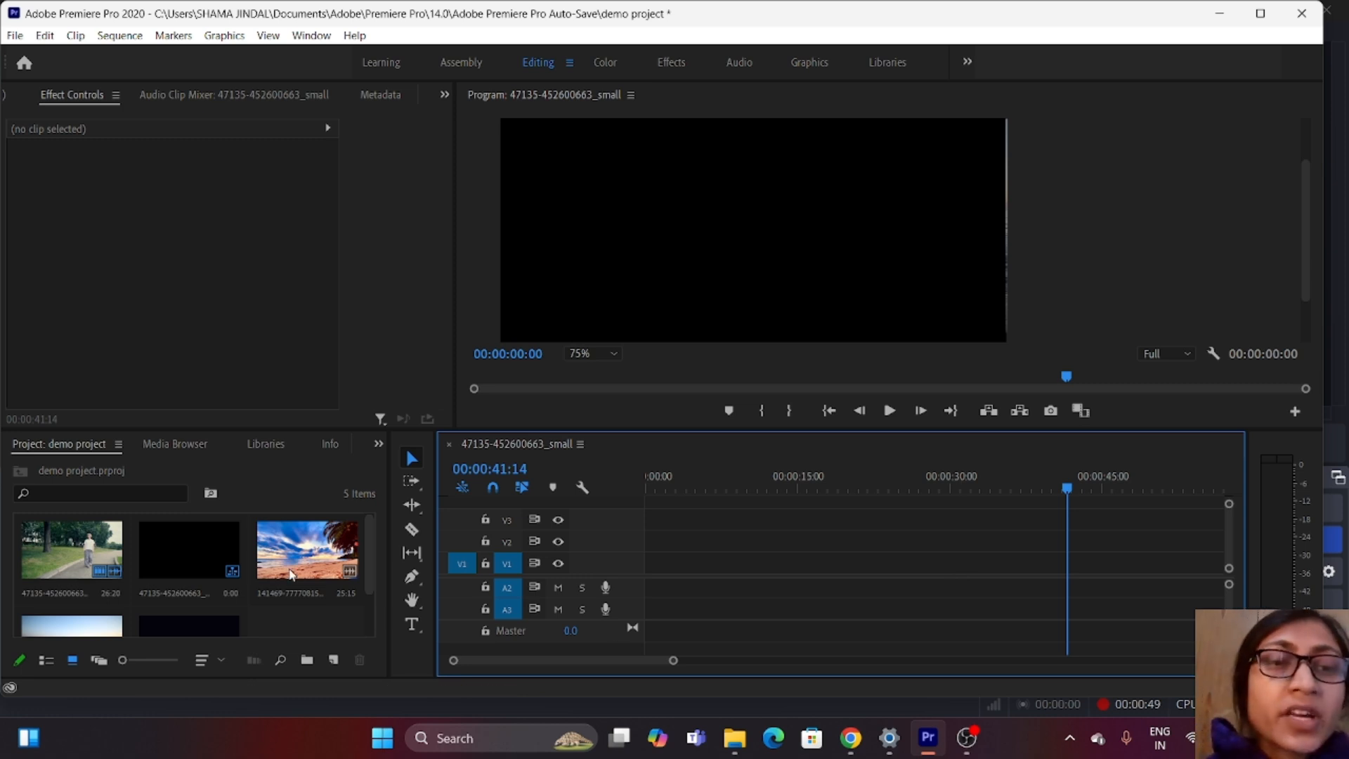
Step: Place the black-to-white transition clip beginning with 123219 from the project media at the start of video track V2
scroll(270, 562, "down", 2)
scroll(270, 562, "up", 2)
scroll(270, 562, "down", 2)
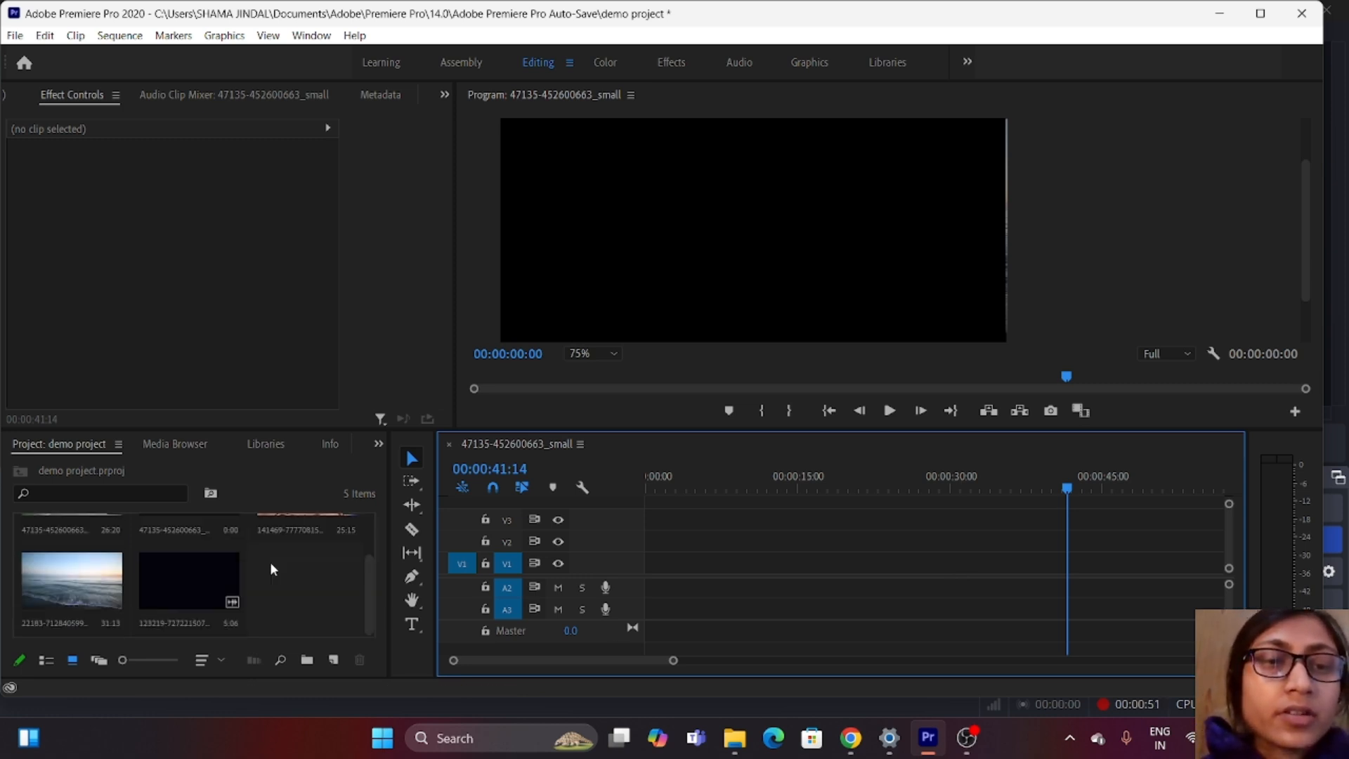
scroll(269, 562, "up", 2)
scroll(273, 567, "down", 2)
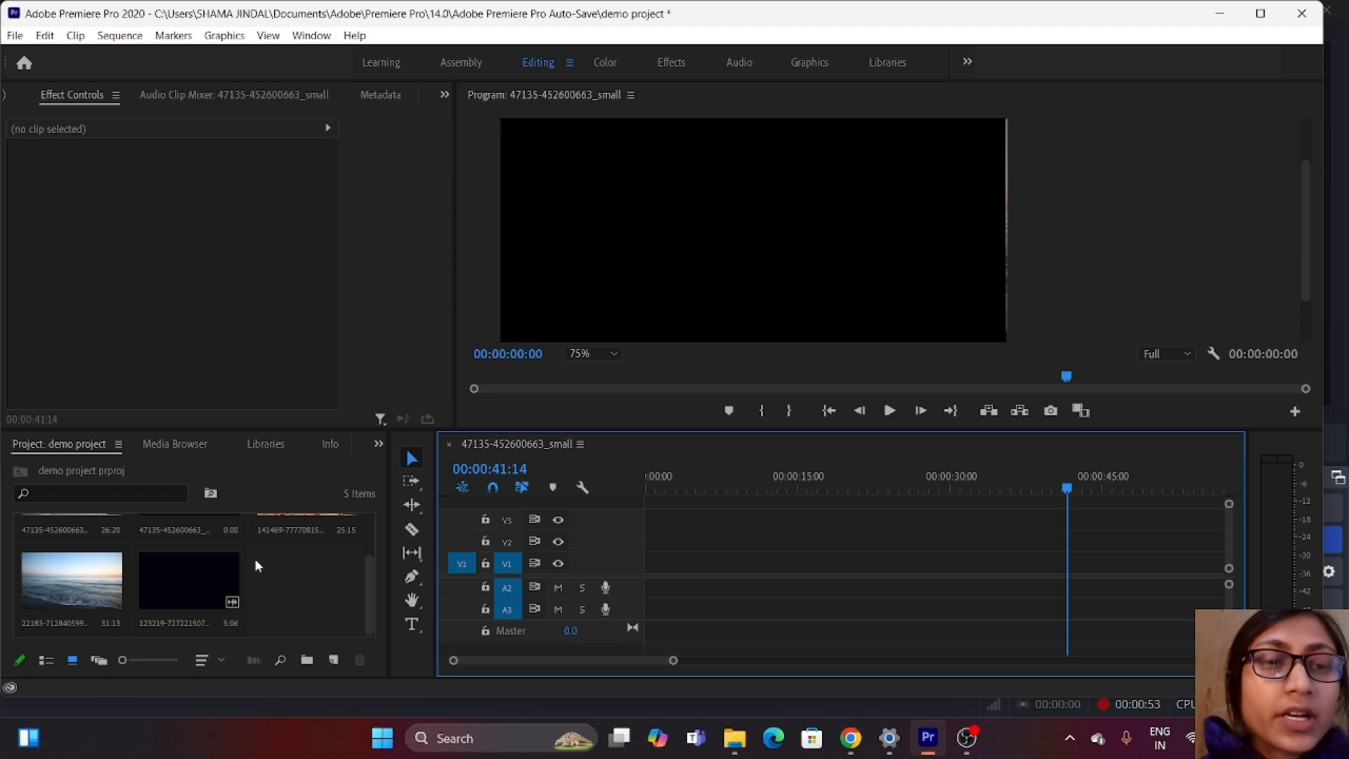
scroll(255, 558, "up", 2)
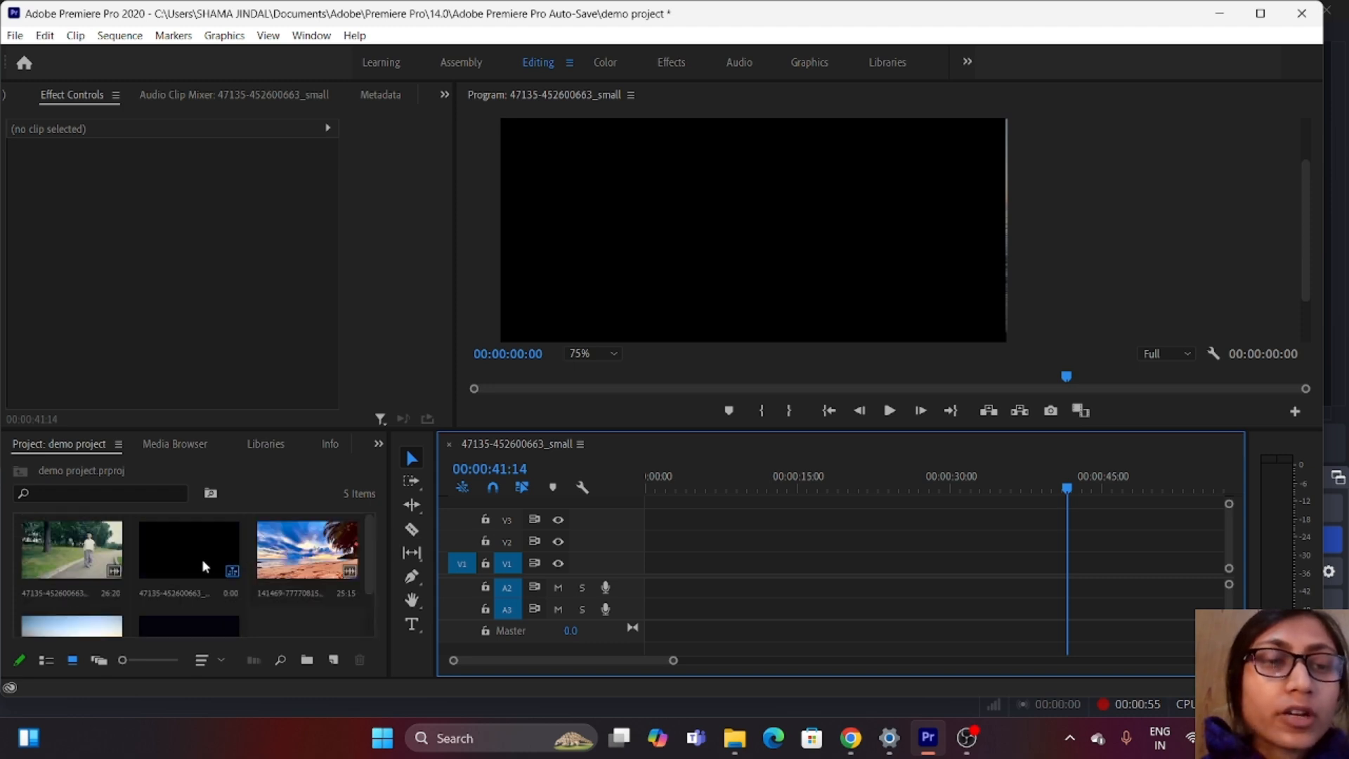
scroll(197, 573, "down", 2)
scroll(197, 581, "up", 2)
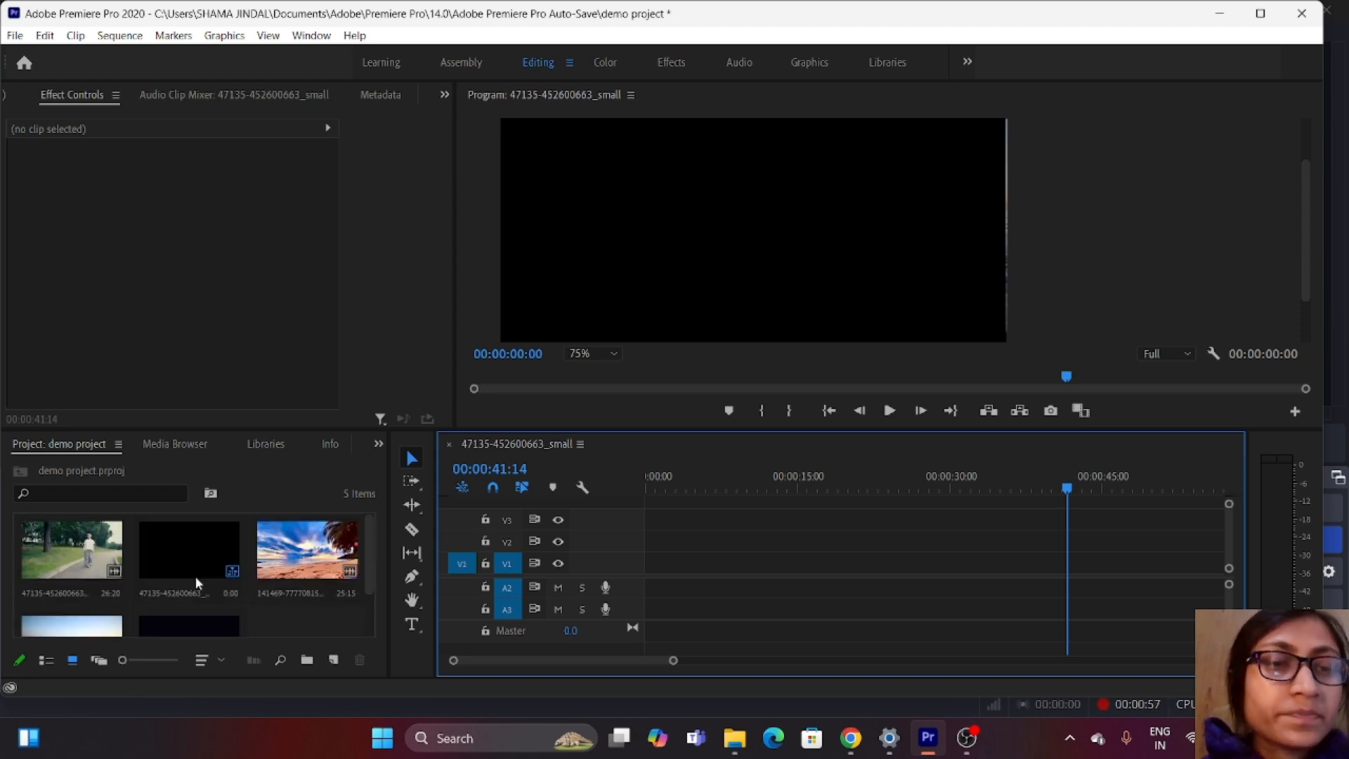
left_click_drag(195, 554, 448, 562)
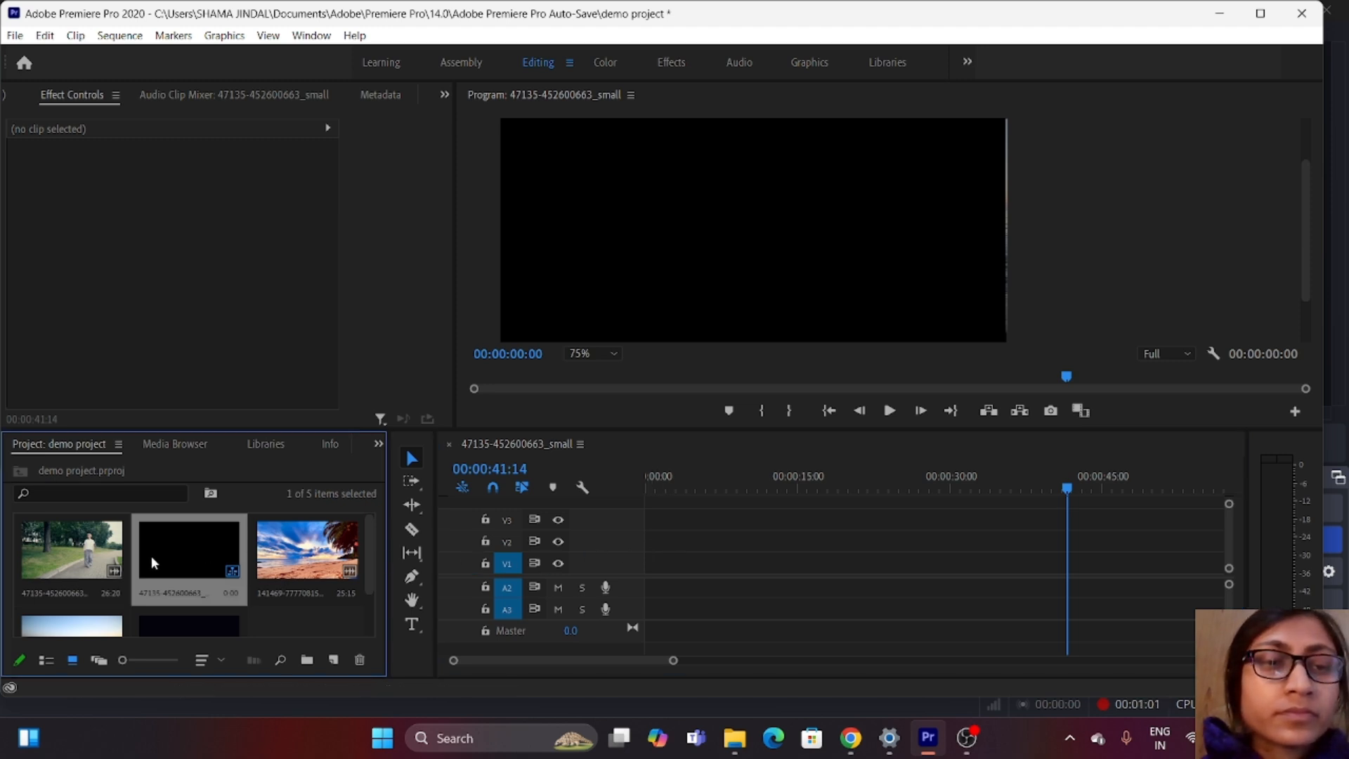
scroll(167, 565, "down", 2)
left_click_drag(169, 566, 634, 549)
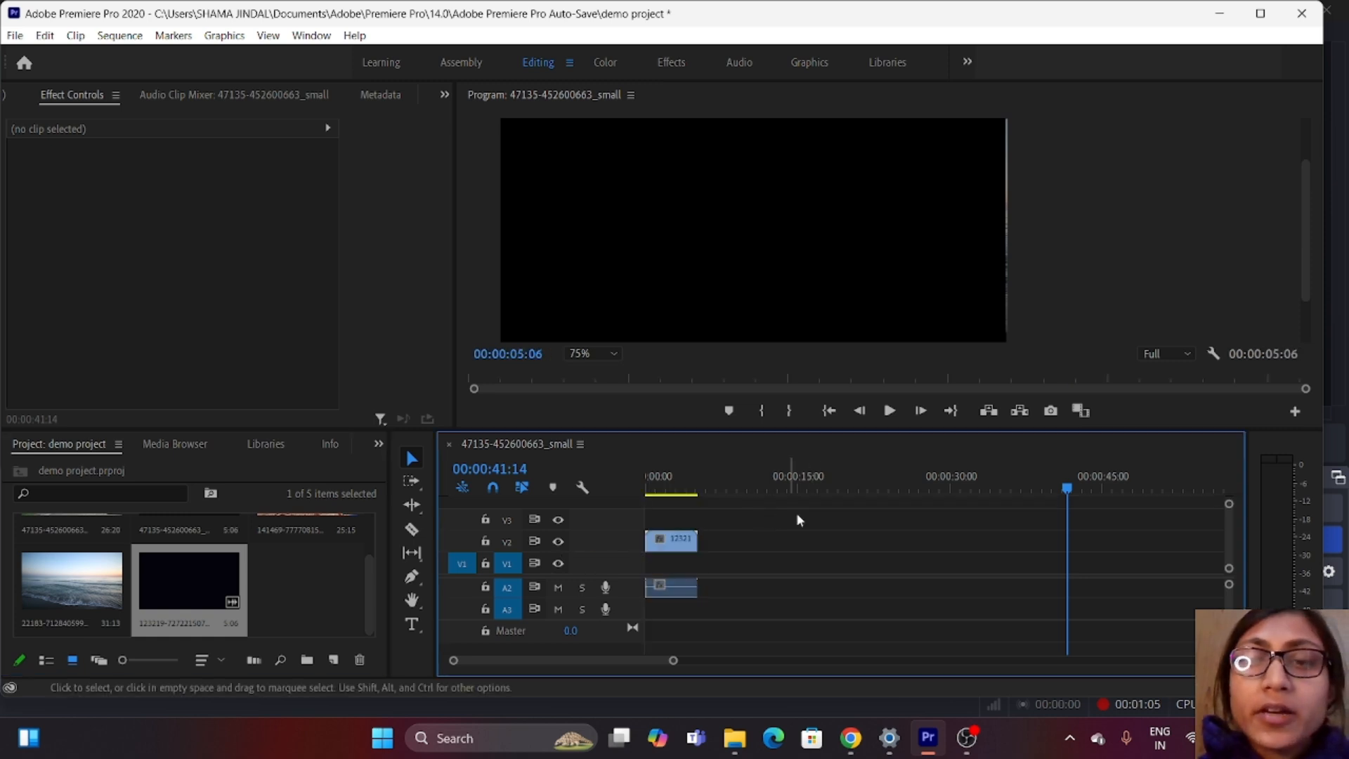
Step: Play the transition clip in the sequence from 00:00:00:00 and stop the playback
left_click_drag(1065, 484, 642, 512)
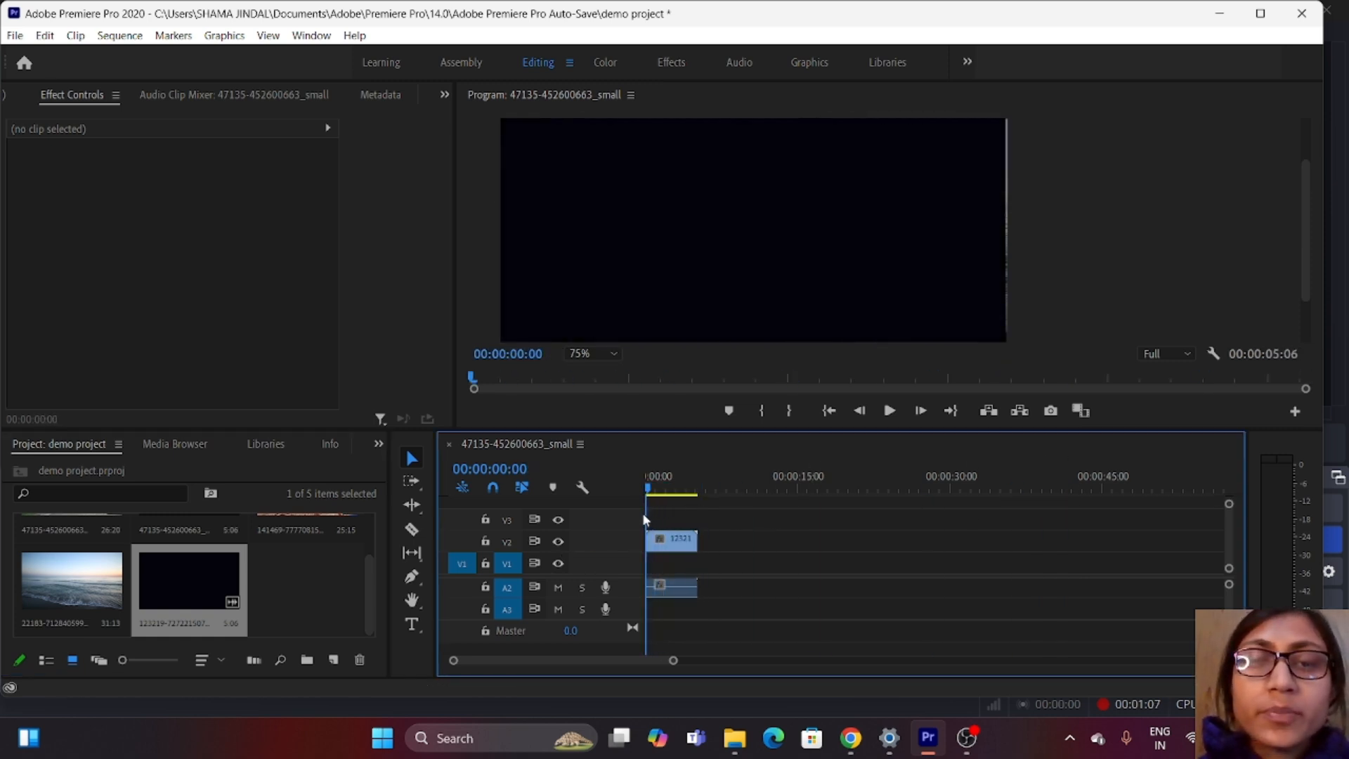
left_click(890, 411)
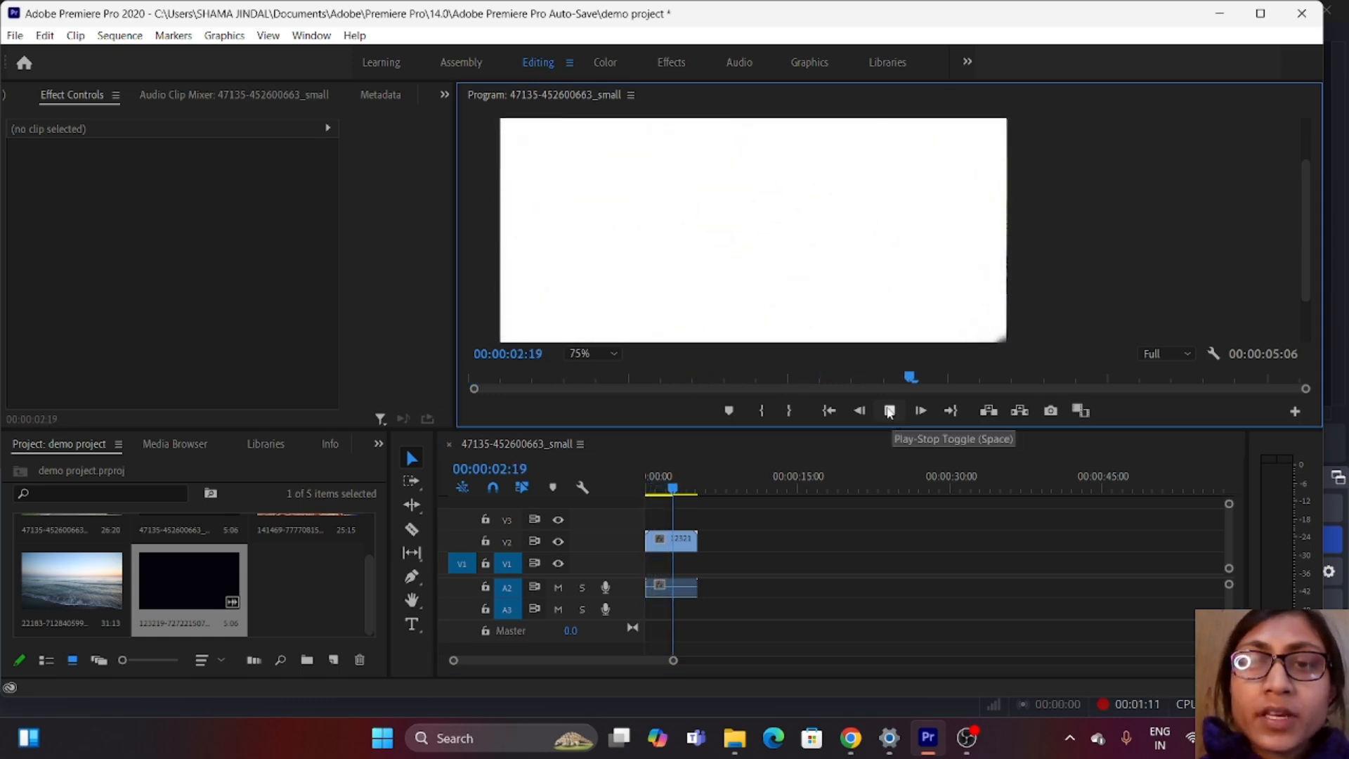
left_click(889, 412)
Step: Switch to Chrome, close the Engaging YouTube Video Tips page and search Google for "black and white transition" in a new tab
left_click(852, 746)
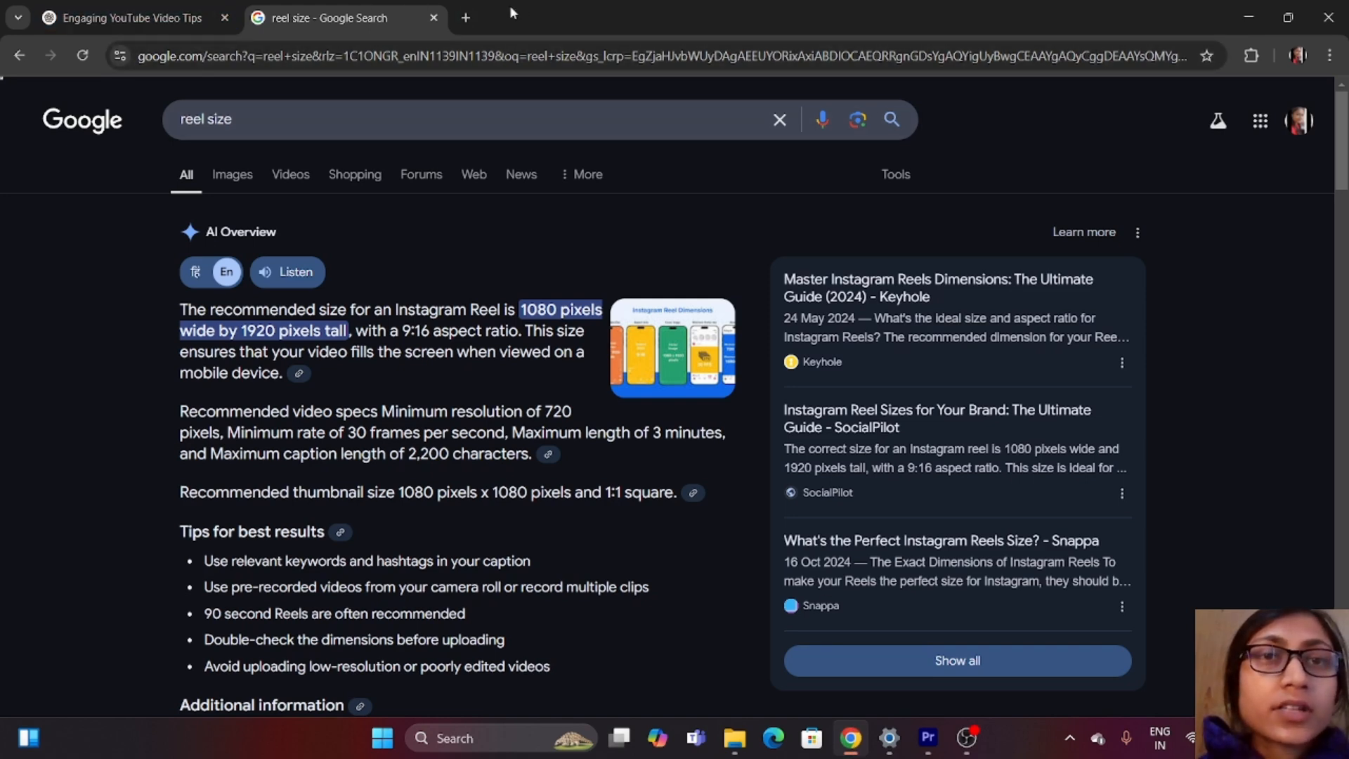
left_click(467, 19)
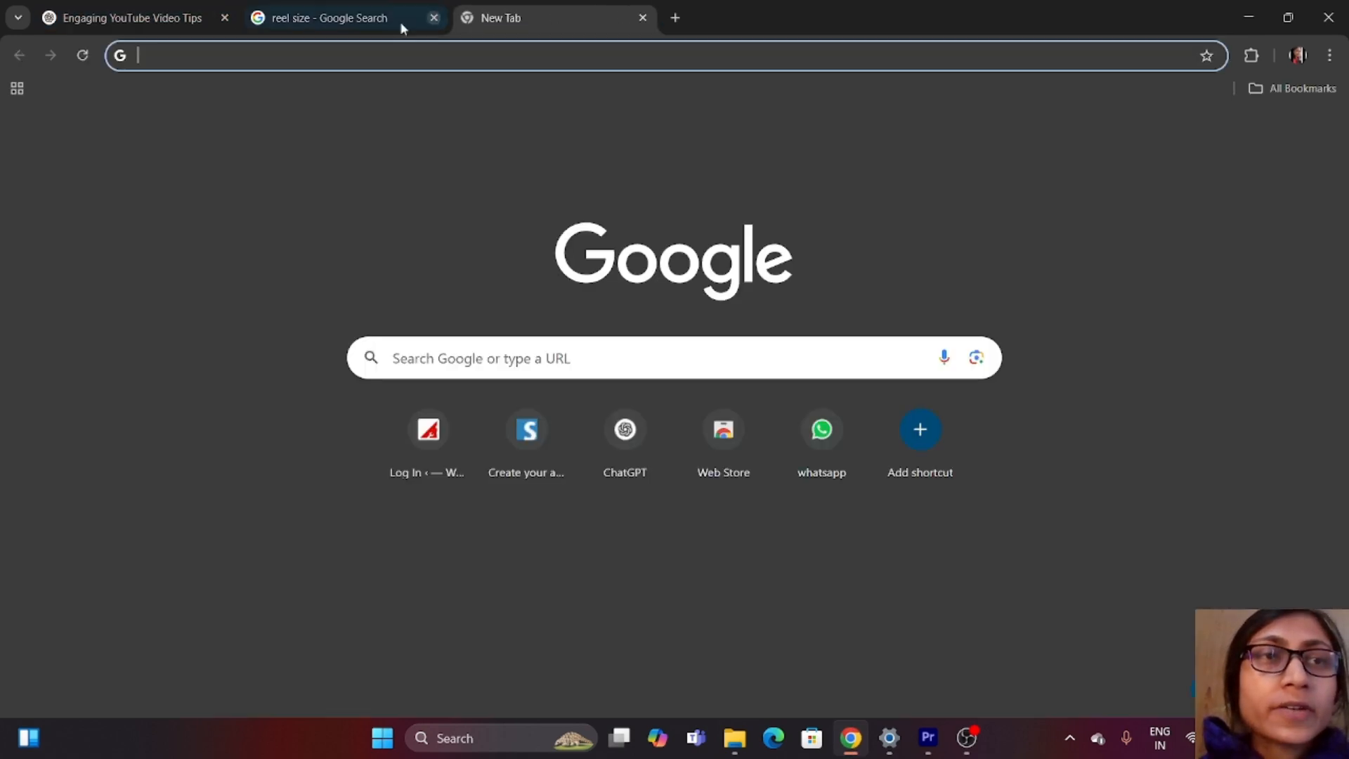
left_click(225, 18)
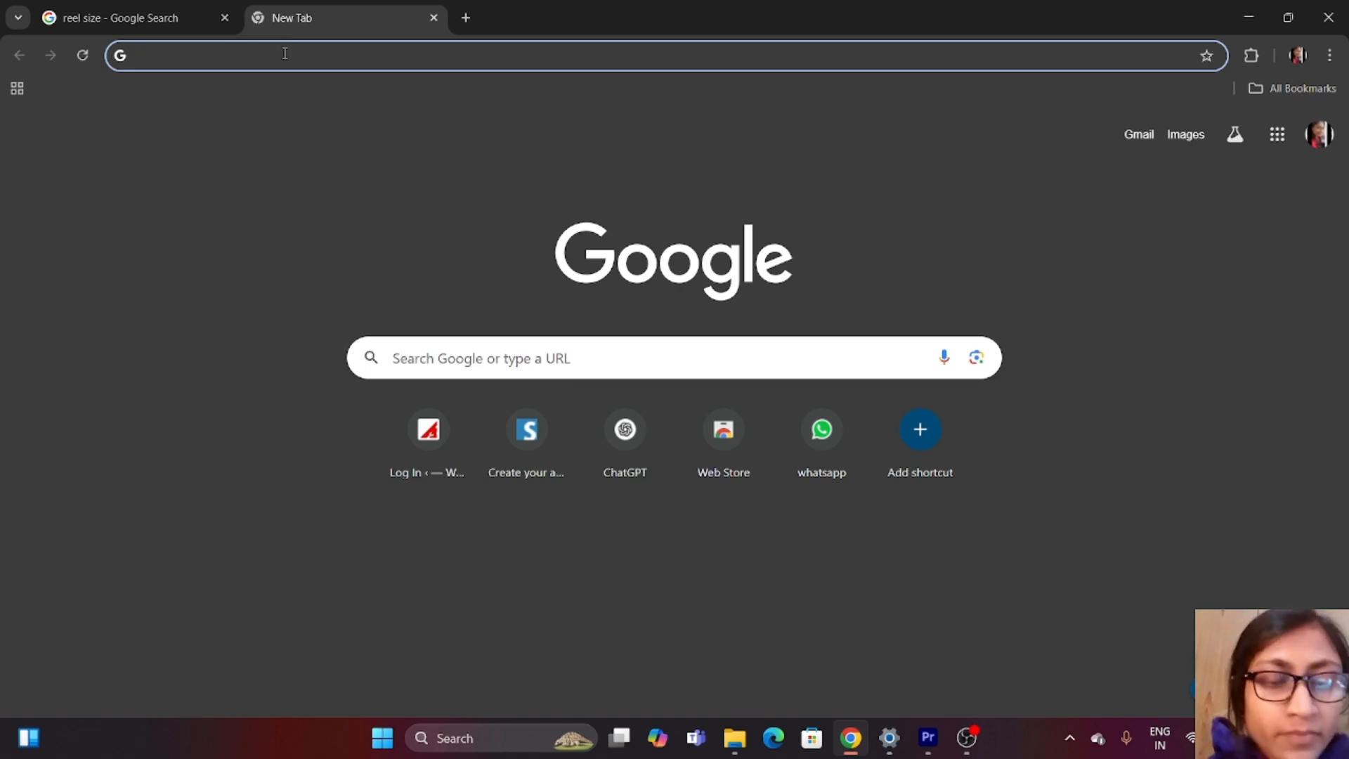
type("black")
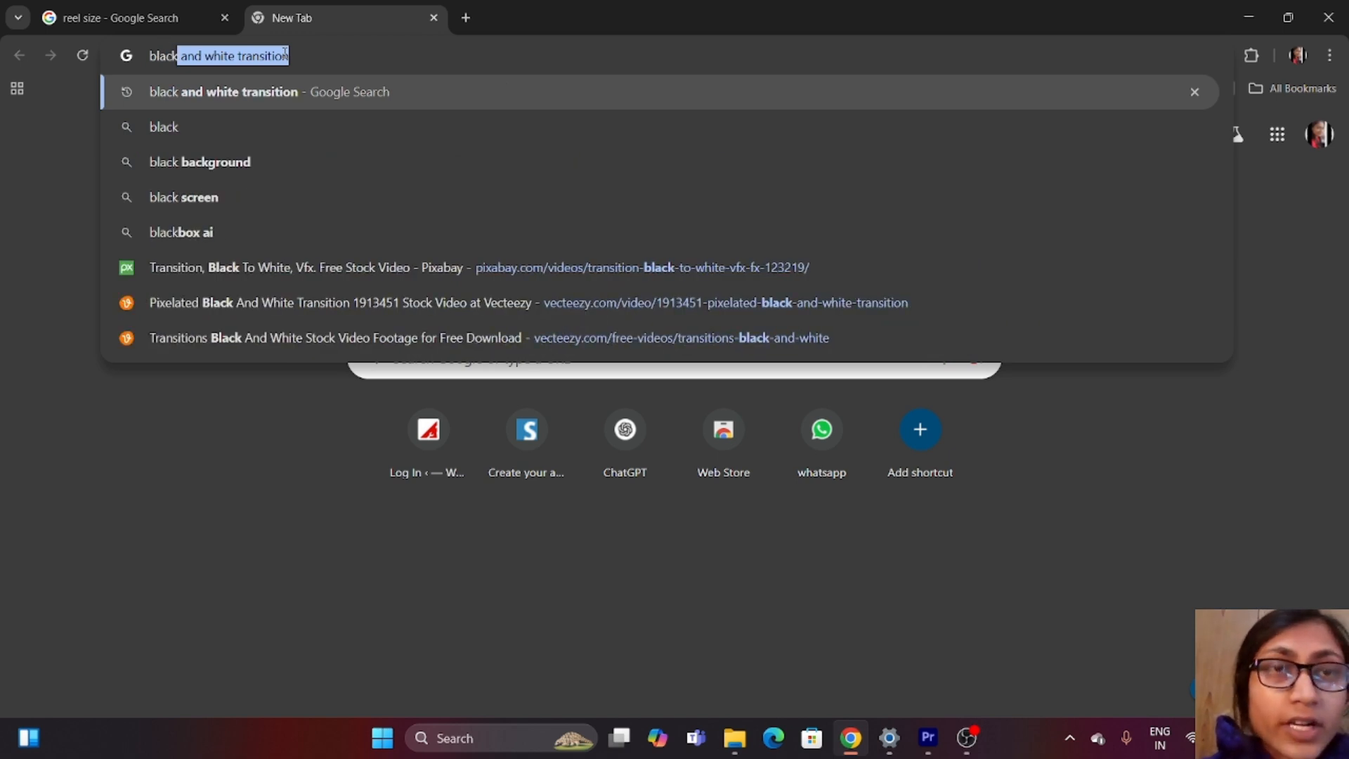
key("Return")
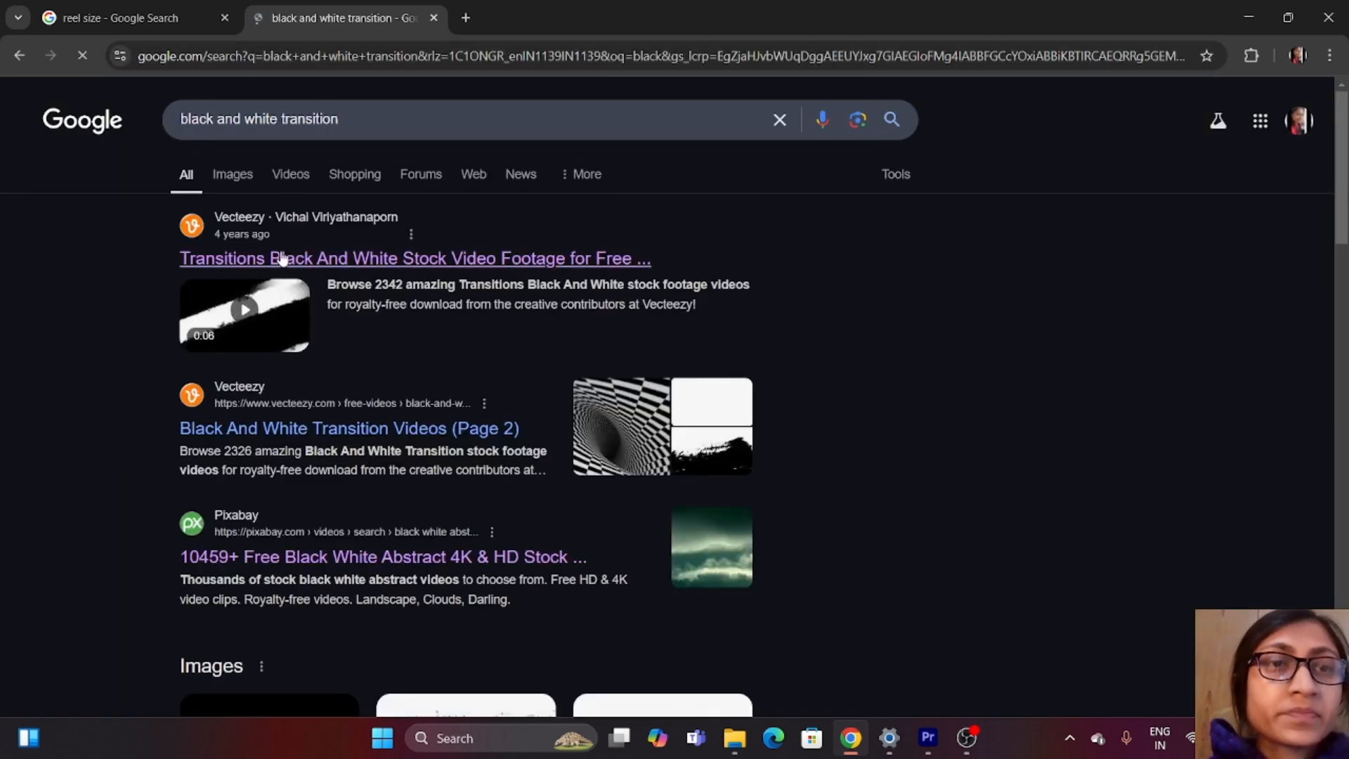
Step: Browse Pixabay's free Black White Abstract stock videos and open the black ink splatter video "To Paint, Art, Colour"
left_click(266, 566)
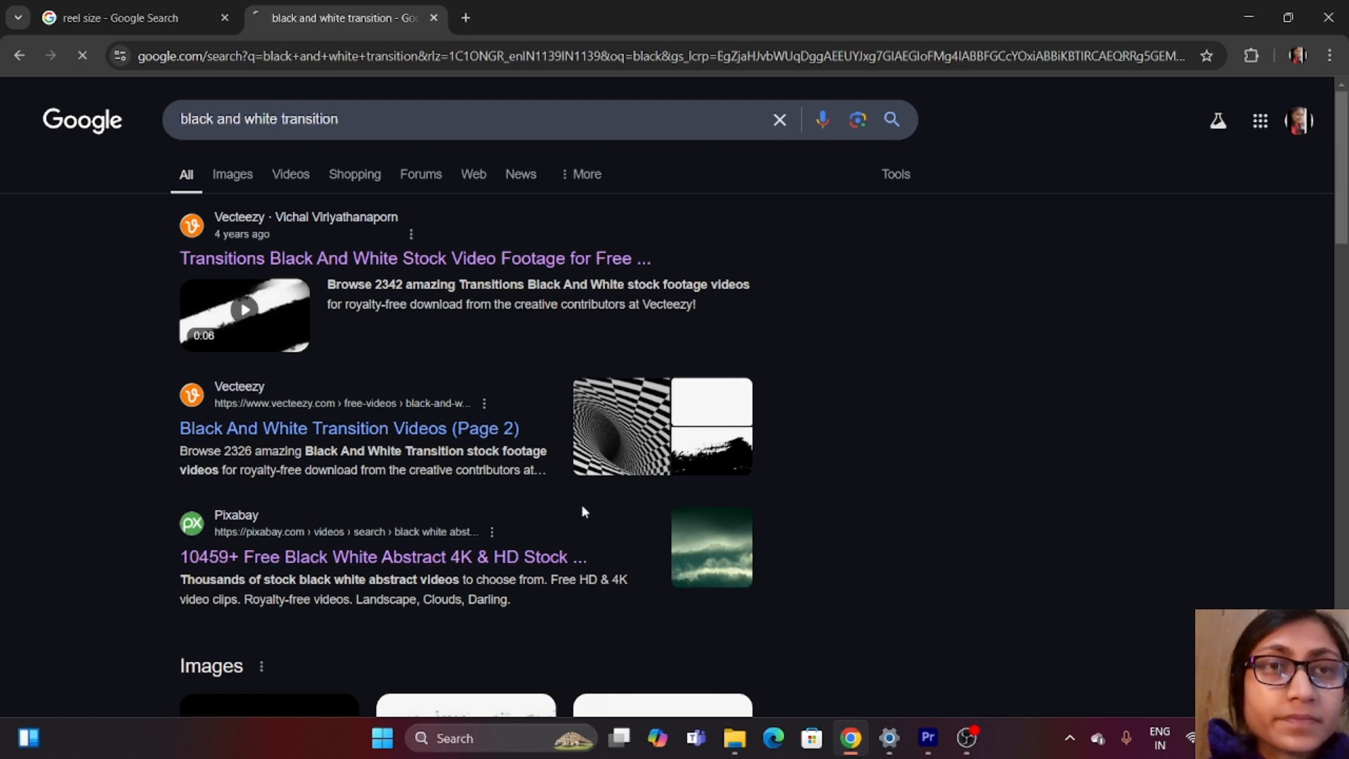
scroll(584, 506, "down", 7)
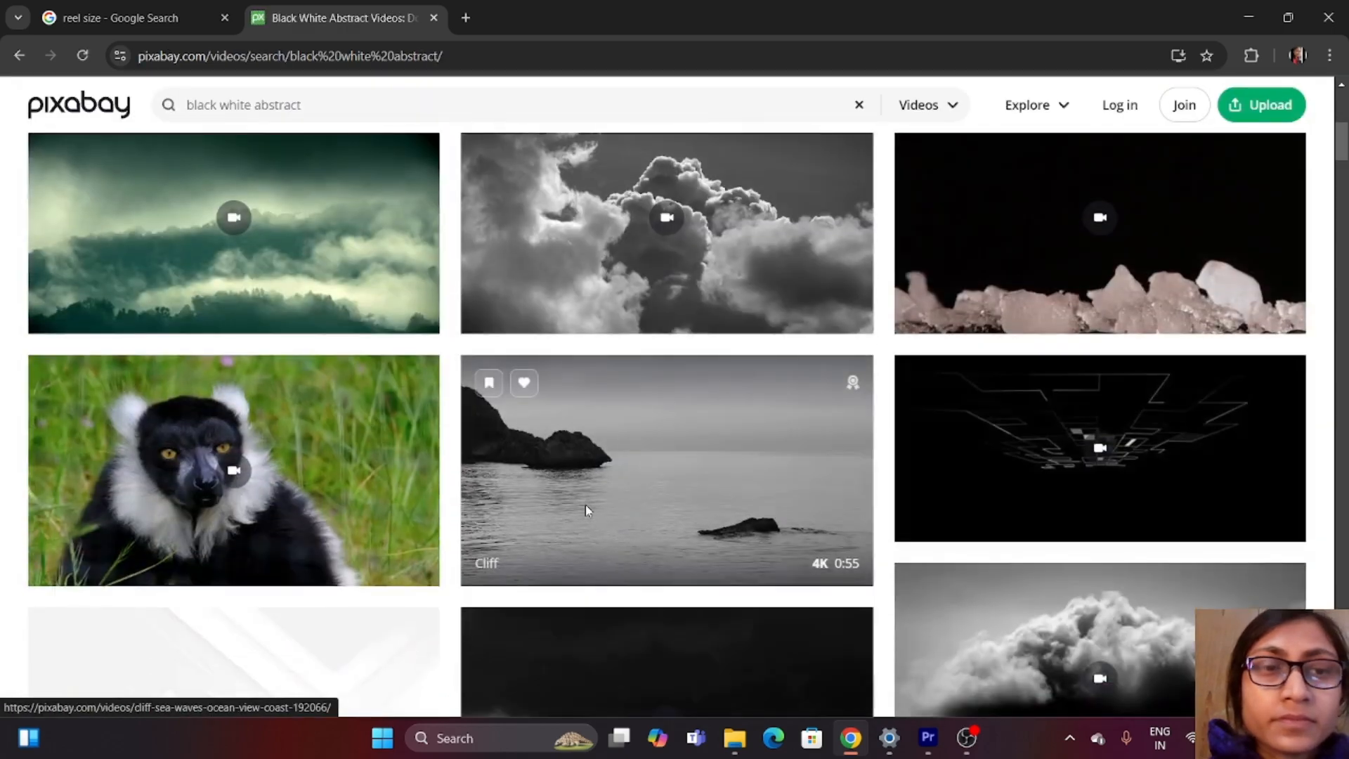
scroll(586, 509, "down", 10)
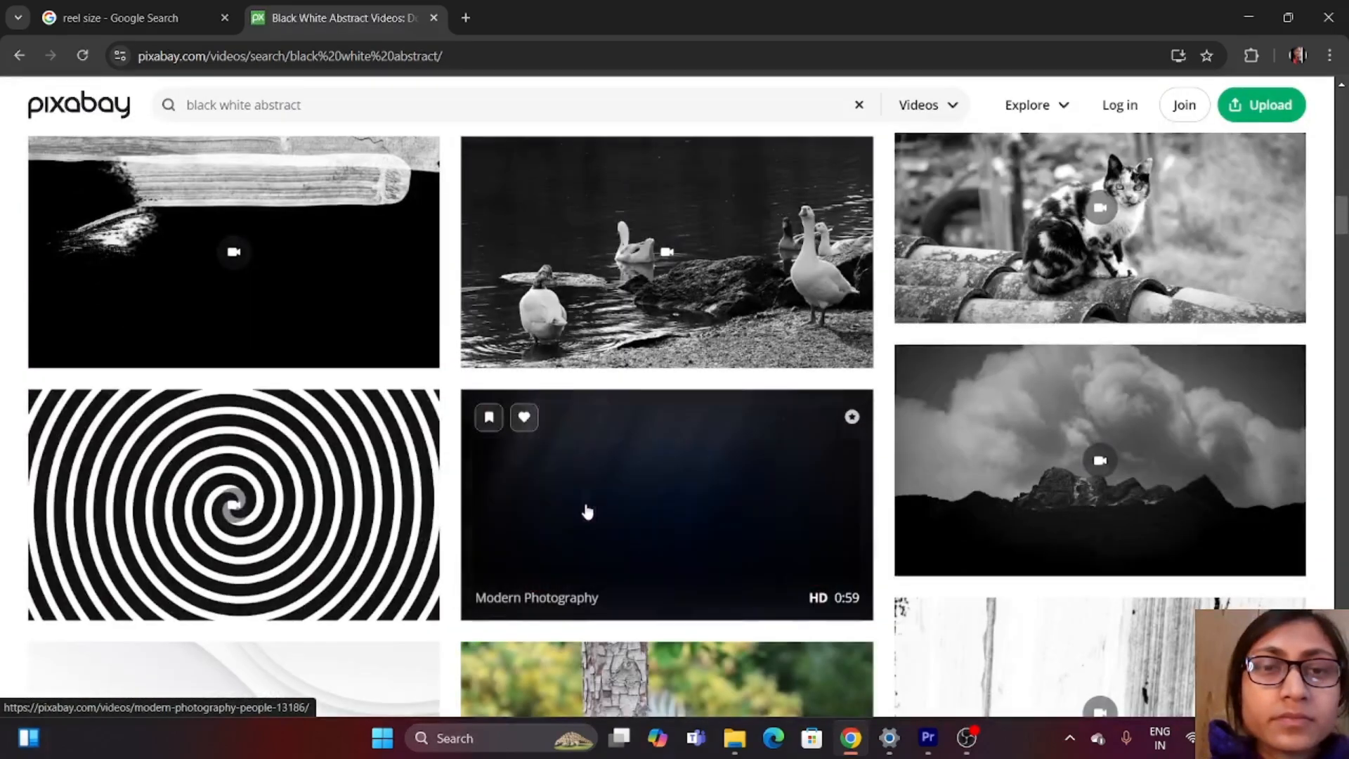
scroll(587, 509, "down", 6)
scroll(587, 509, "down", 5)
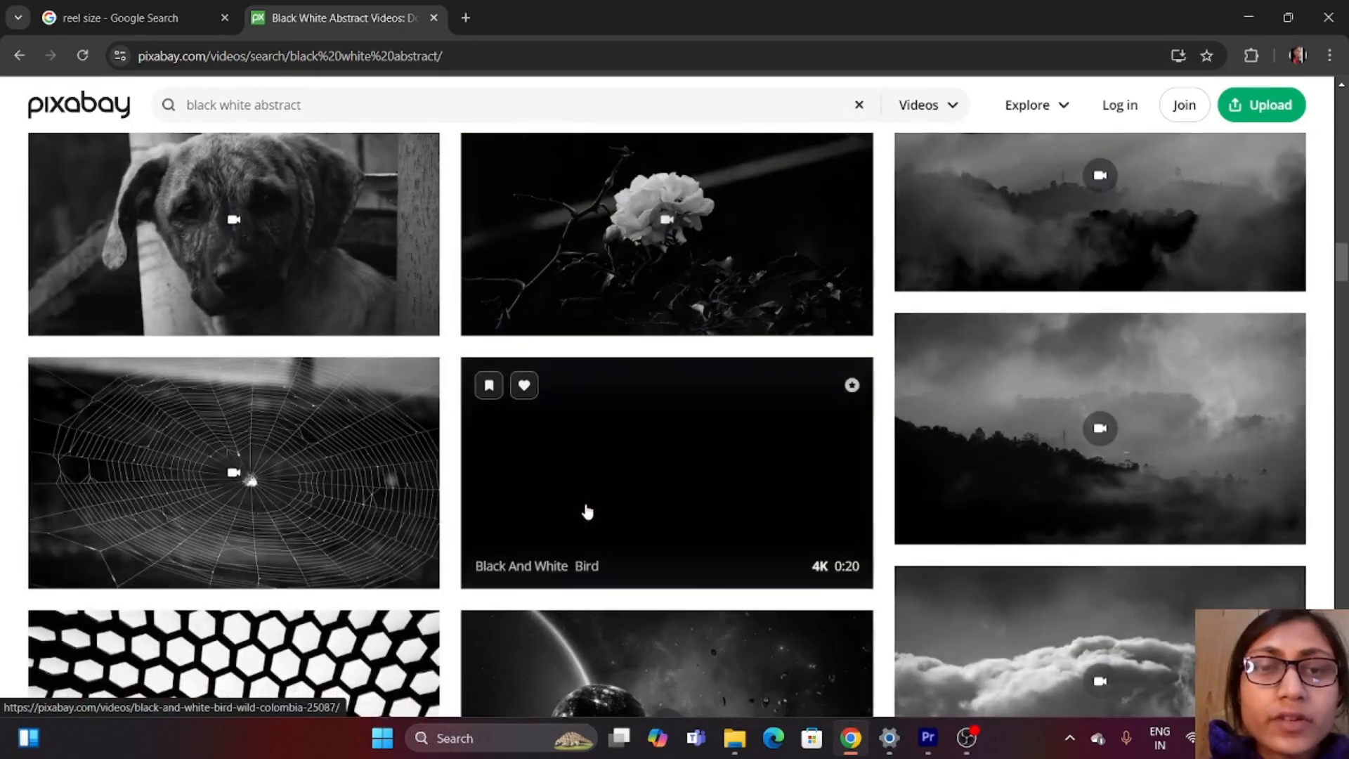
scroll(588, 512, "down", 9)
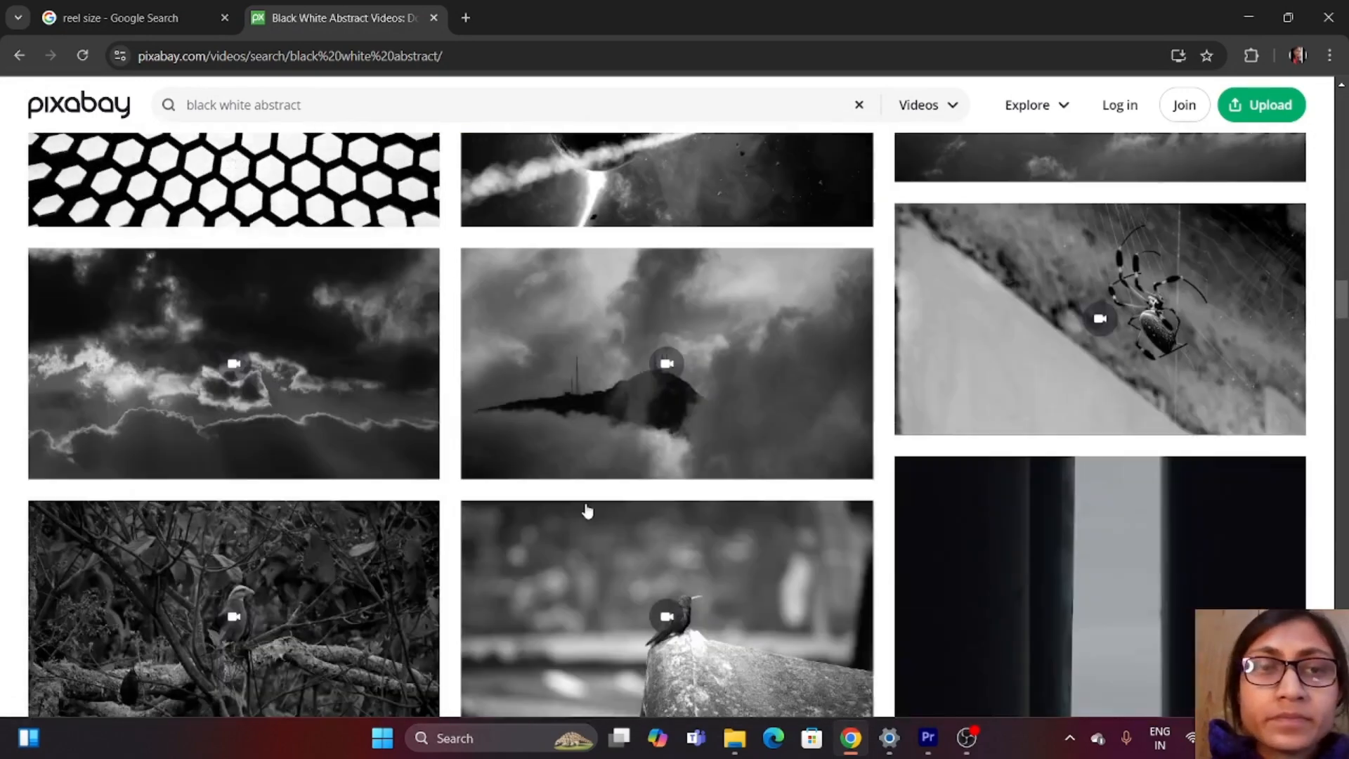
scroll(587, 511, "down", 5)
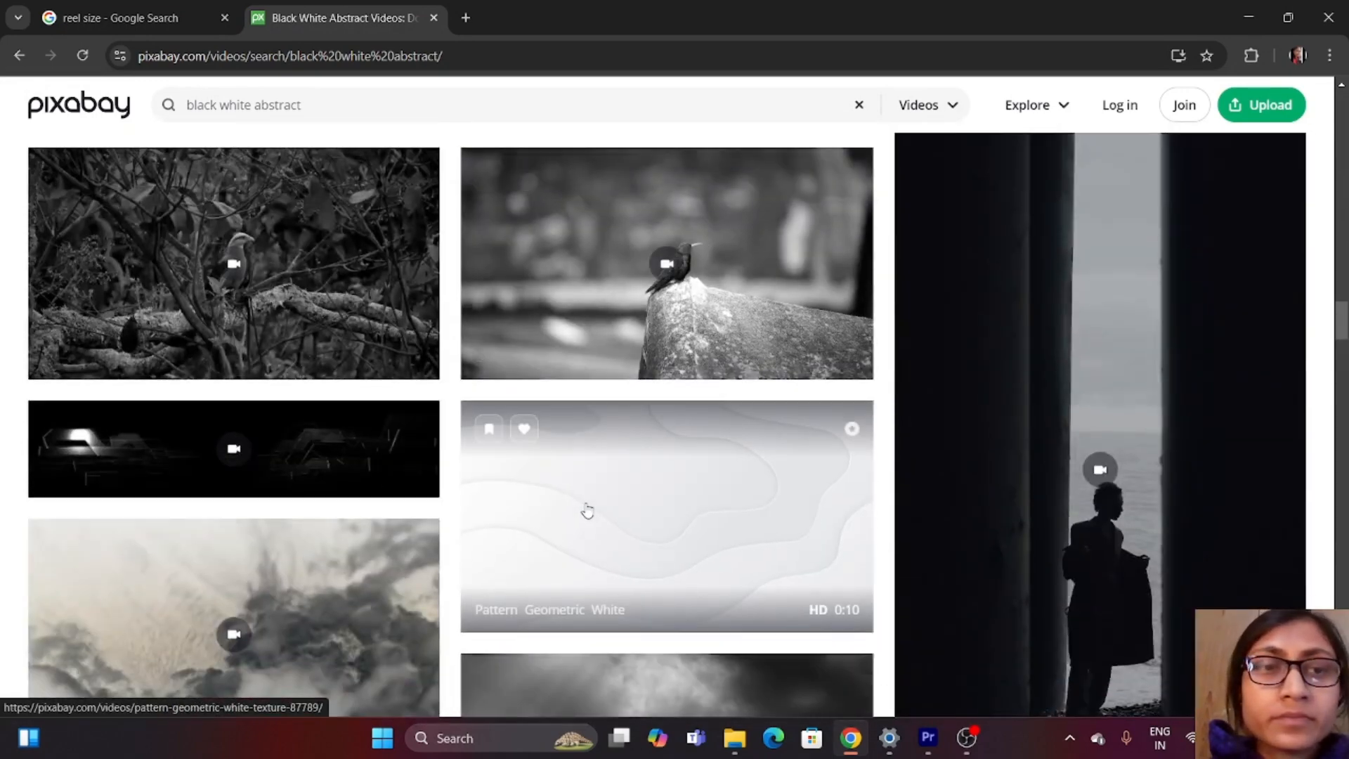
scroll(588, 511, "down", 5)
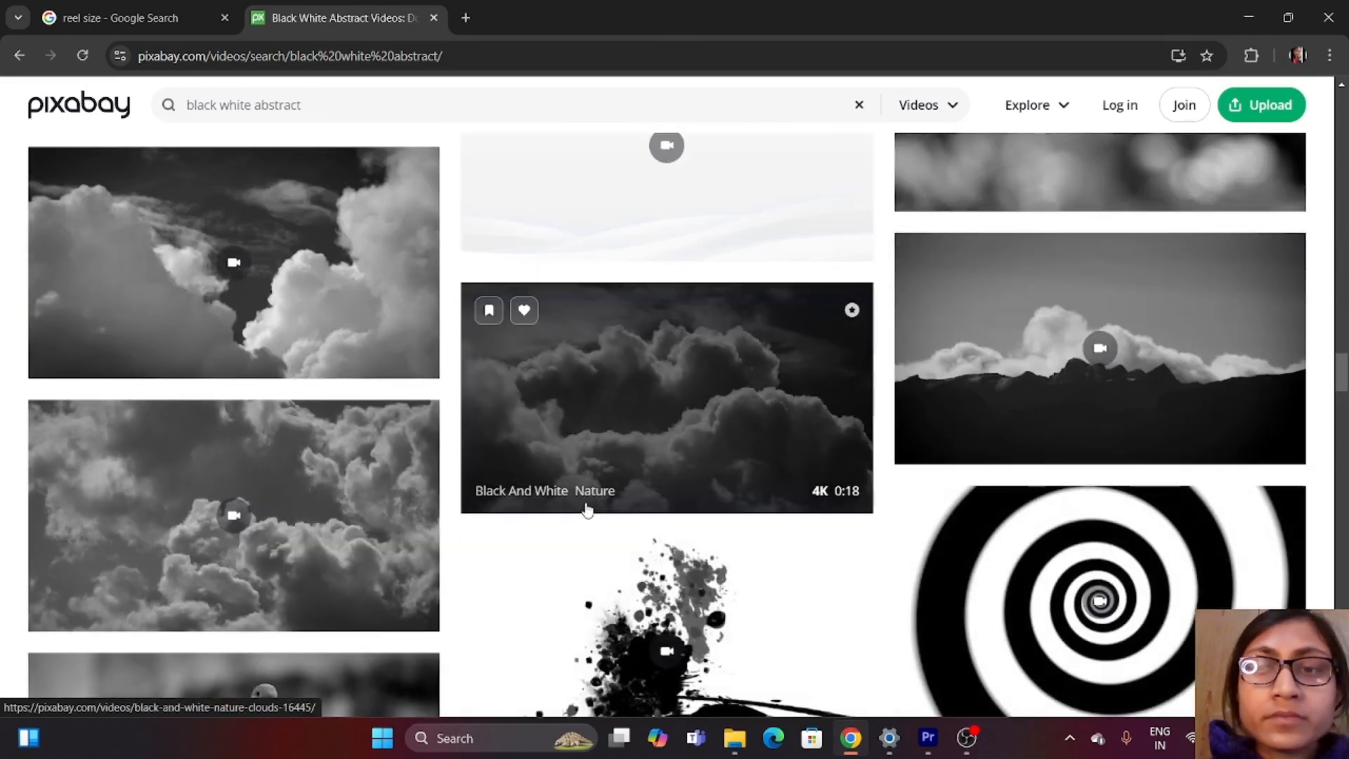
scroll(587, 511, "down", 2)
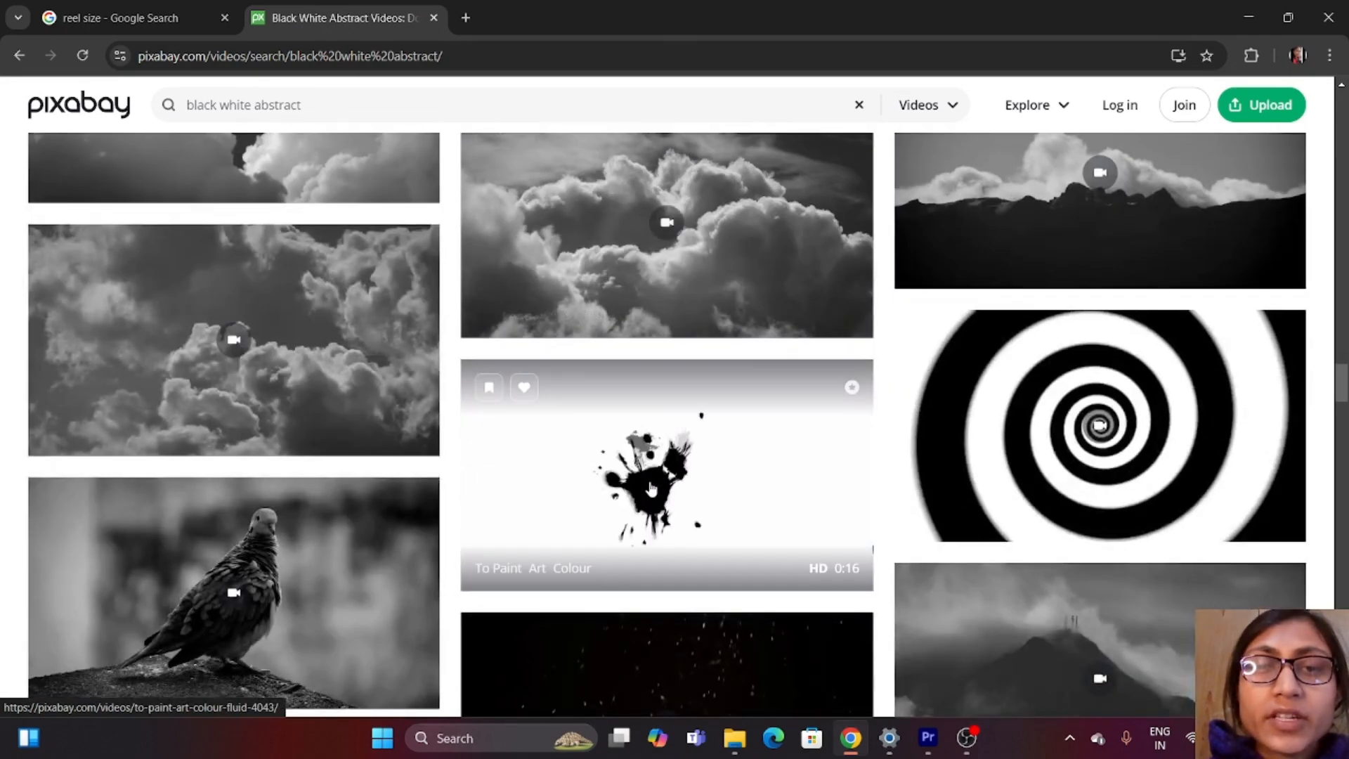
left_click(653, 479)
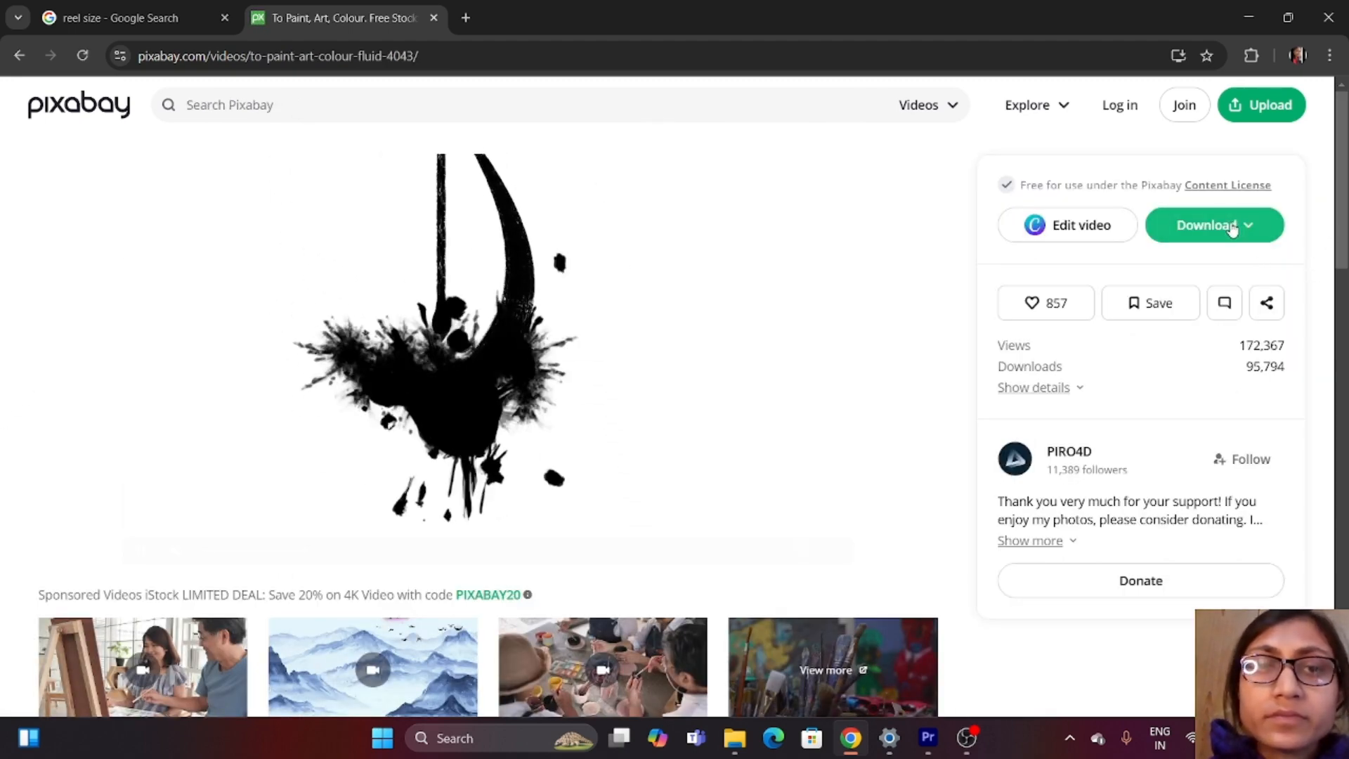
Step: Look over the ink splatter video's page and its related free videos
scroll(899, 381, "down", 1)
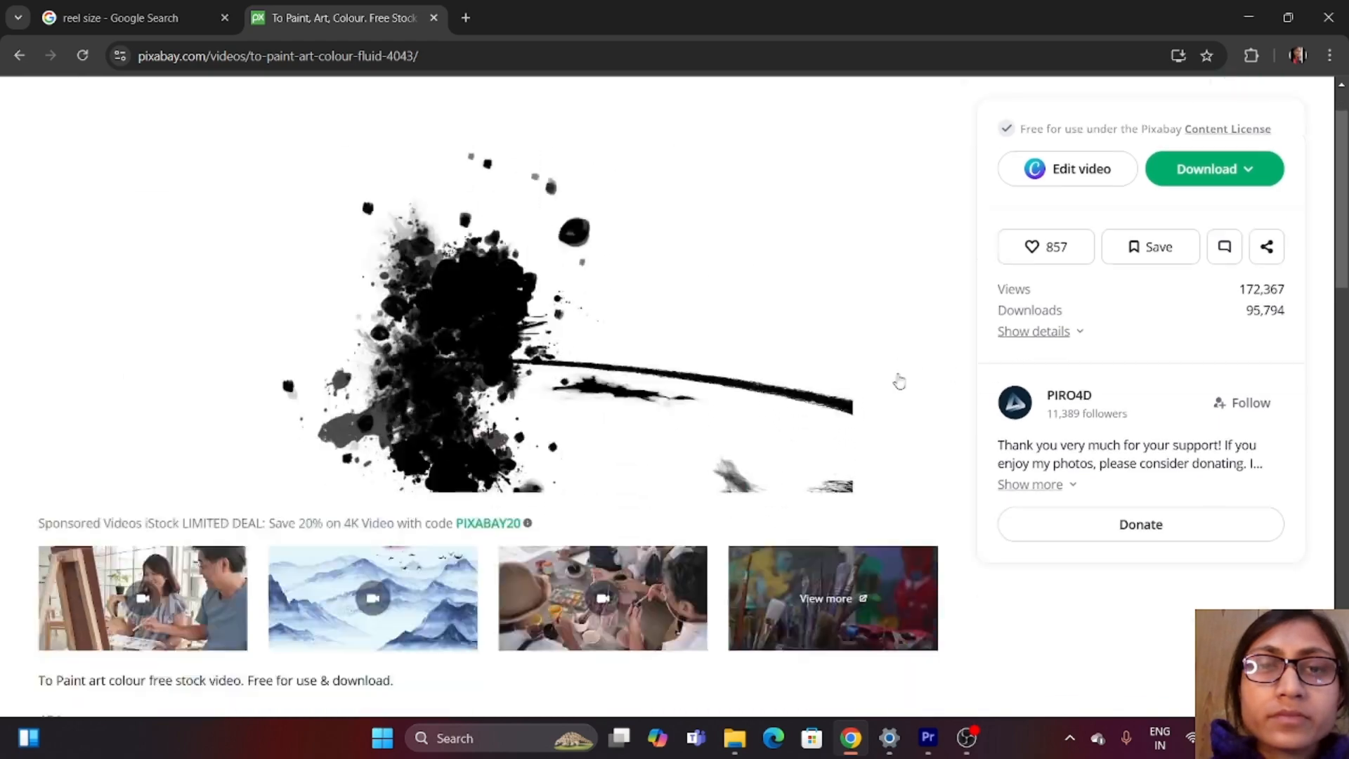
scroll(899, 382, "down", 5)
scroll(899, 377, "down", 6)
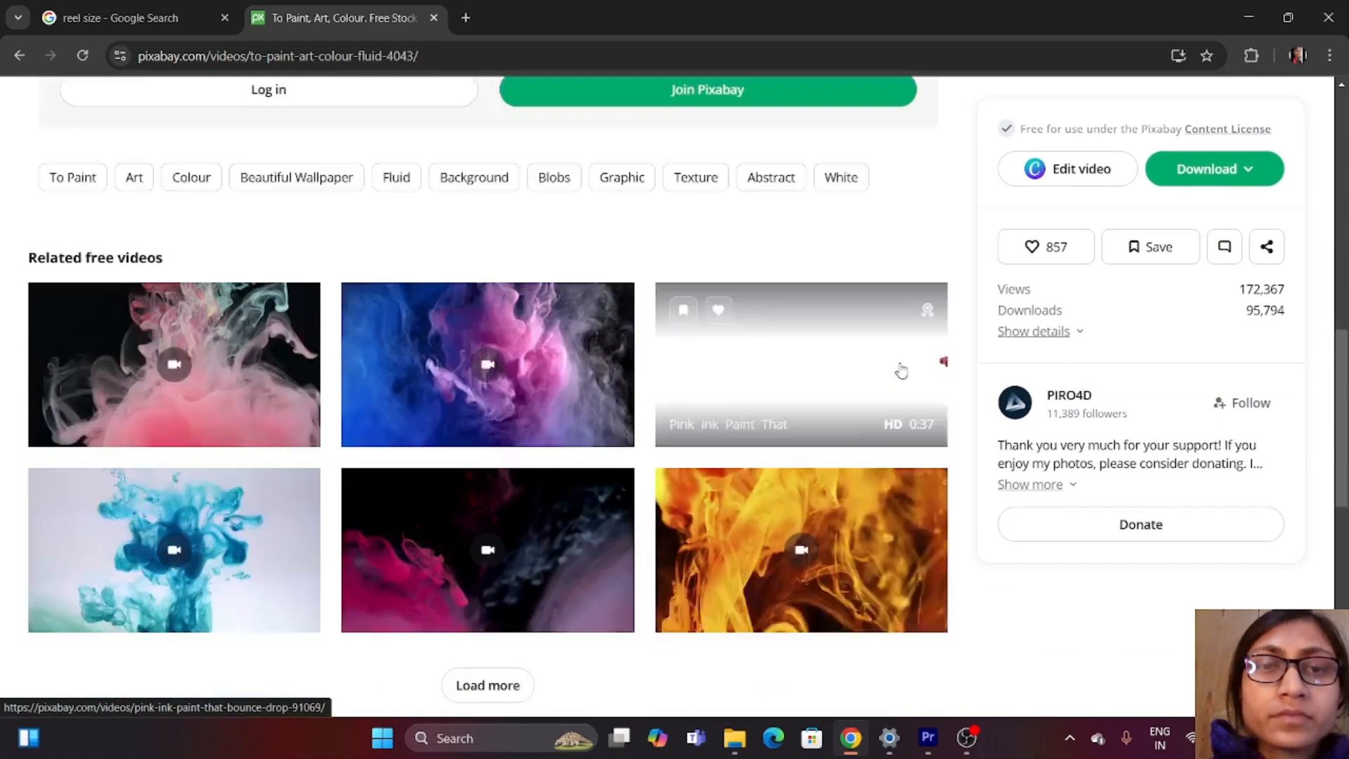
scroll(901, 370, "down", 6)
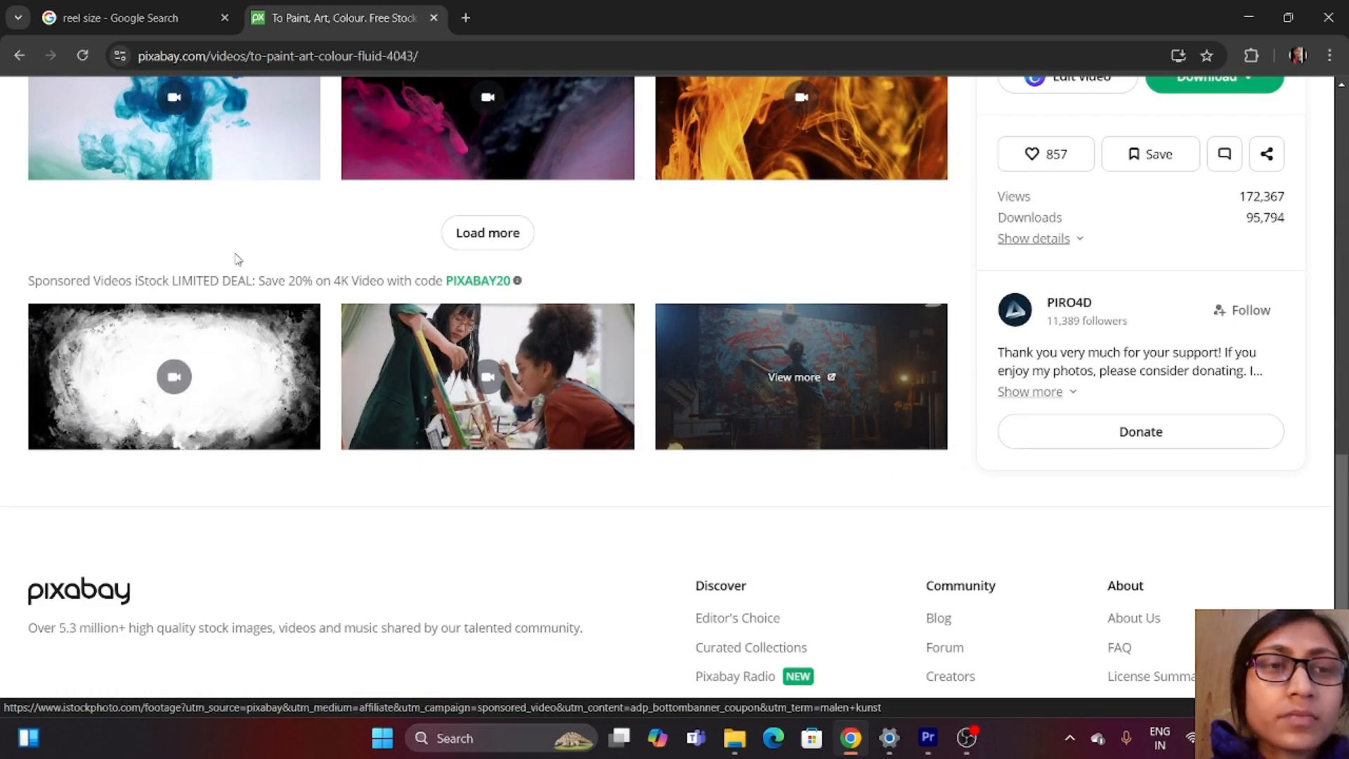
Step: Go back to the Pixabay black white abstract results and review the videos up to the beginning of the list
left_click(18, 55)
scroll(698, 427, "up", 20)
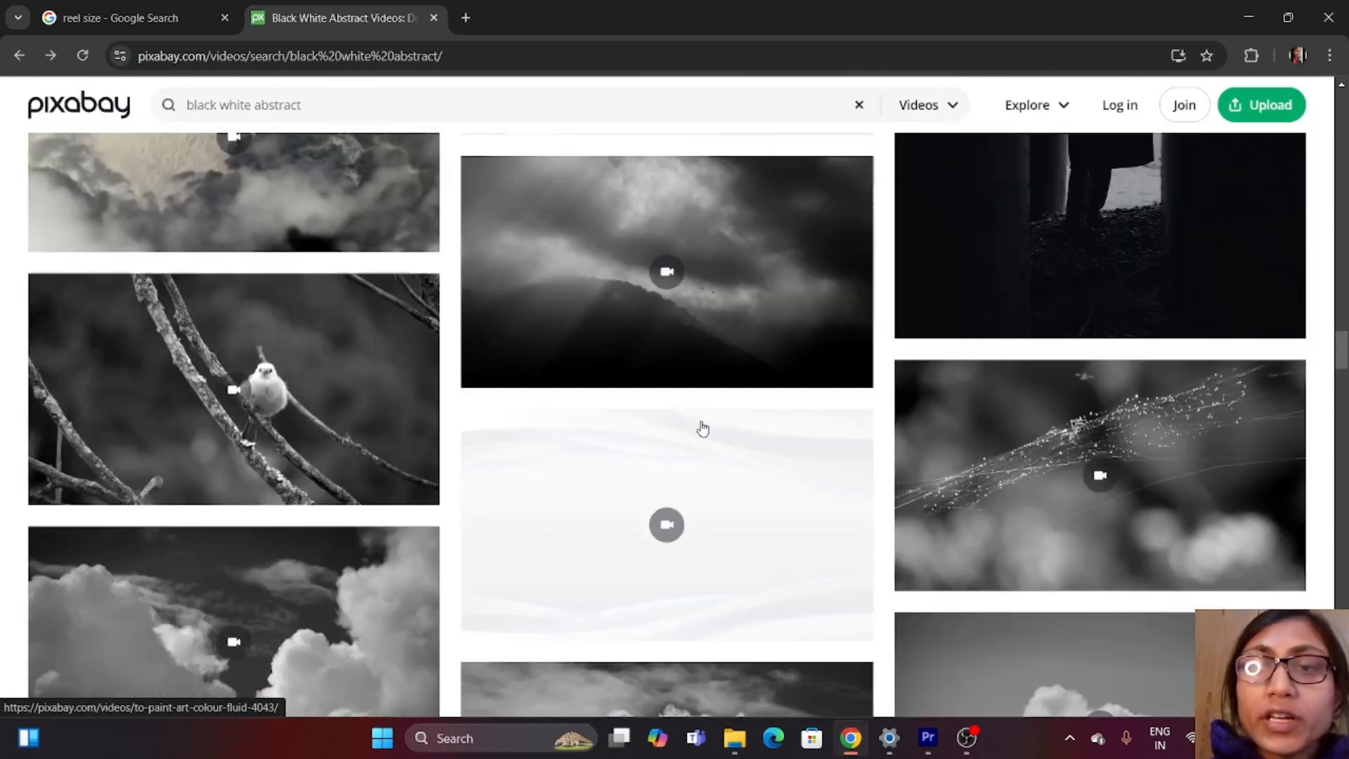
scroll(703, 425, "up", 10)
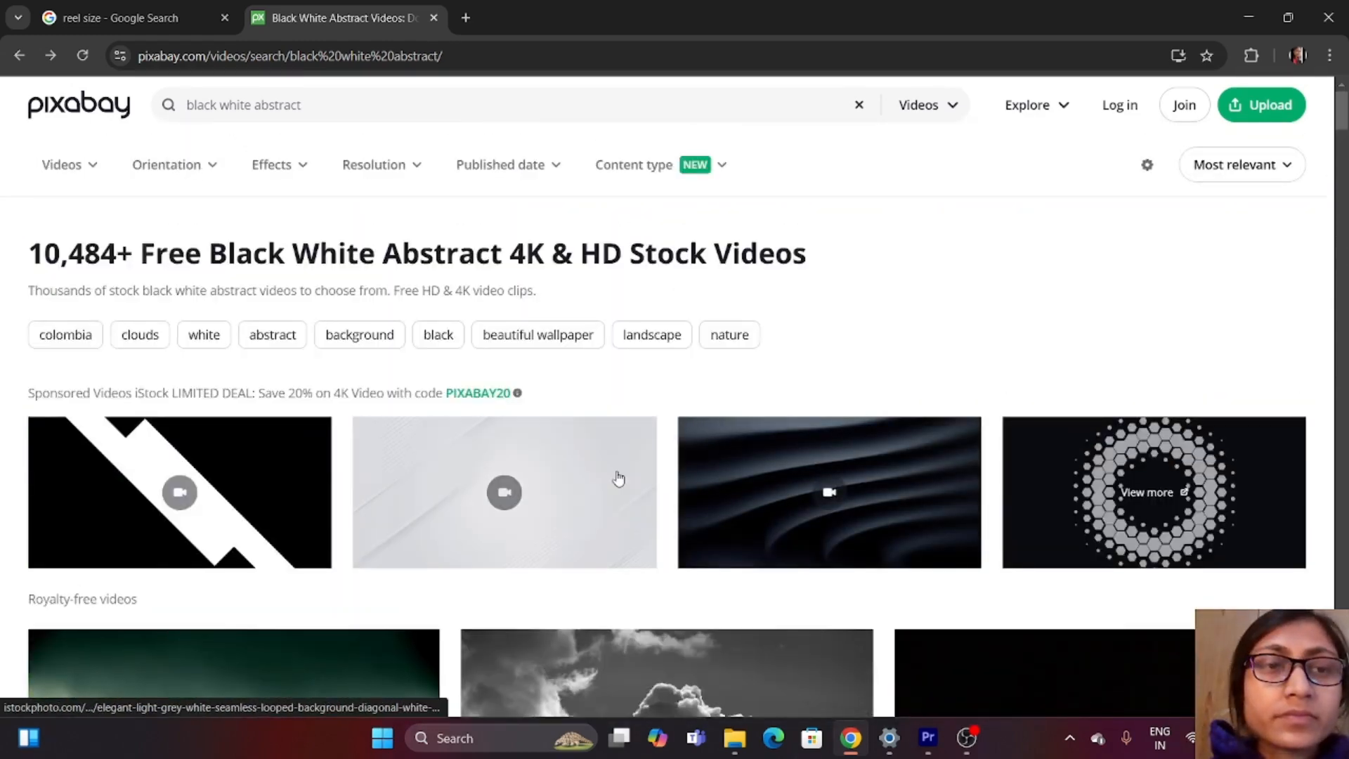
scroll(278, 473, "down", 3)
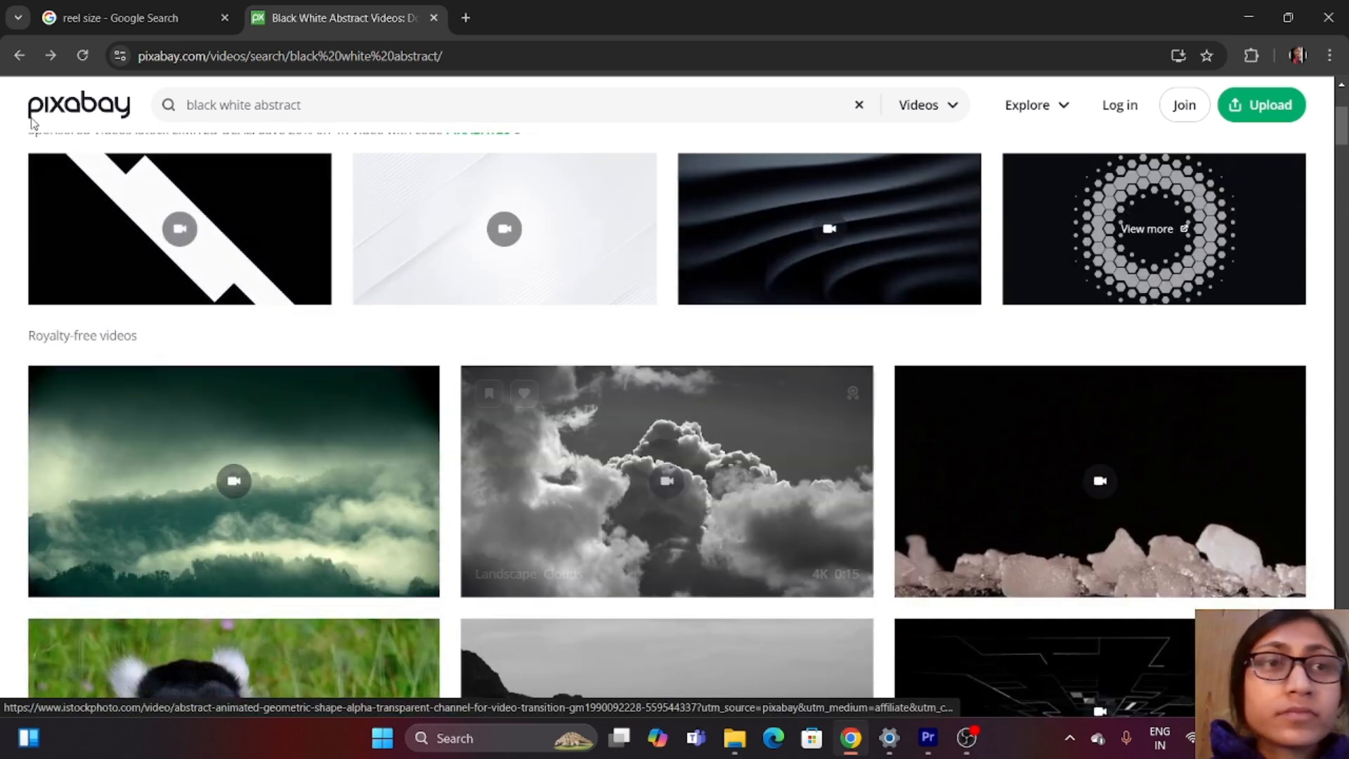
Step: Return to the Google results for "black and white transition" and open Pixabay's "Transition, Black To White, Vfx" free stock video
left_click(19, 55)
scroll(224, 391, "down", 10)
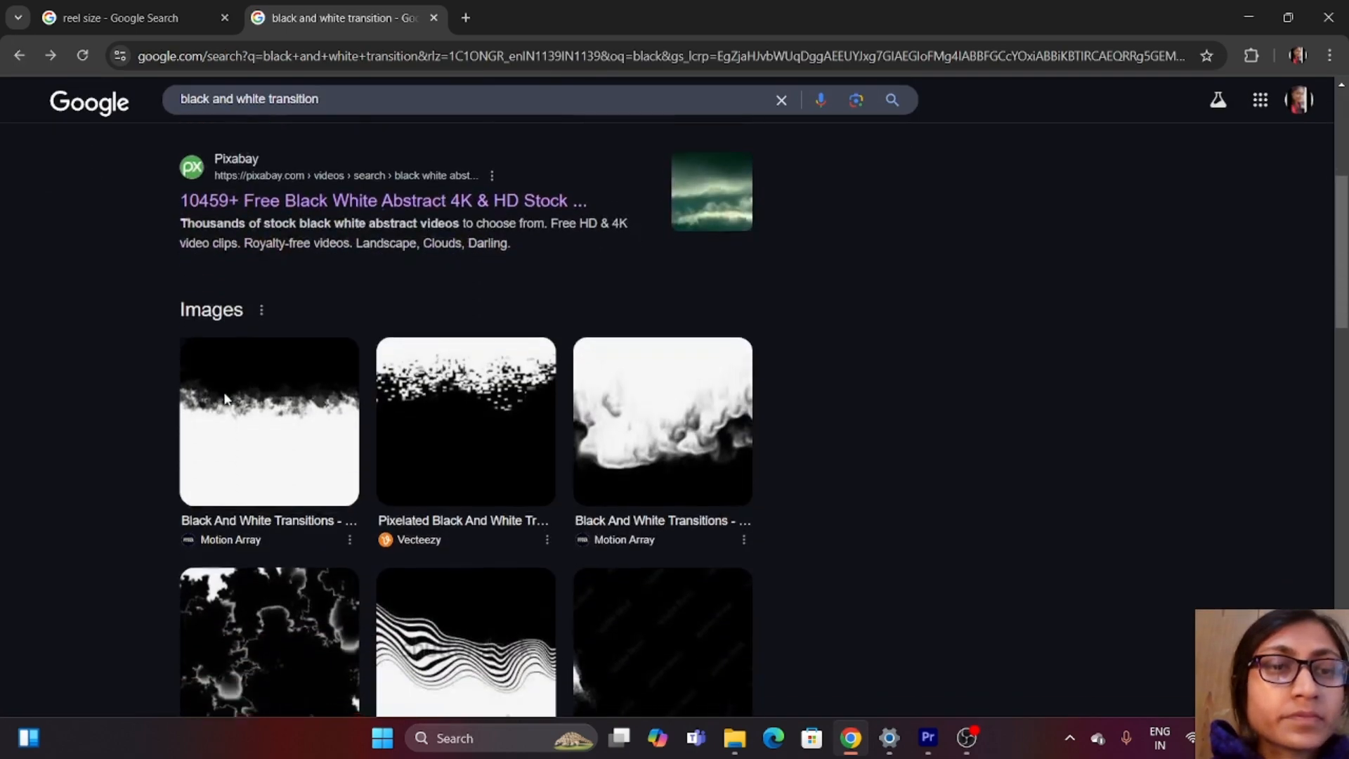
scroll(225, 400, "down", 6)
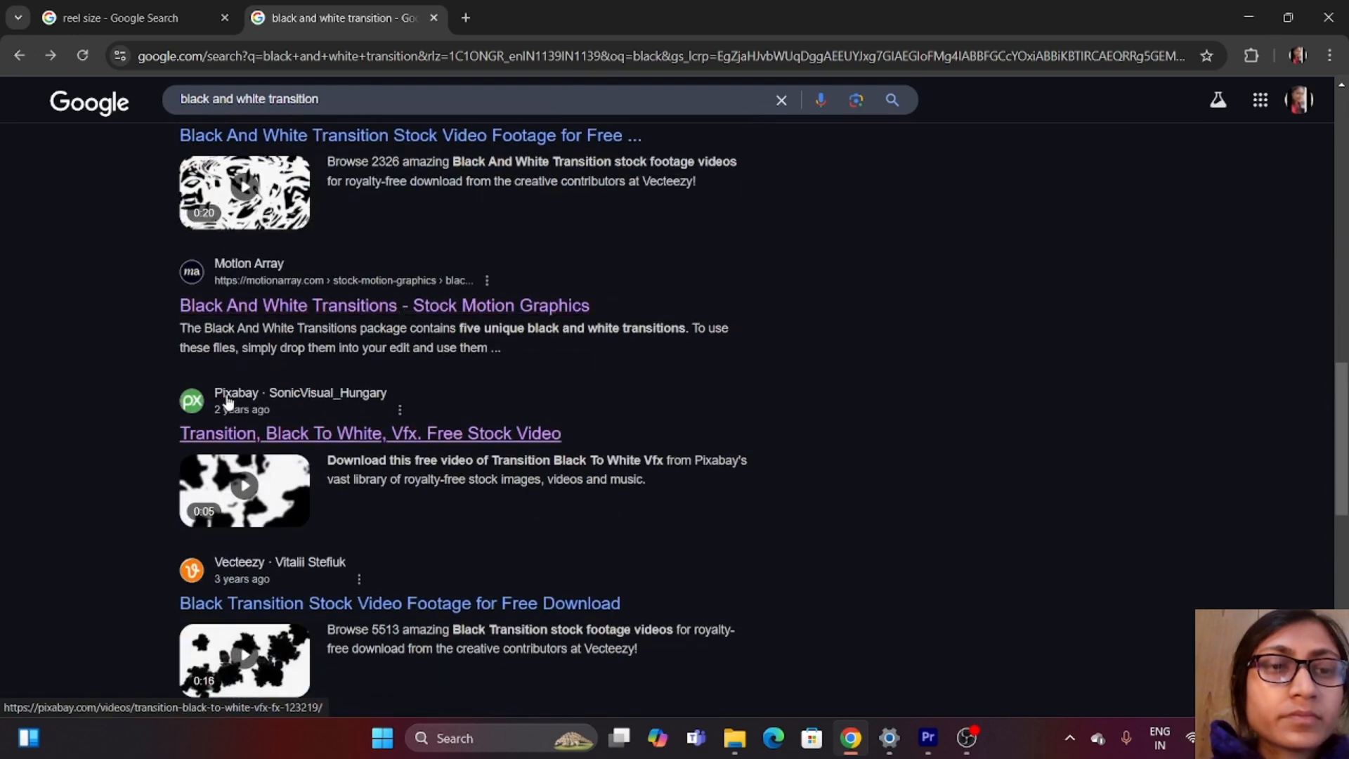
left_click(253, 435)
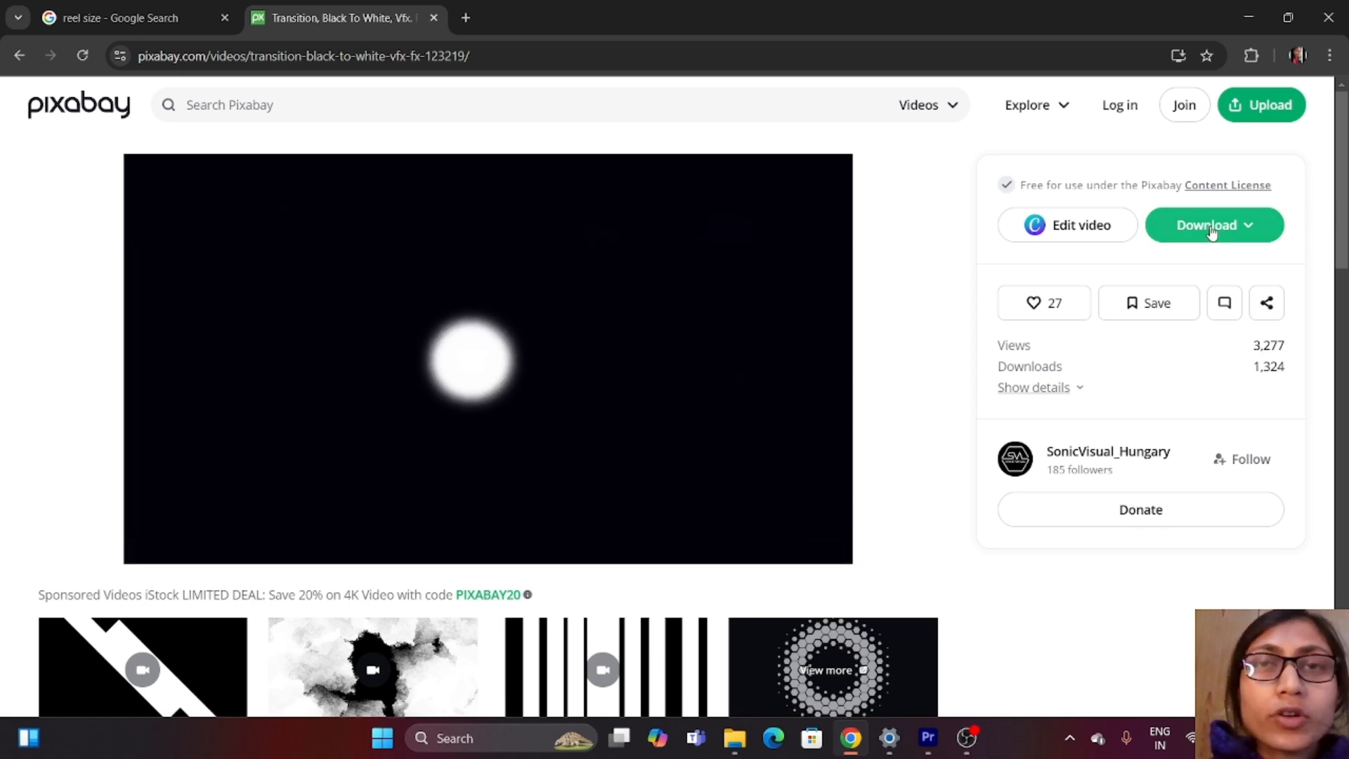
Step: Switch to Premiere Pro and play the black-and-white transition clip in the sequence from near its beginning
left_click(928, 737)
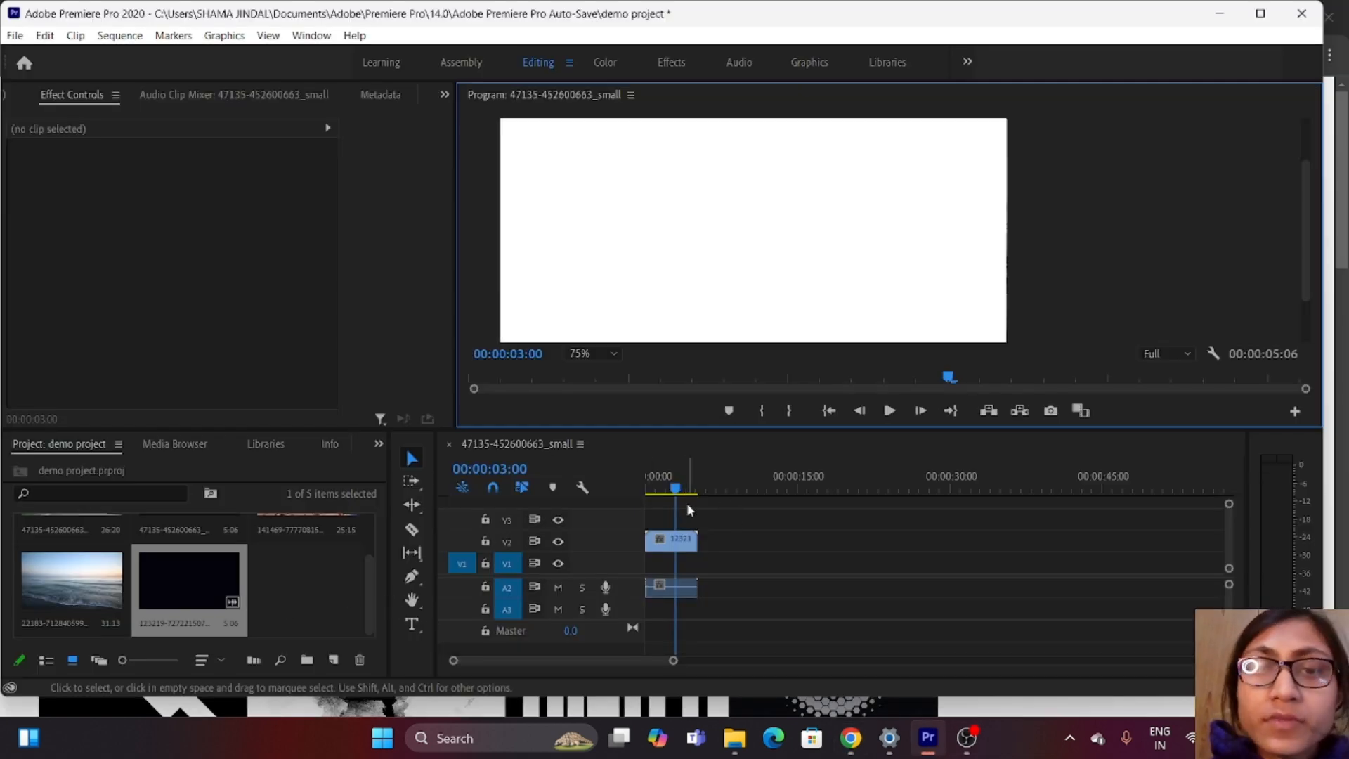
left_click(670, 541)
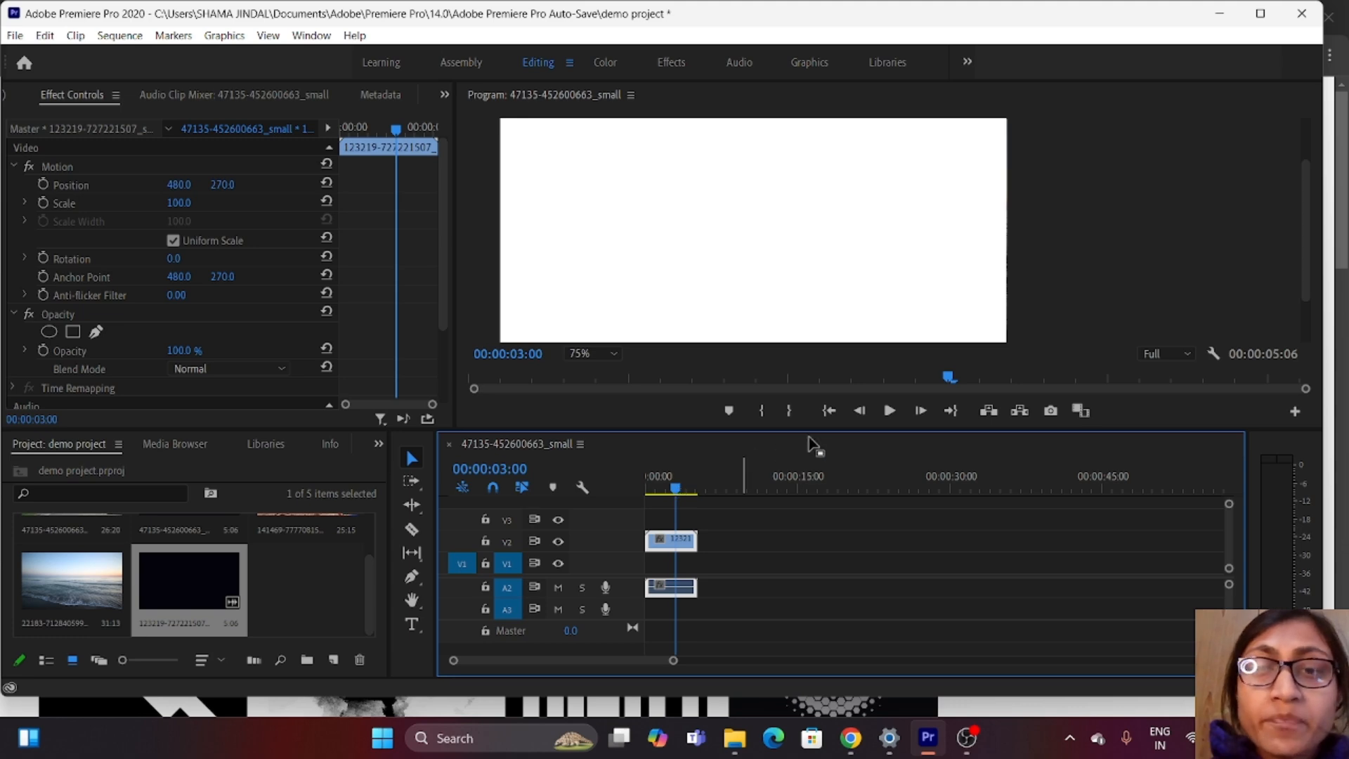
key("Home")
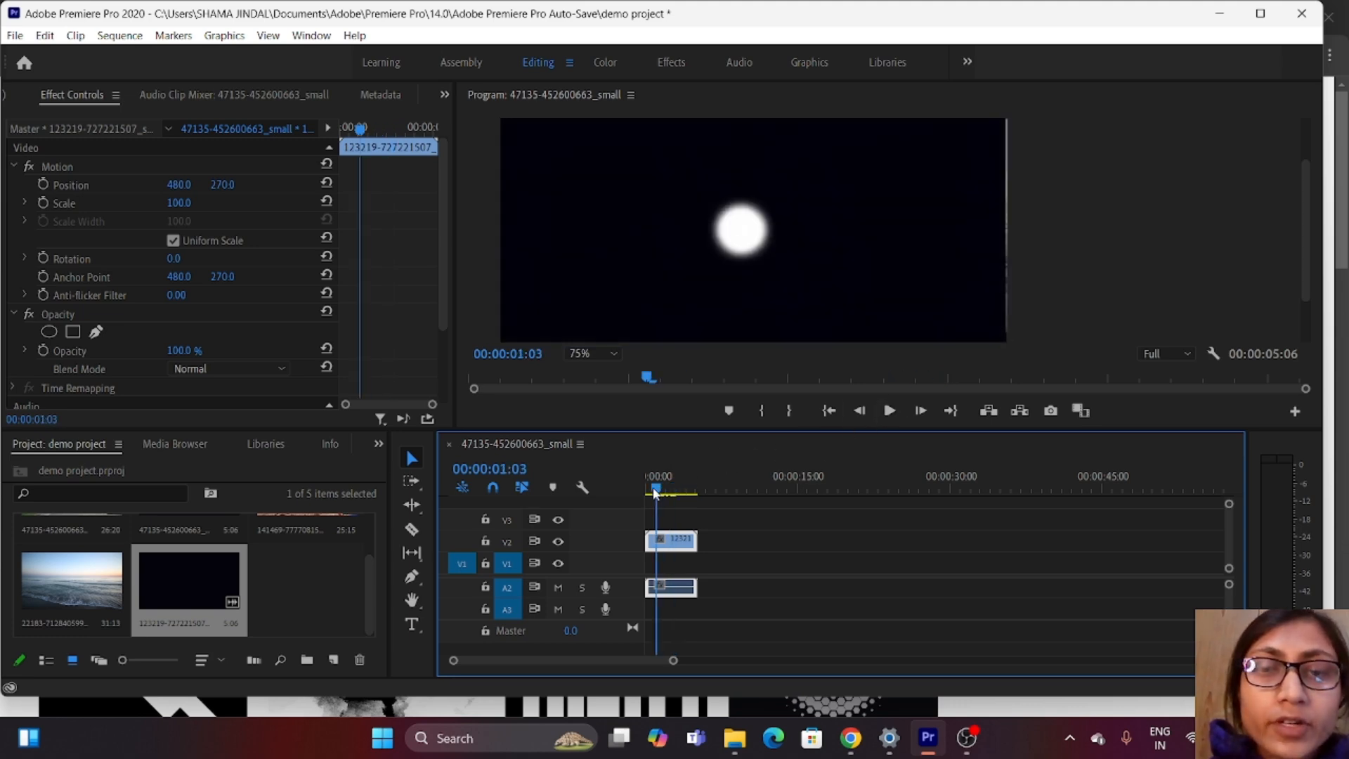
left_click(890, 411)
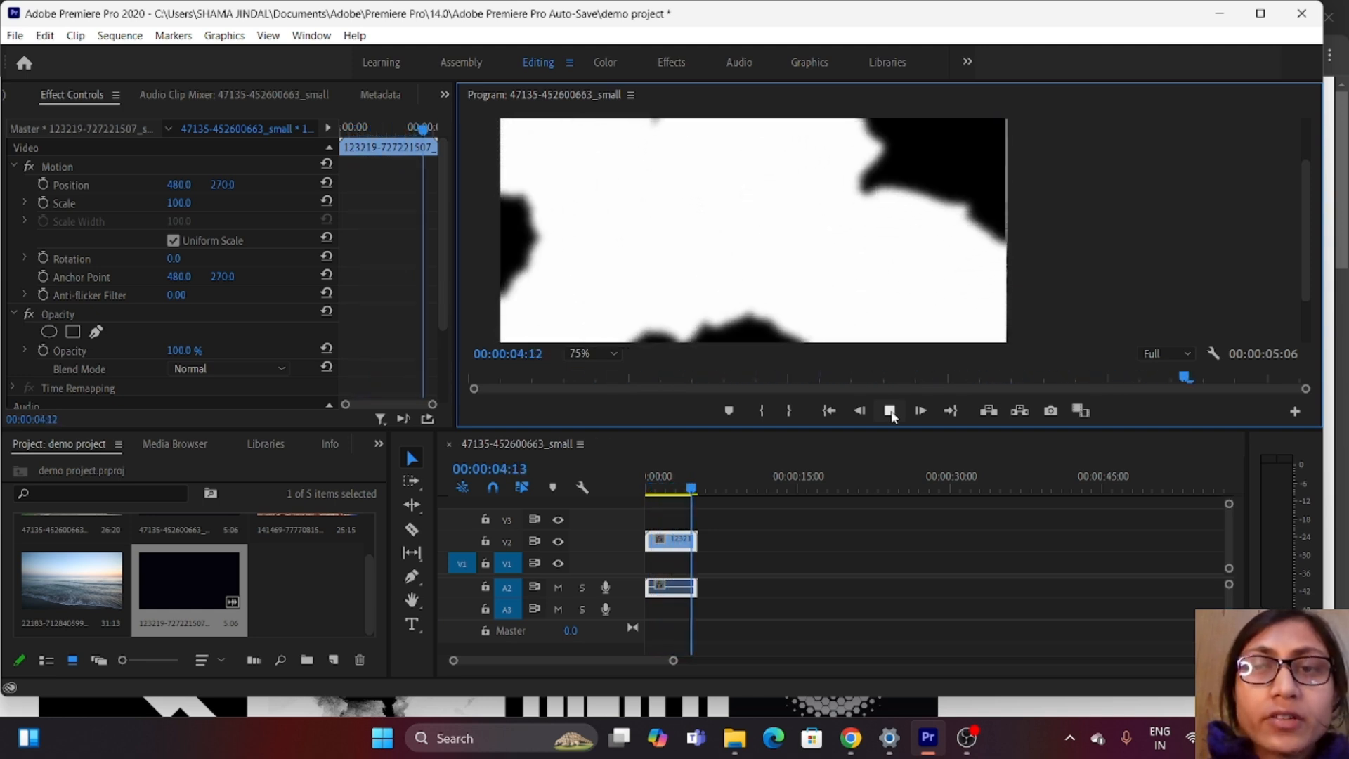
left_click(890, 411)
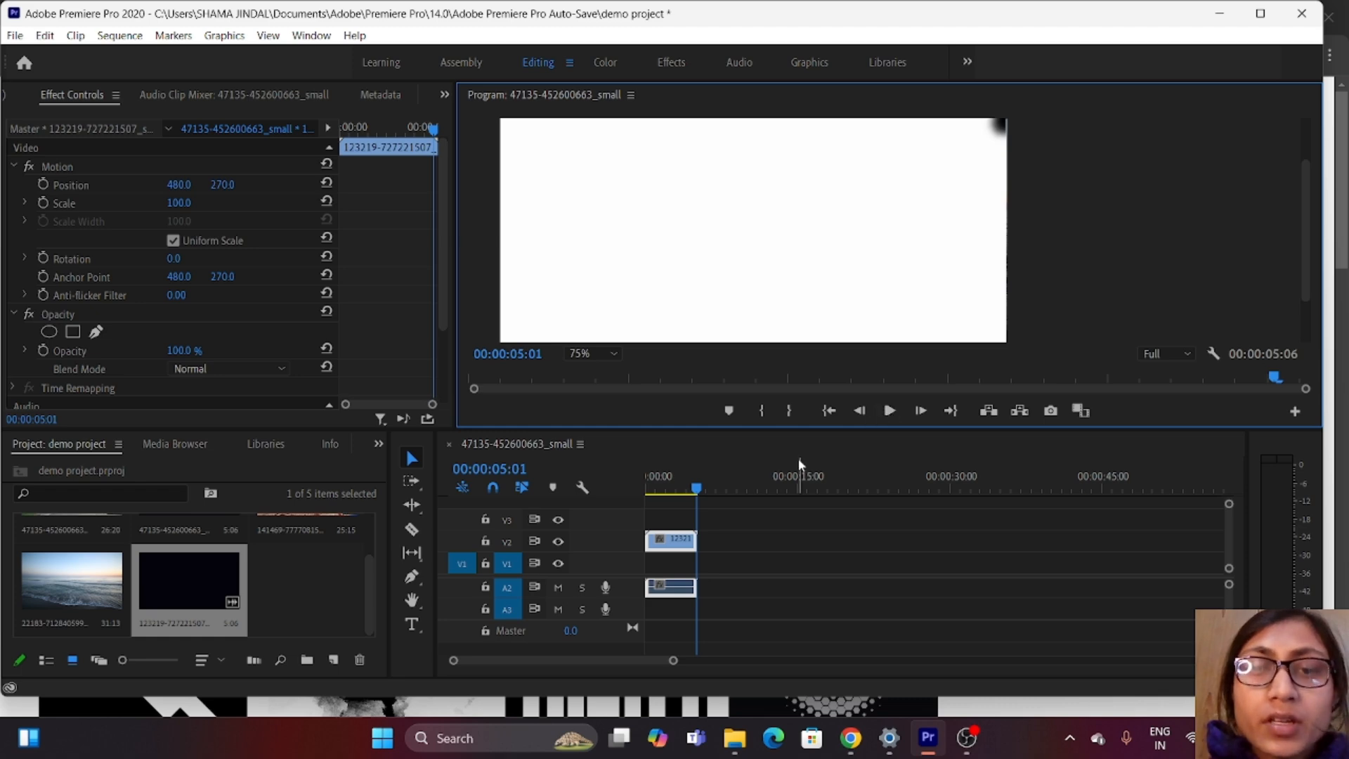
Step: Split the transition clip at 00:00:03:03 and delete the part before the cut
left_click_drag(698, 489, 686, 489)
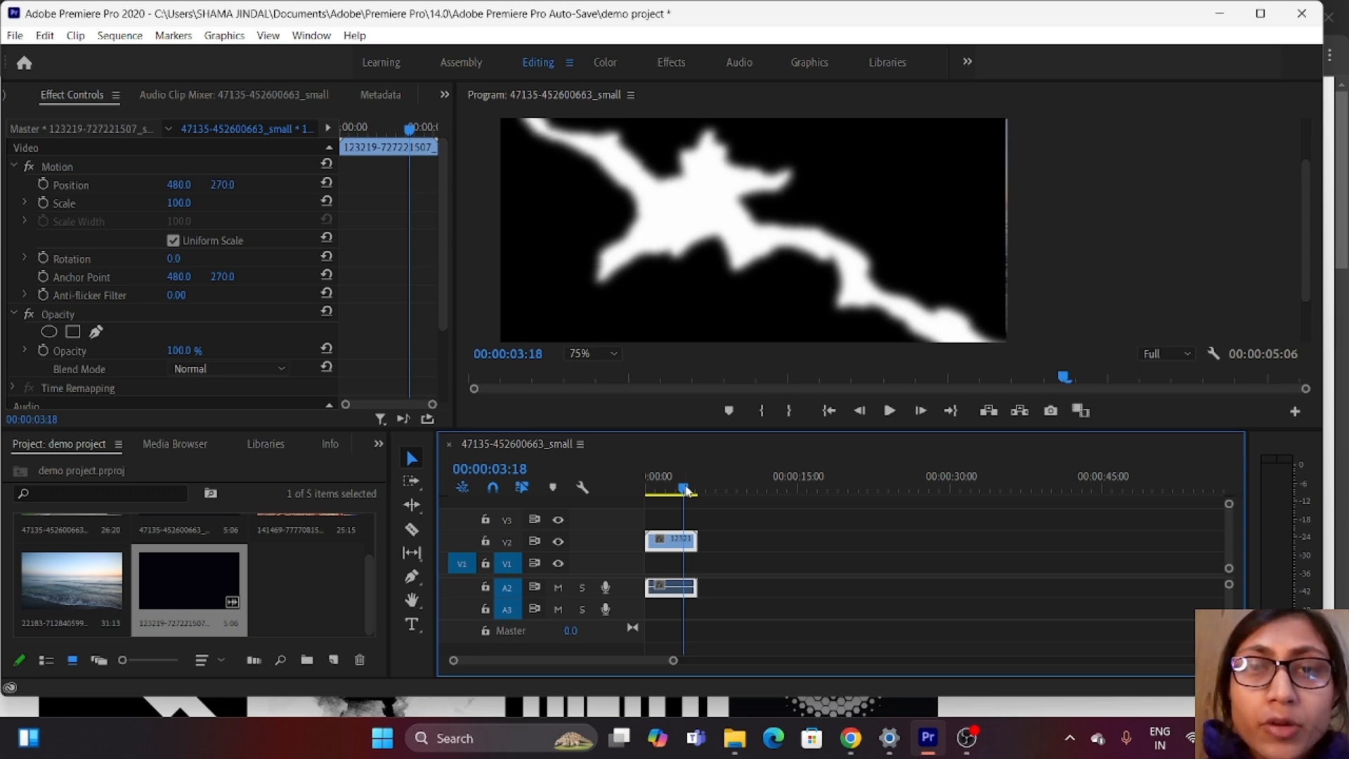
left_click_drag(687, 490, 680, 490)
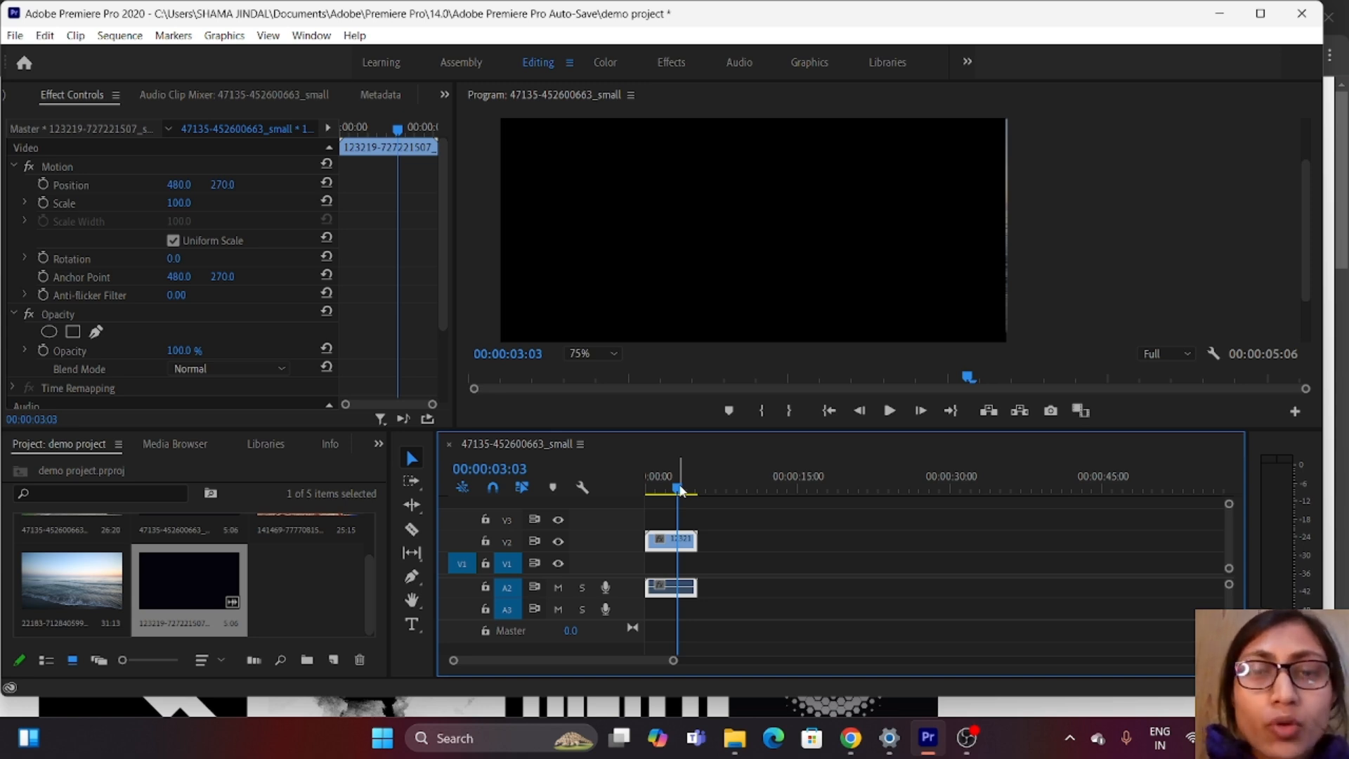
left_click(413, 530)
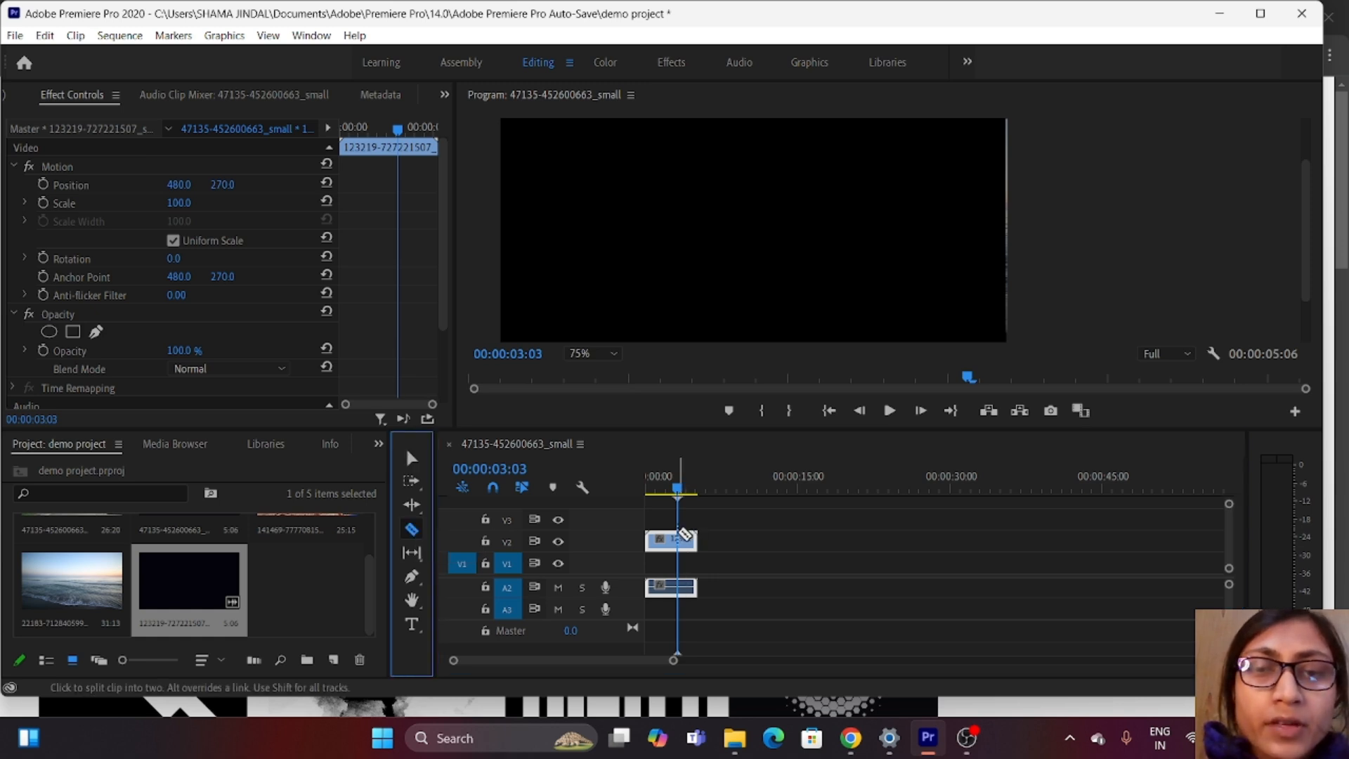
left_click(679, 539)
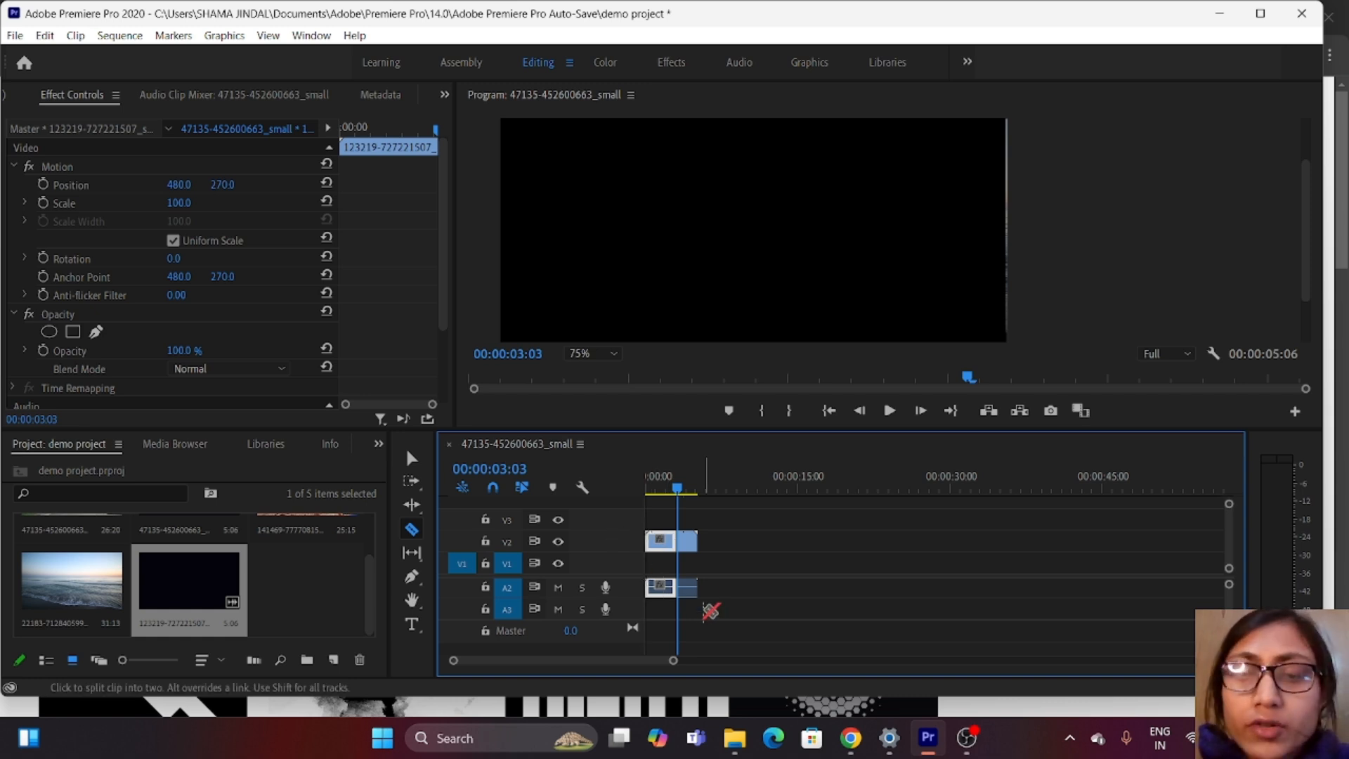
key("Delete")
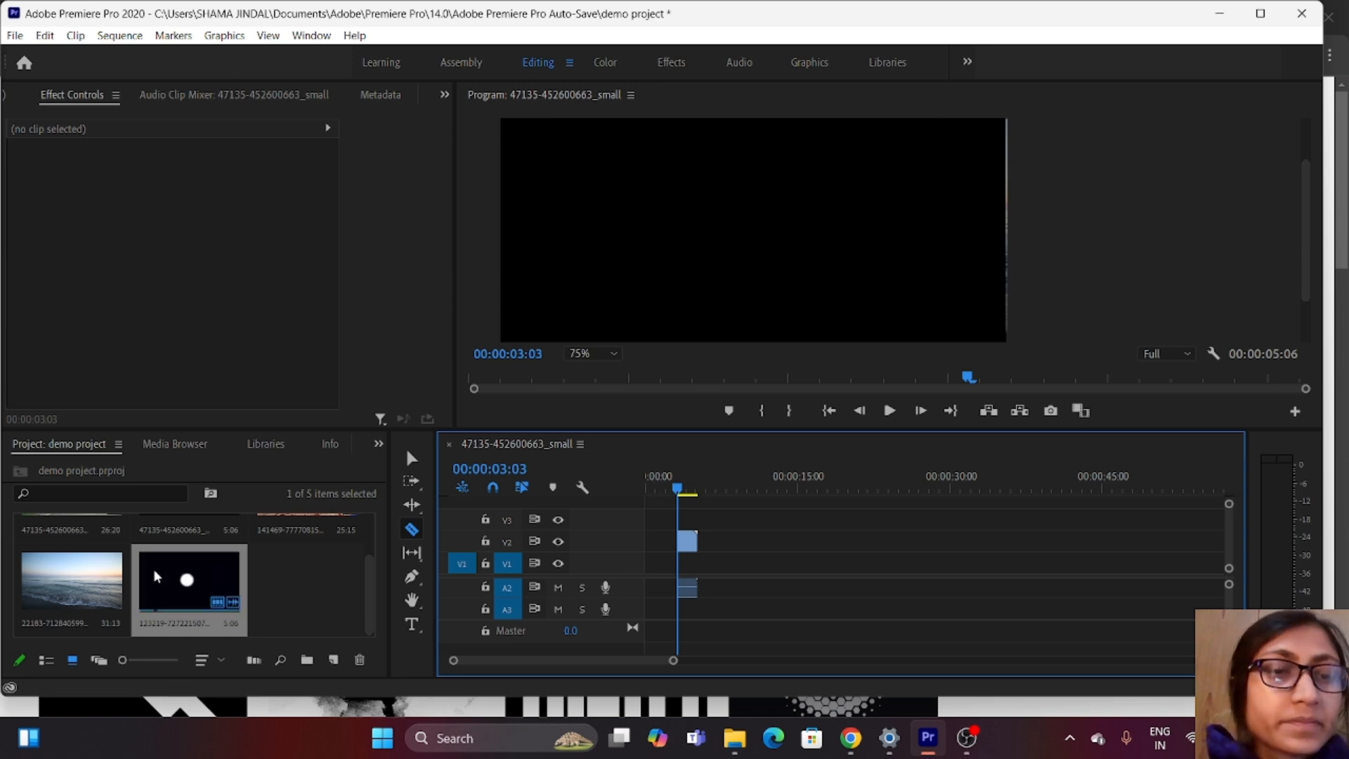
scroll(171, 592, "up", 1)
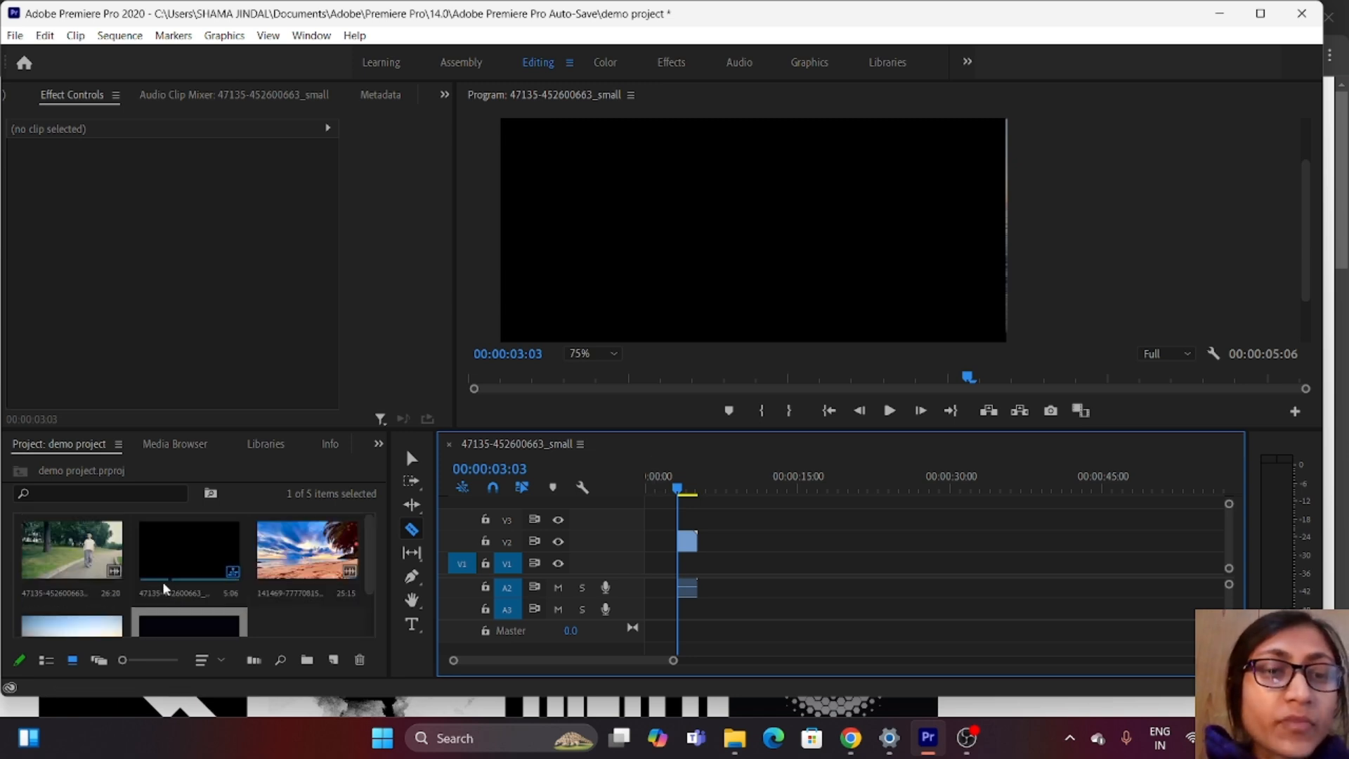
left_click(90, 542)
left_click_drag(604, 596, 680, 579)
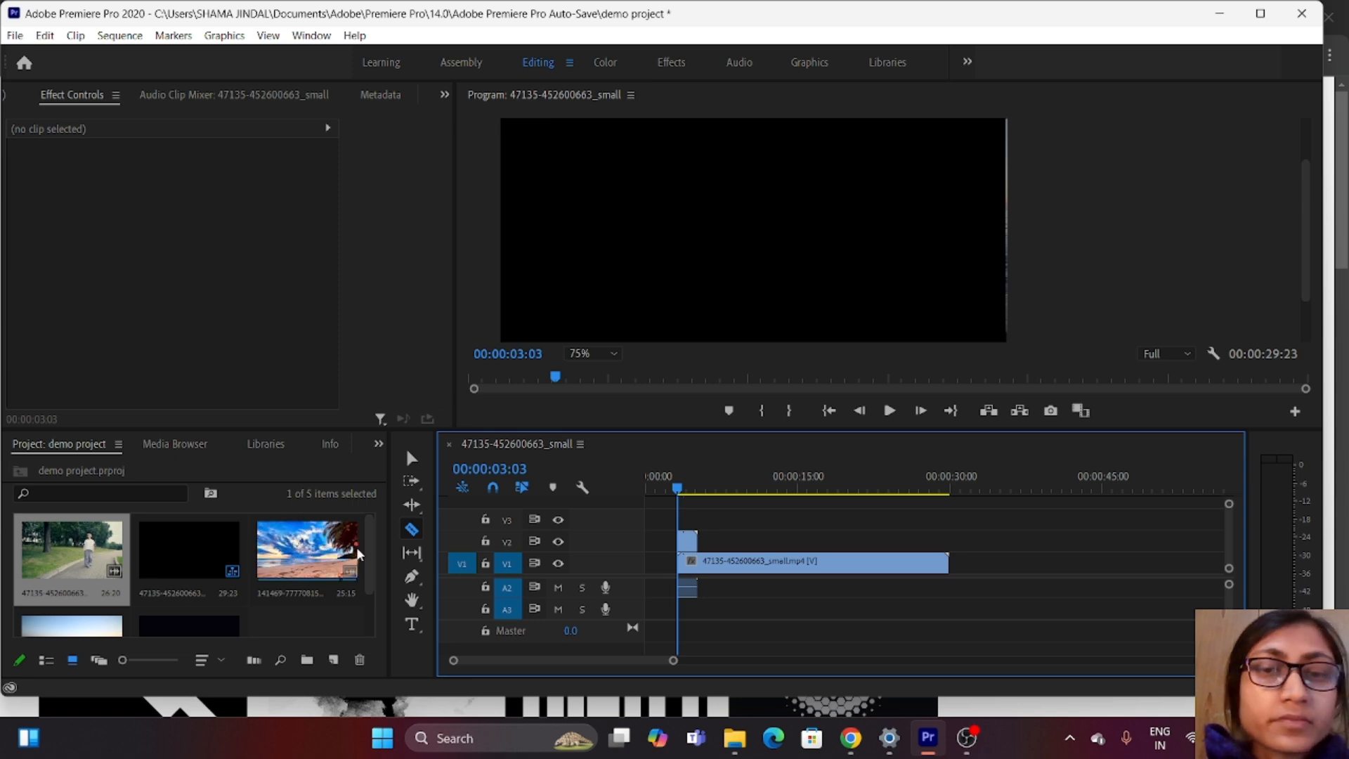
Step: Move the transition clip and the park clip along the timeline to about 25 seconds, making room for the beach clip
left_click(412, 458)
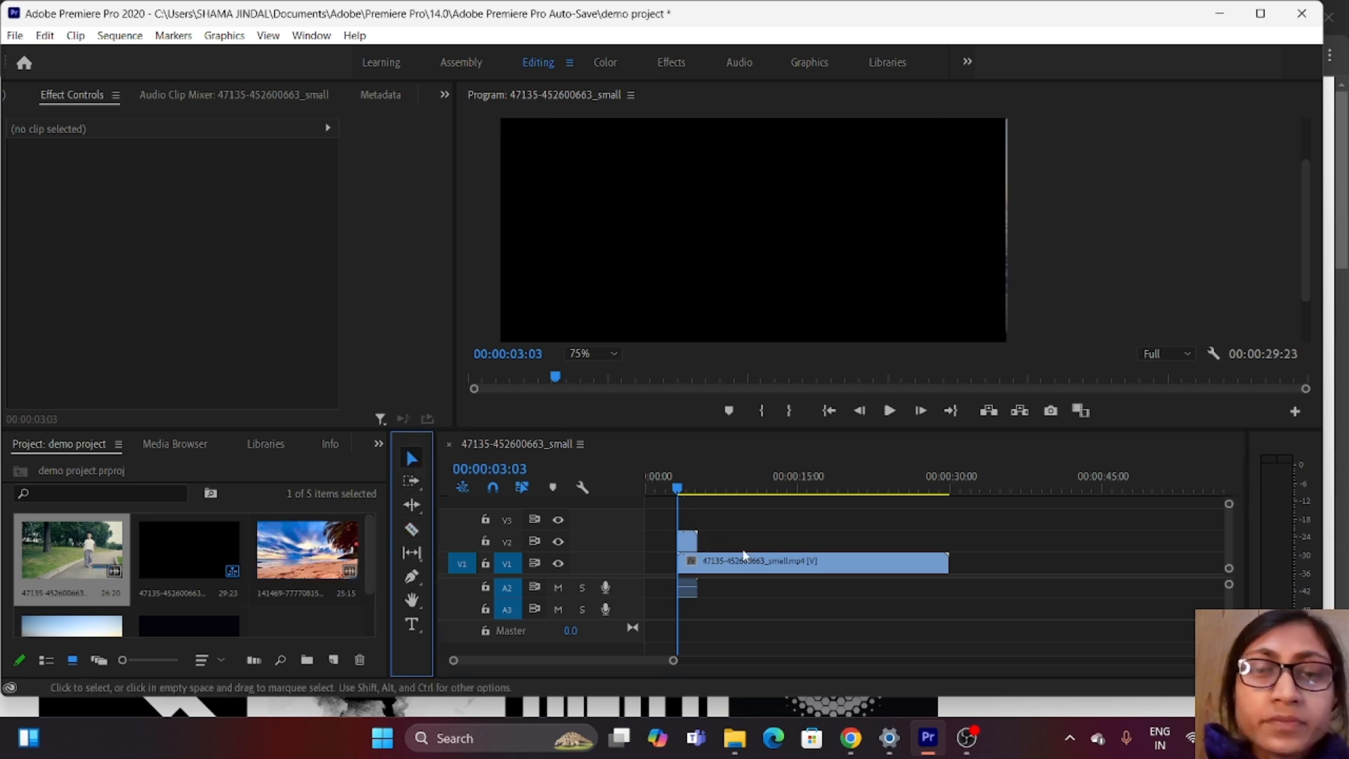
left_click_drag(687, 543, 986, 571)
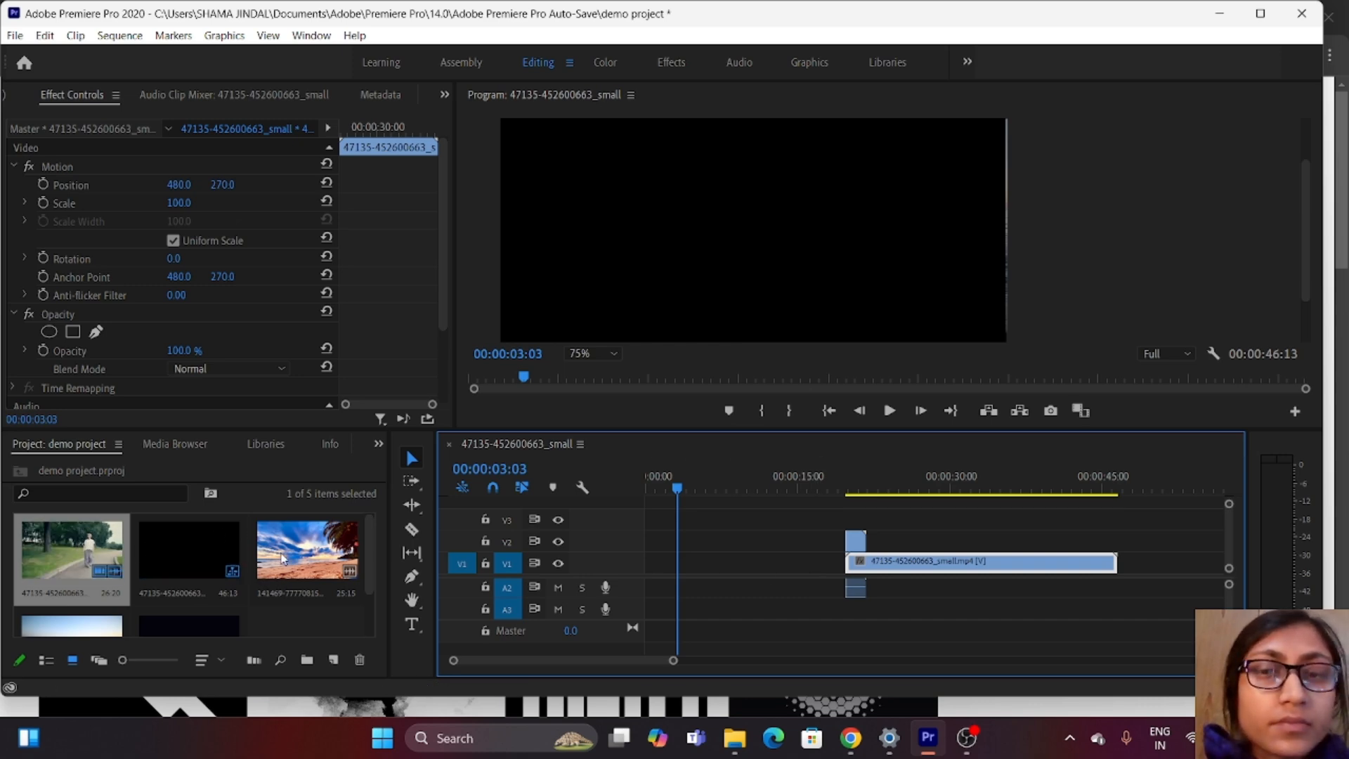
double_click(936, 566)
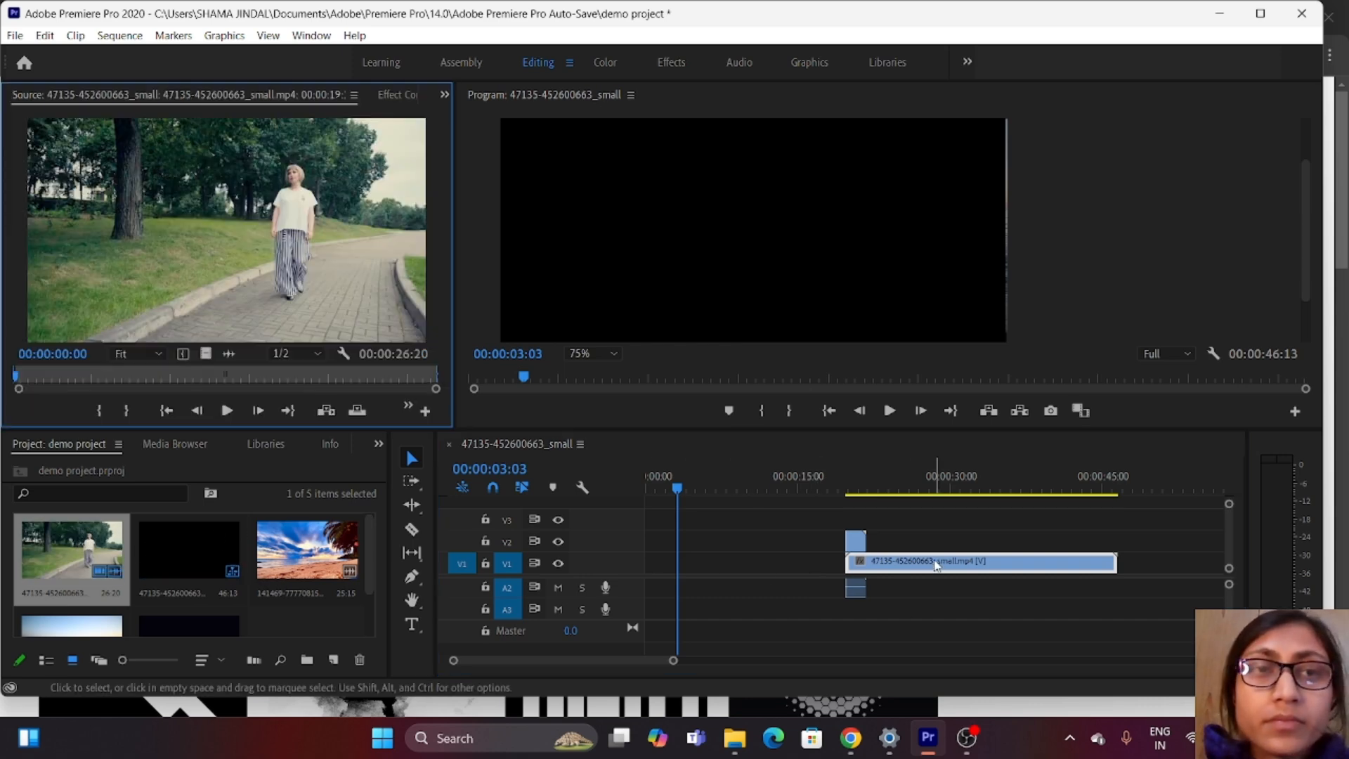
left_click_drag(283, 555, 655, 590)
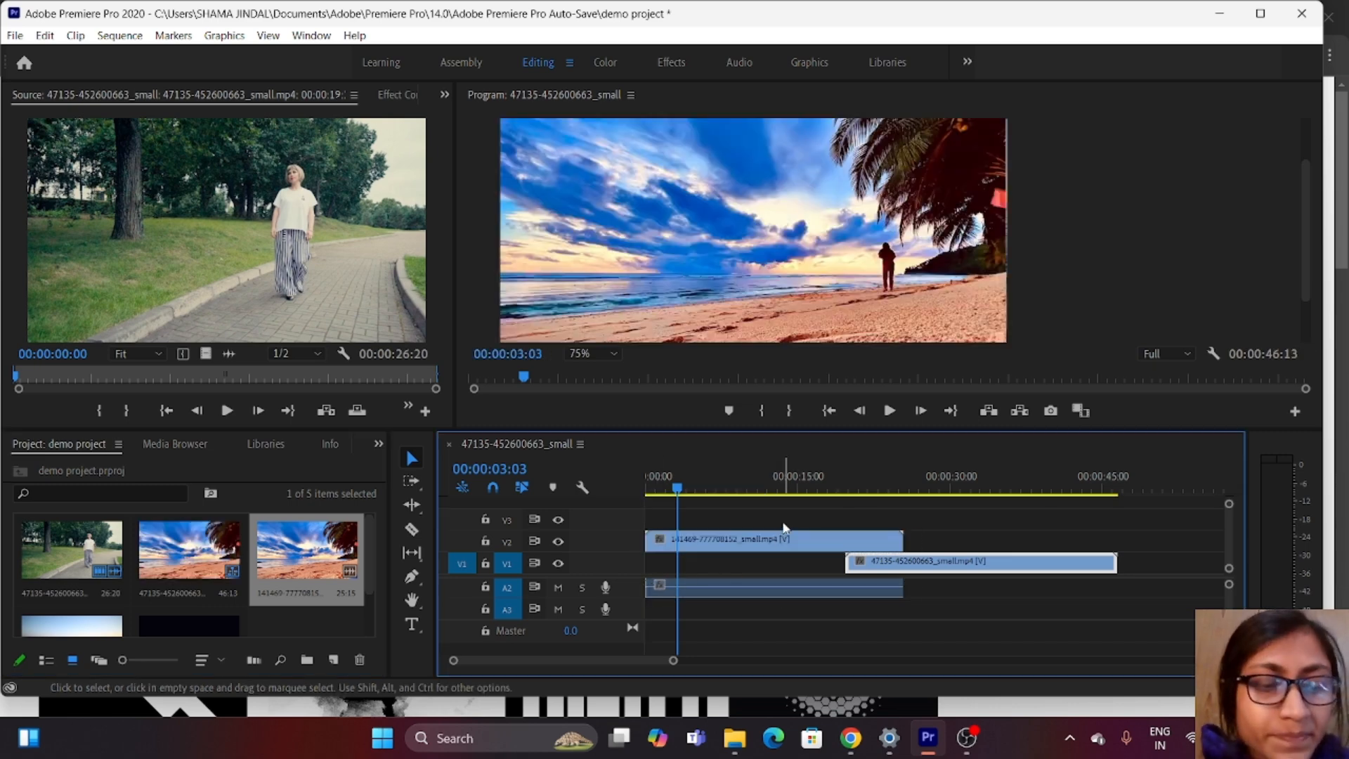
left_click_drag(646, 540, 909, 562)
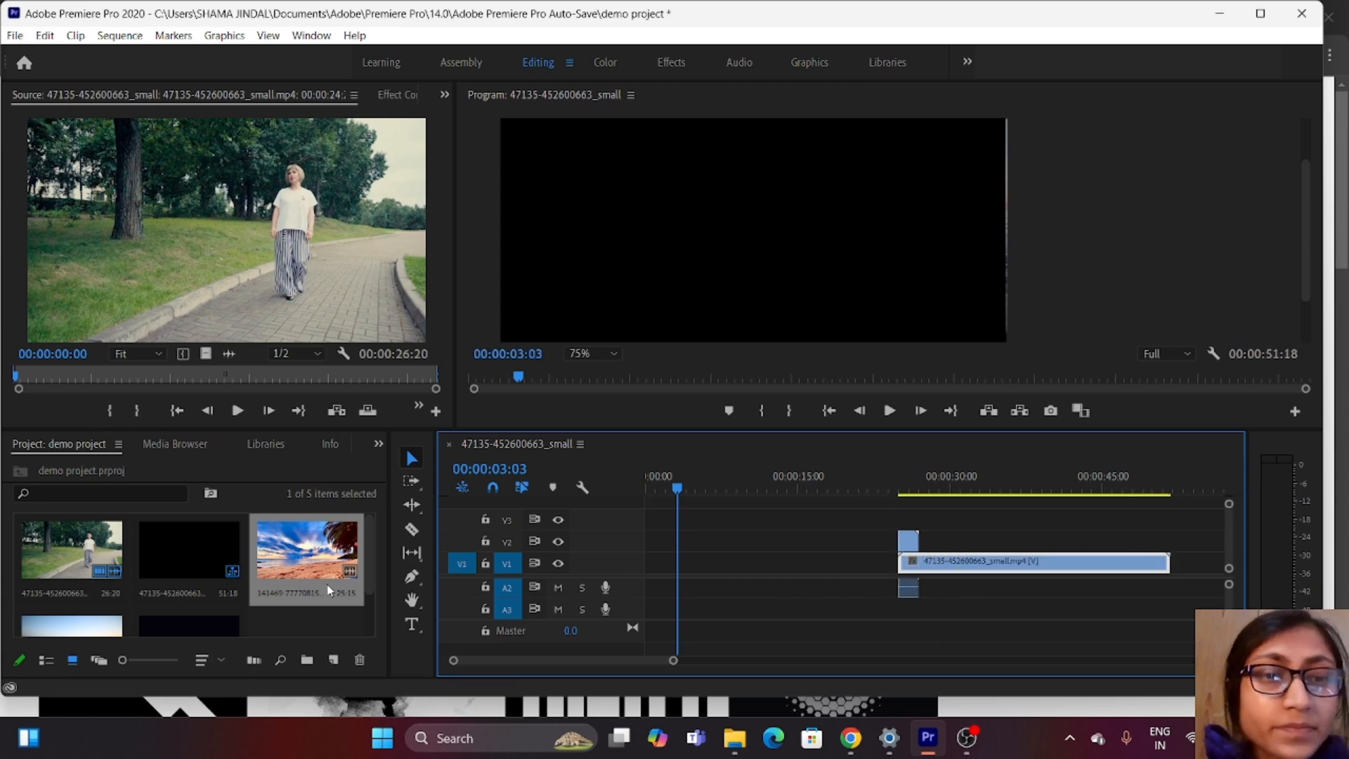
left_click_drag(329, 590, 649, 597)
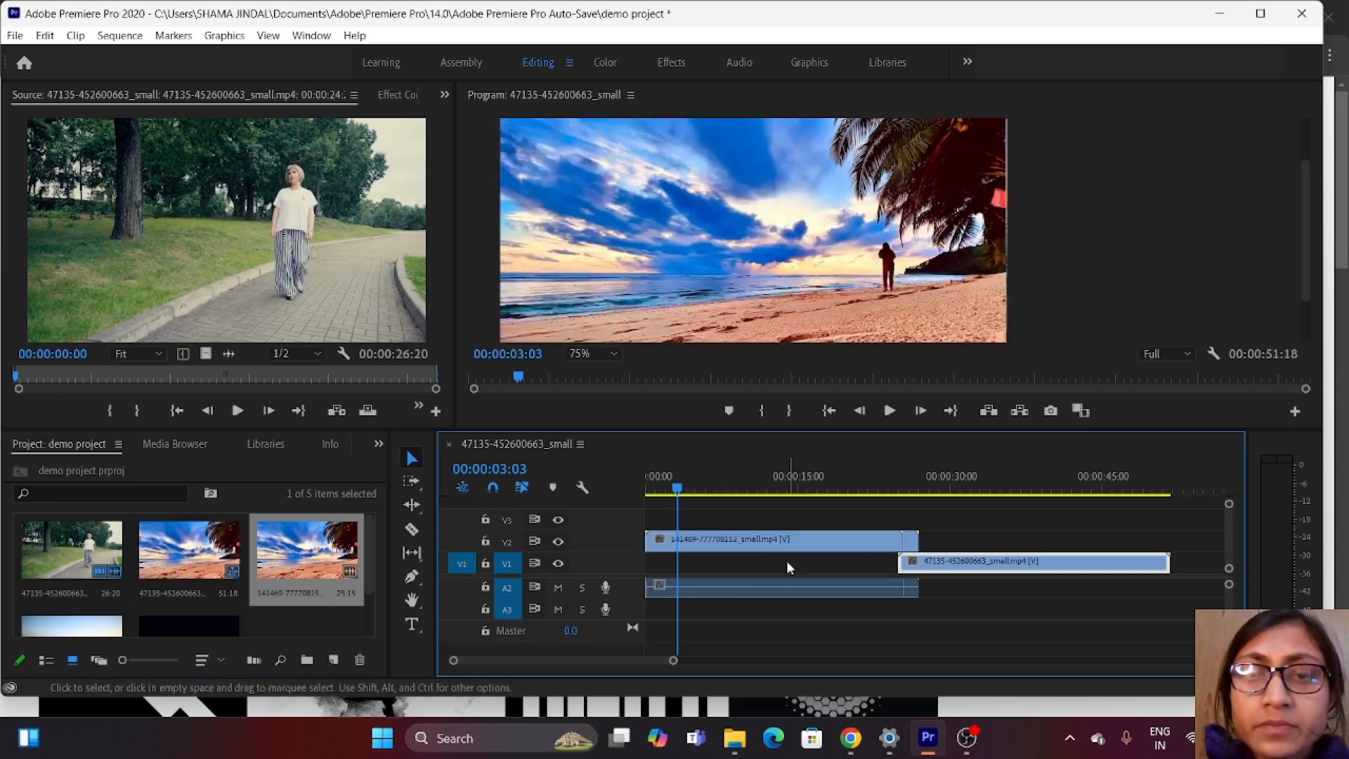
left_click_drag(758, 545, 876, 605)
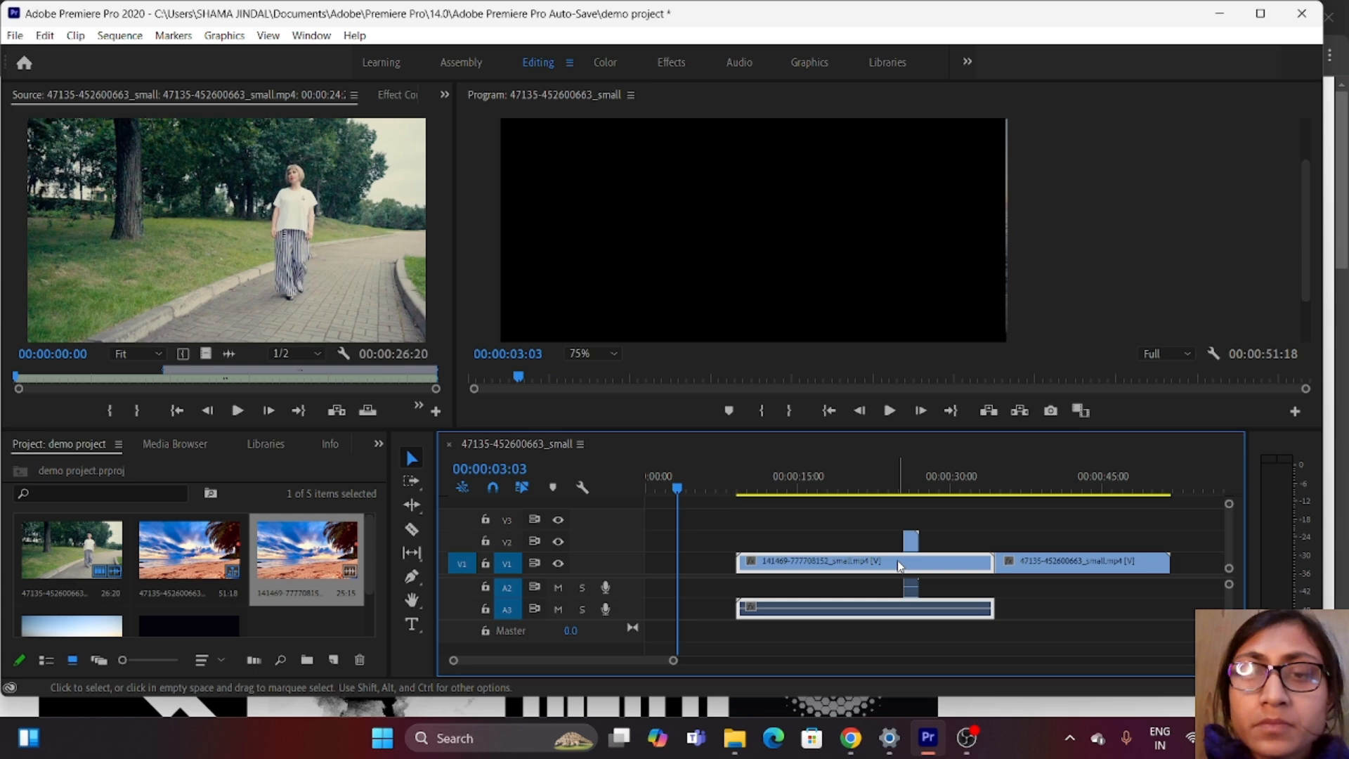
left_click_drag(900, 566, 867, 632)
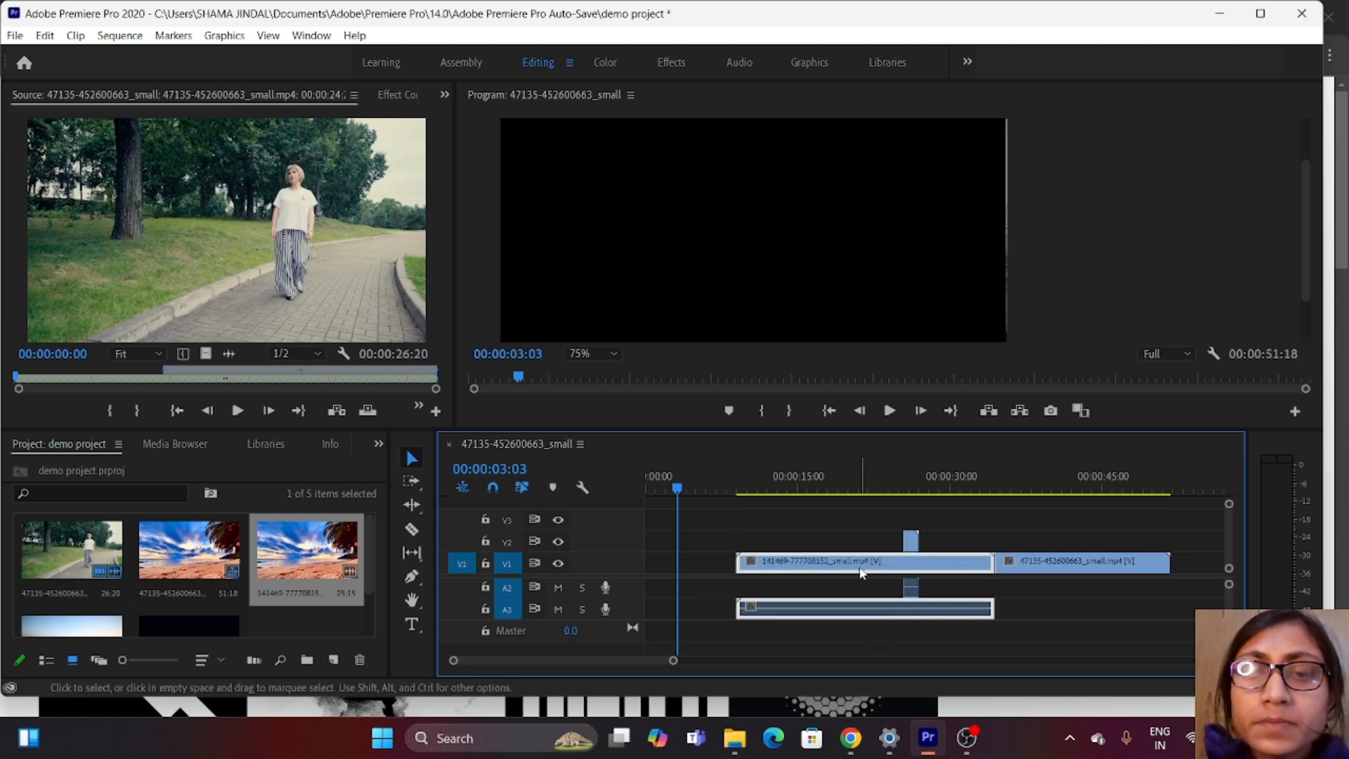
left_click_drag(863, 580, 824, 596)
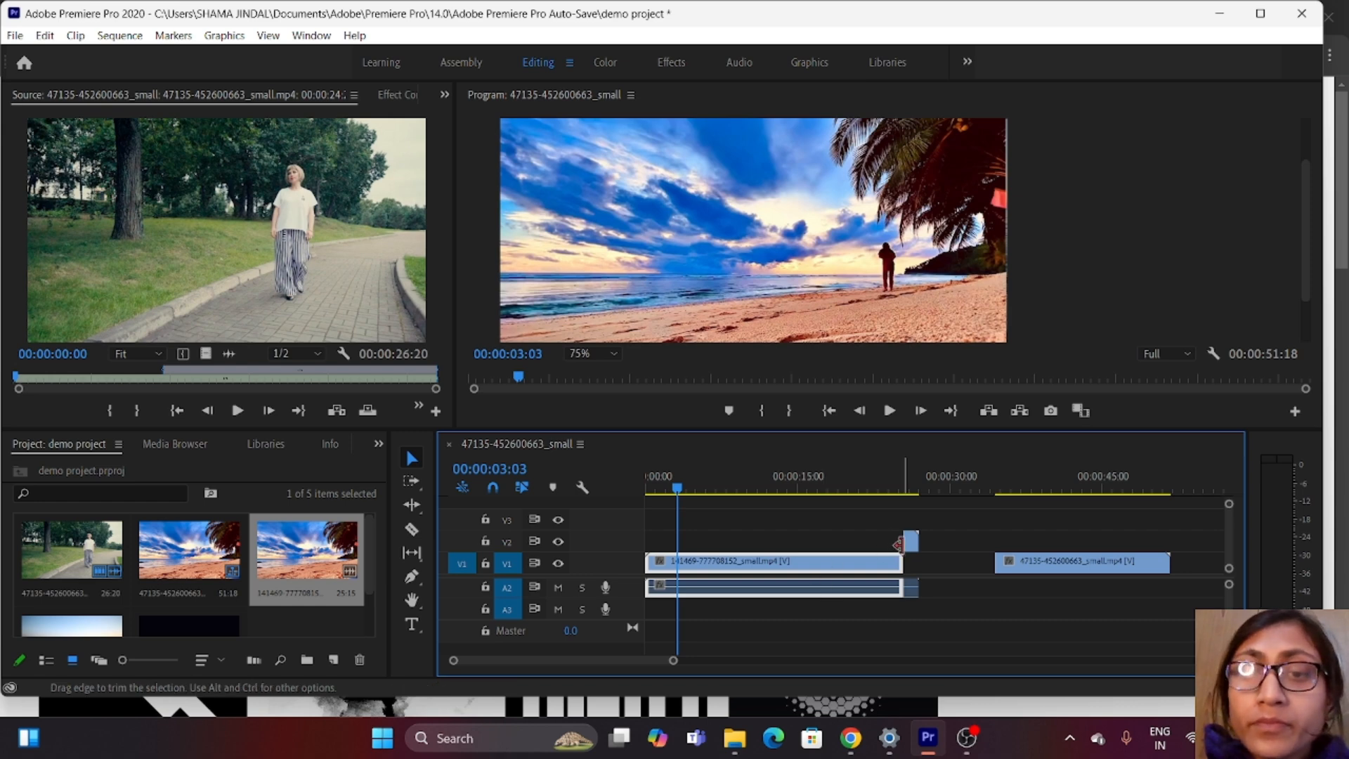
Step: Stack the transition clip on V3 above the start of the park clip on V2, with the beach clip on V1 ending alongside the transition
left_click_drag(911, 544, 911, 528)
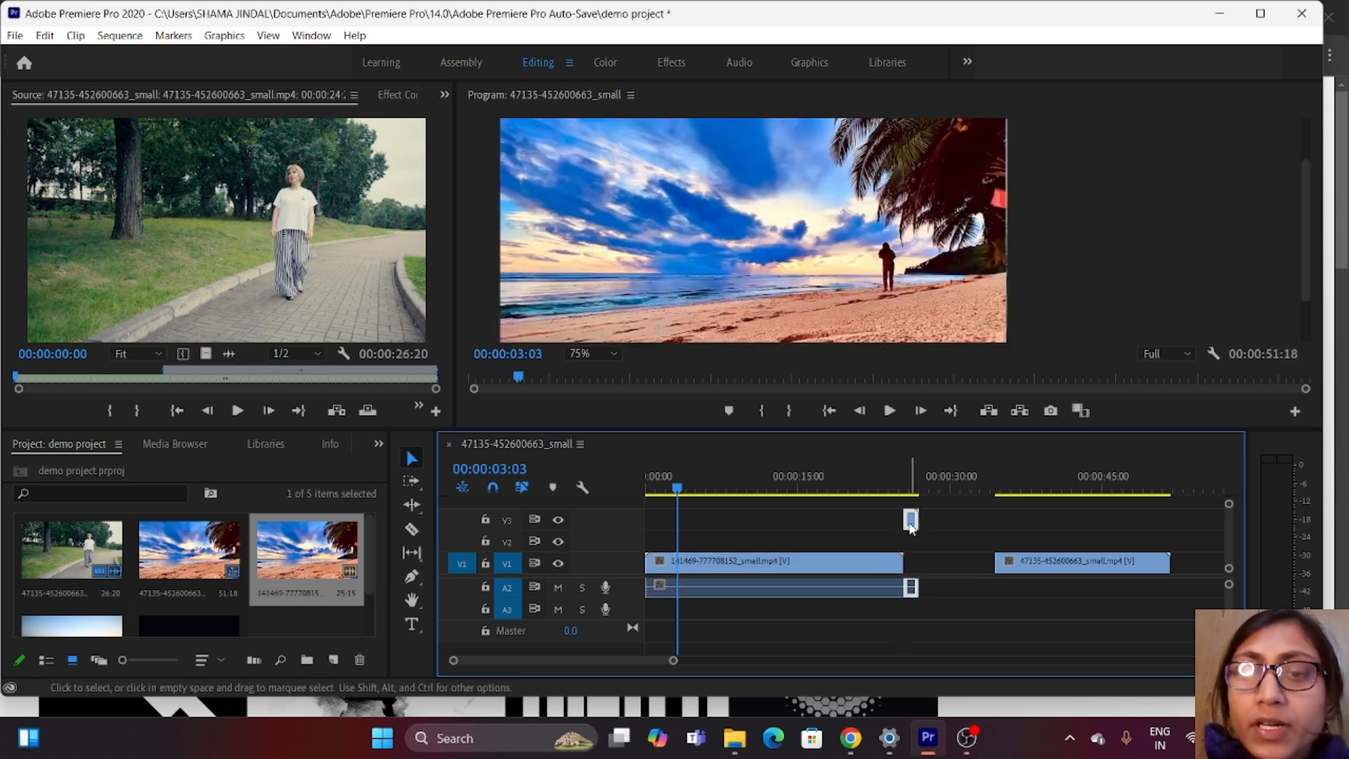
left_click_drag(1057, 566, 964, 540)
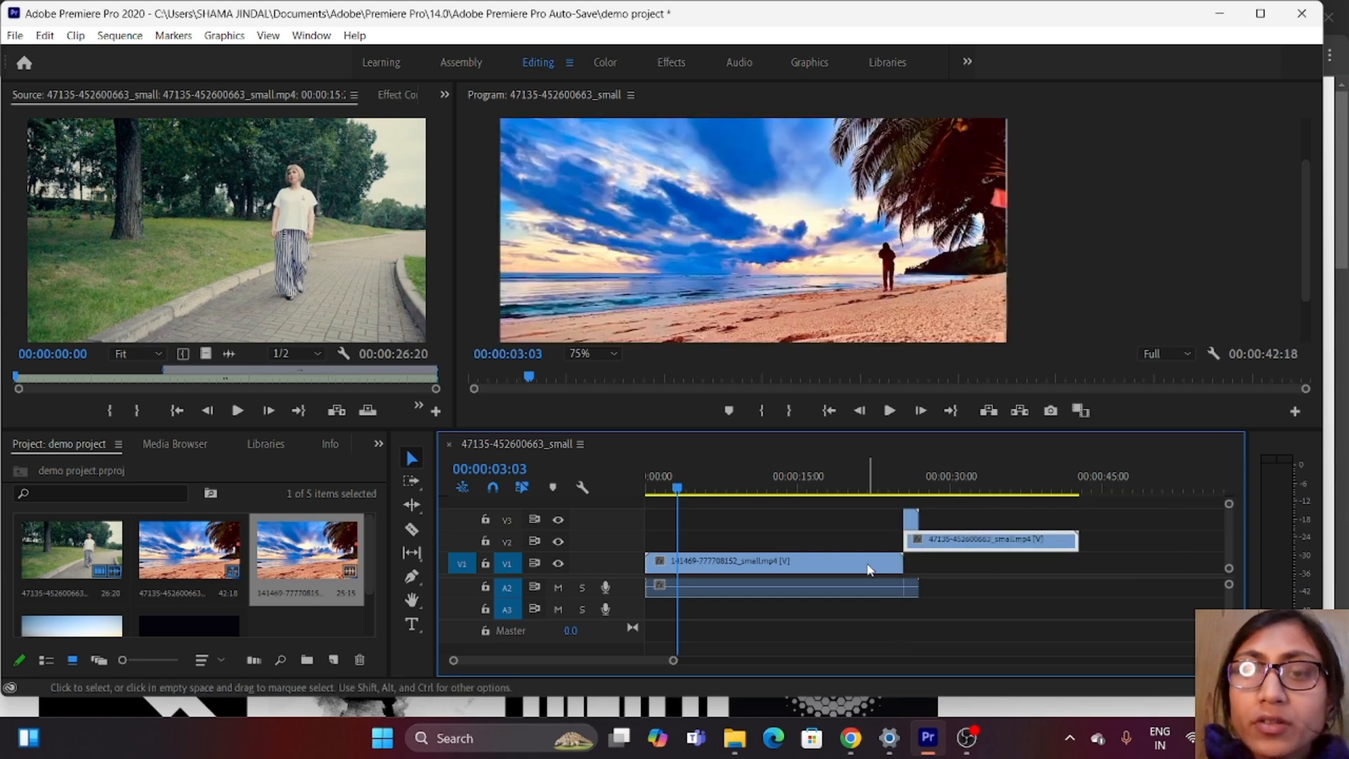
left_click_drag(871, 569, 884, 569)
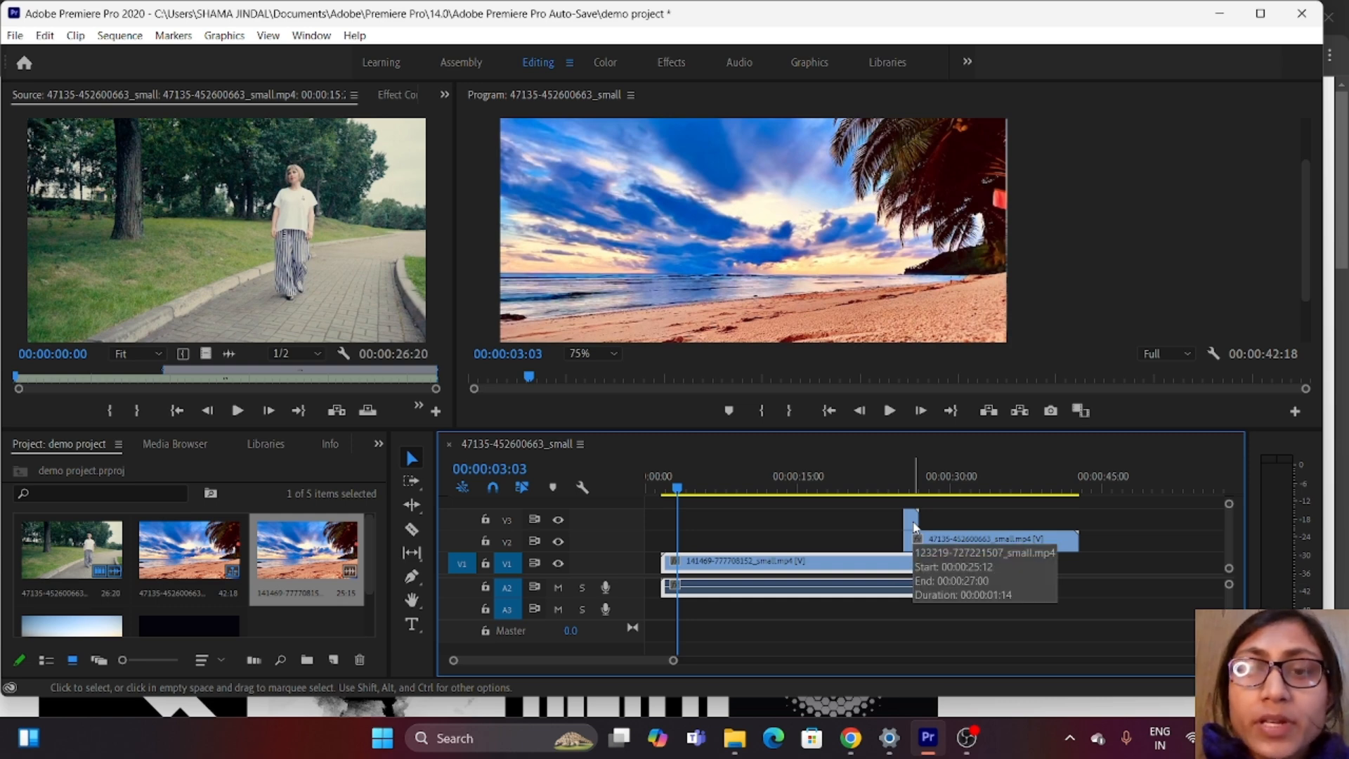
Step: Find the Track Matte Key video effect and apply it to the park clip on V2
left_click(912, 524)
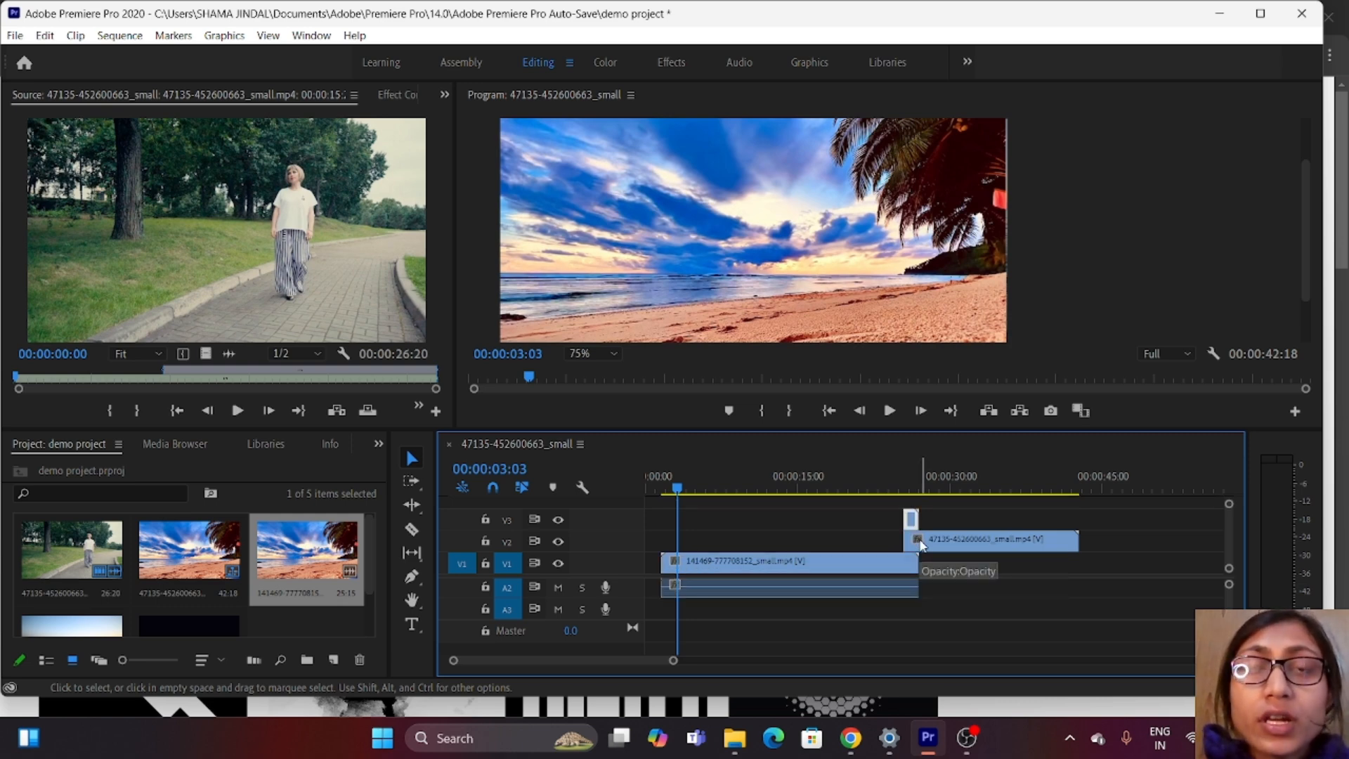
left_click(921, 545)
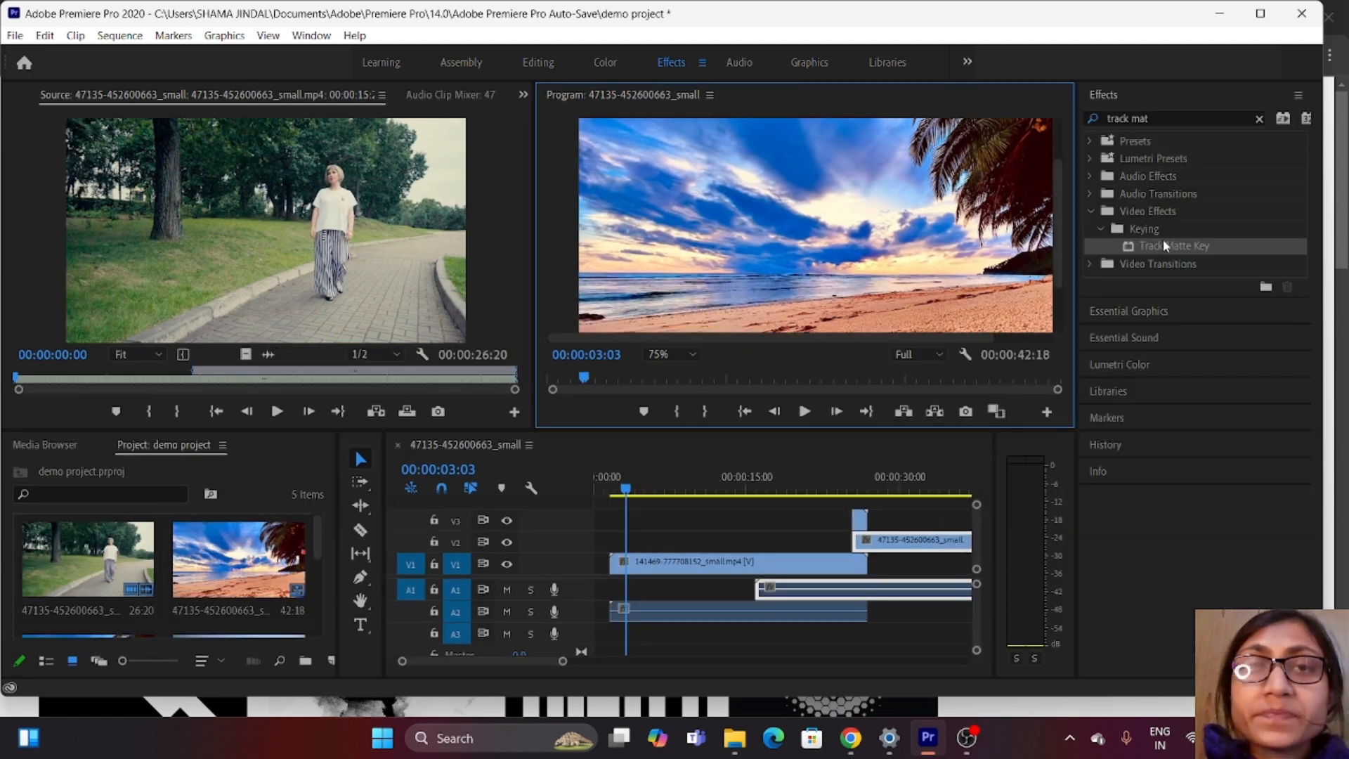
left_click(1158, 117)
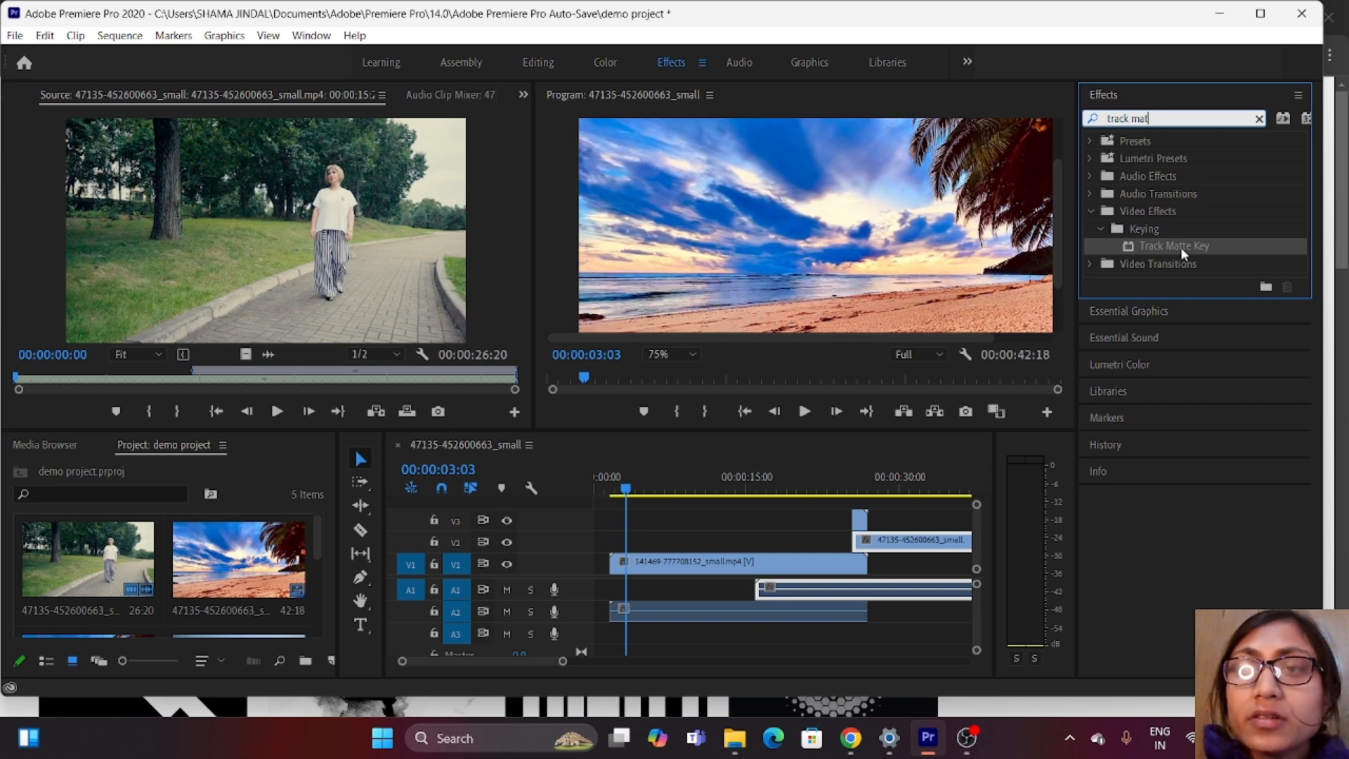
left_click_drag(1183, 251, 878, 545)
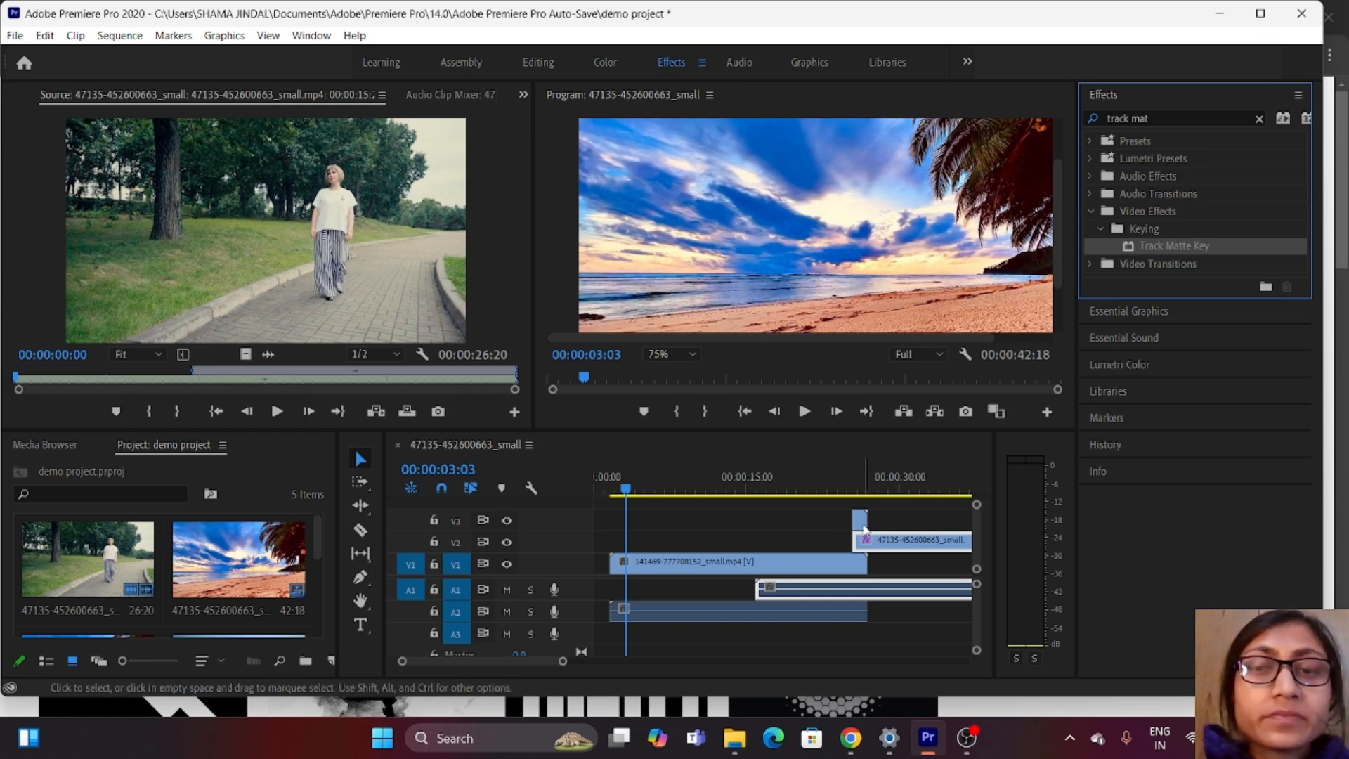
Step: In the park clip's Track Matte Key settings, set Matte to Video 3 and Composite Using to Matte Luma
left_click(537, 62)
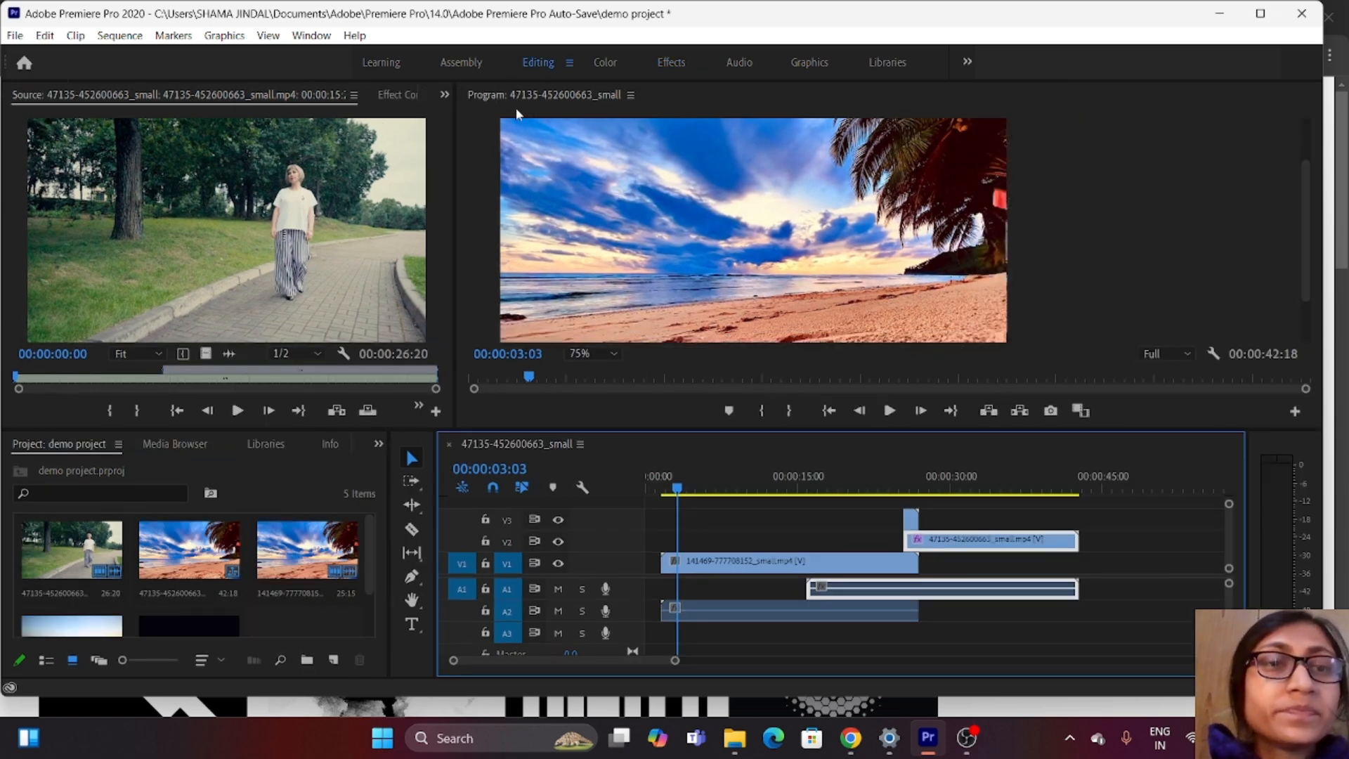
left_click(390, 94)
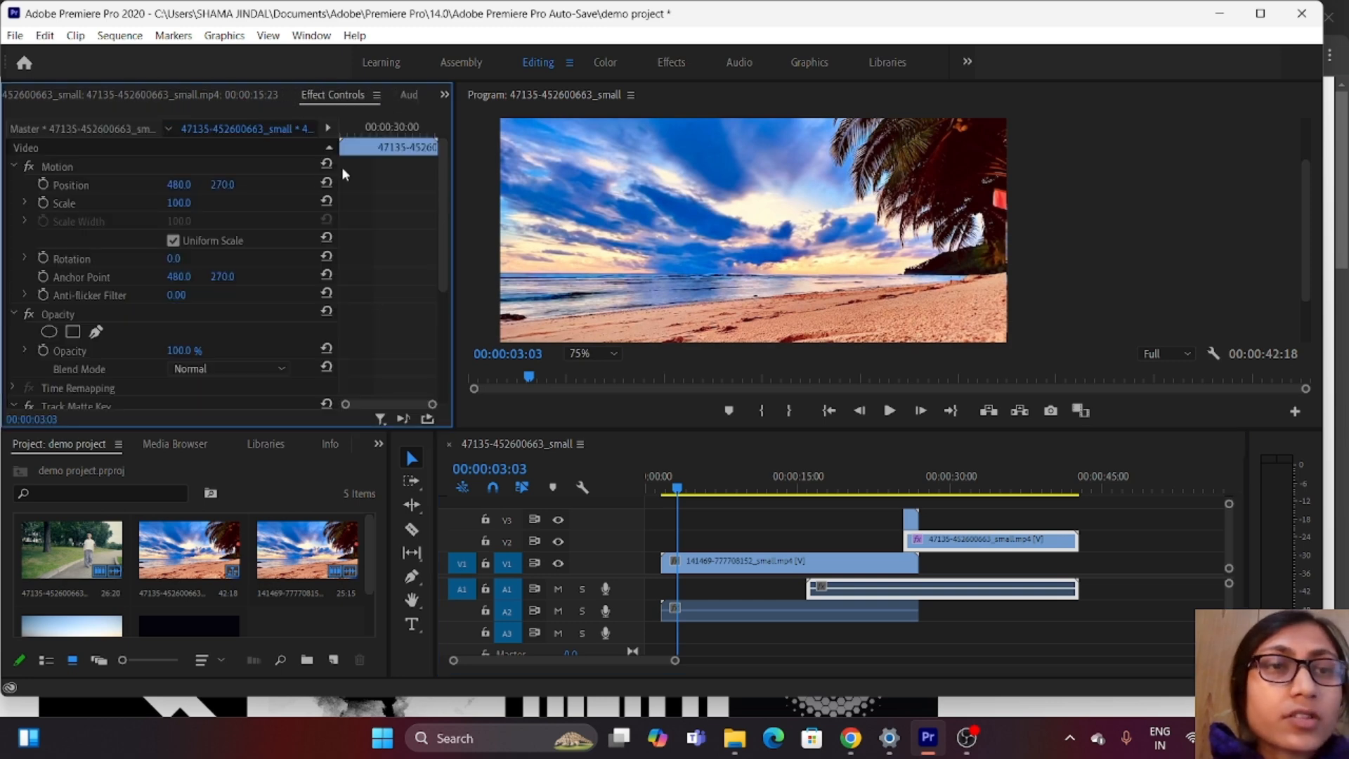
scroll(188, 272, "down", 3)
scroll(187, 276, "down", 1)
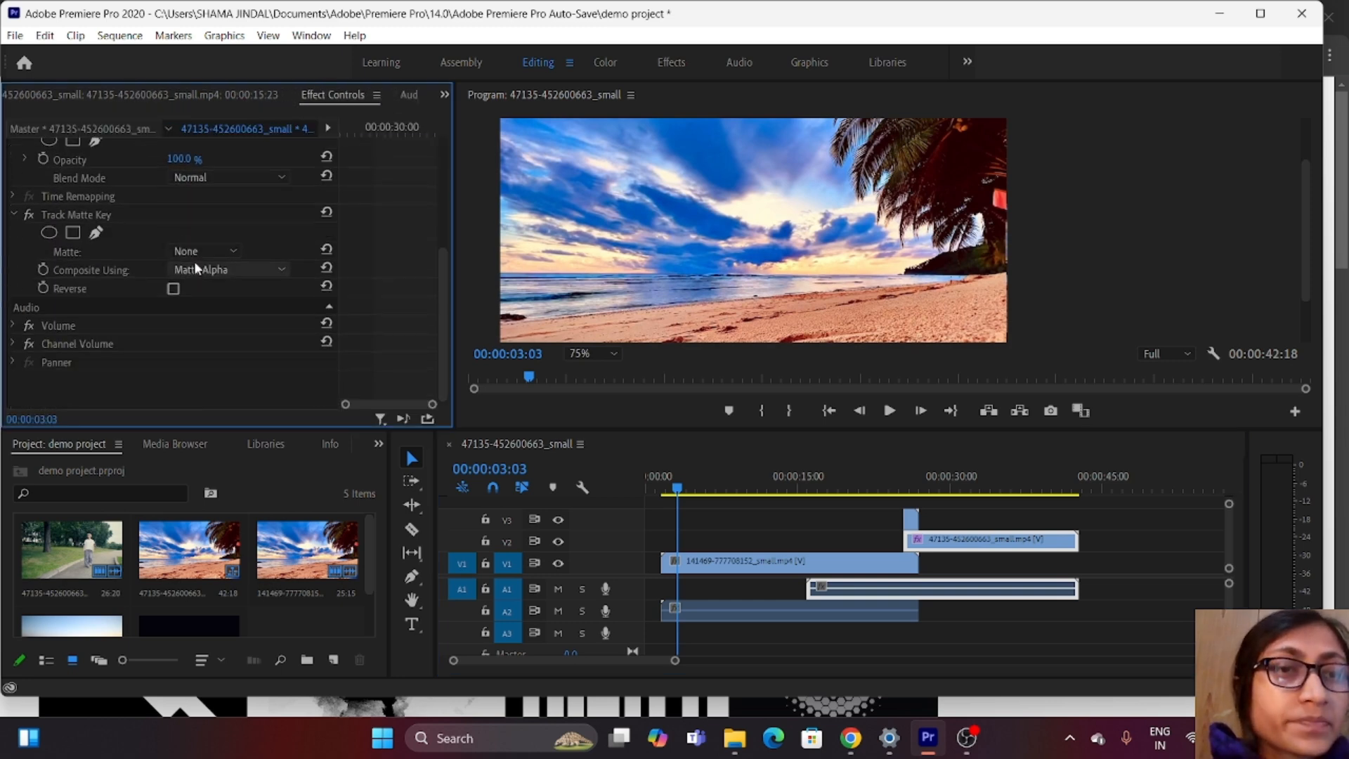
left_click(203, 250)
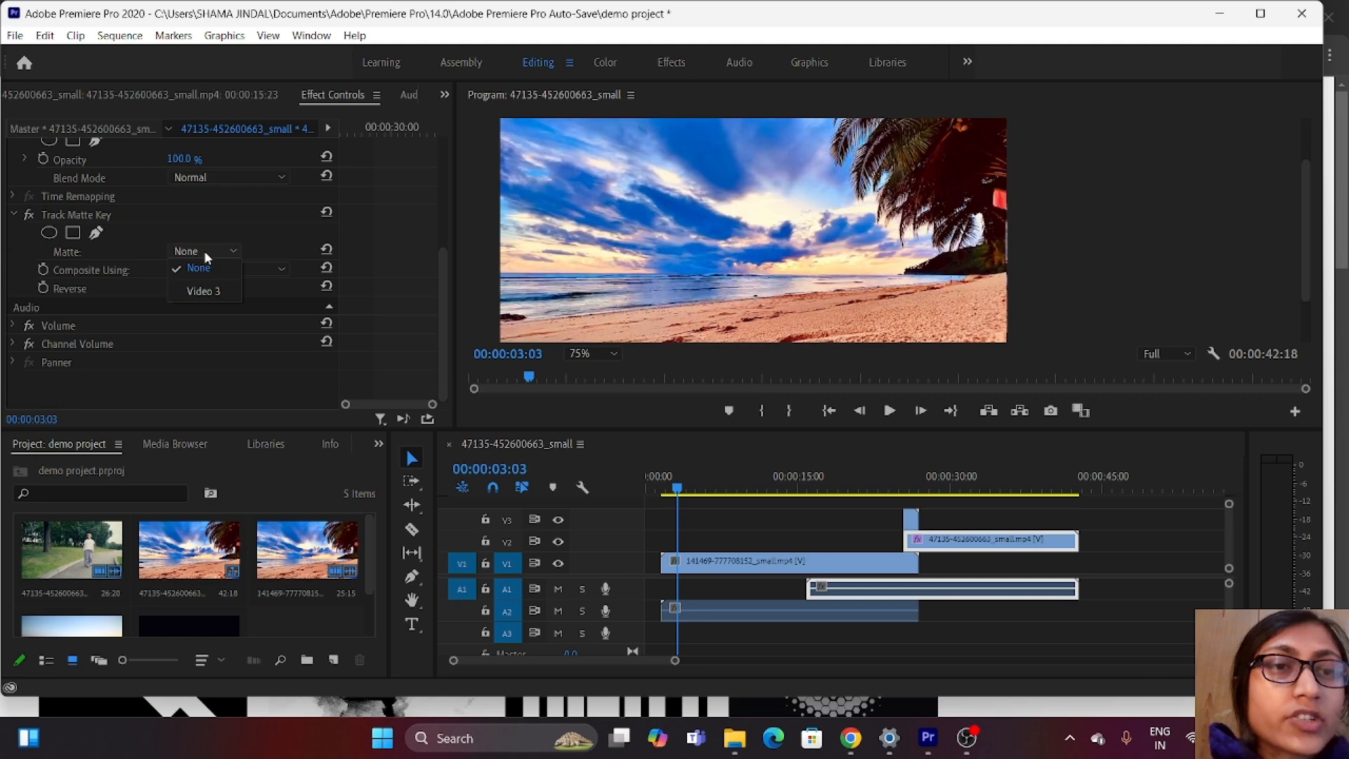
left_click(216, 294)
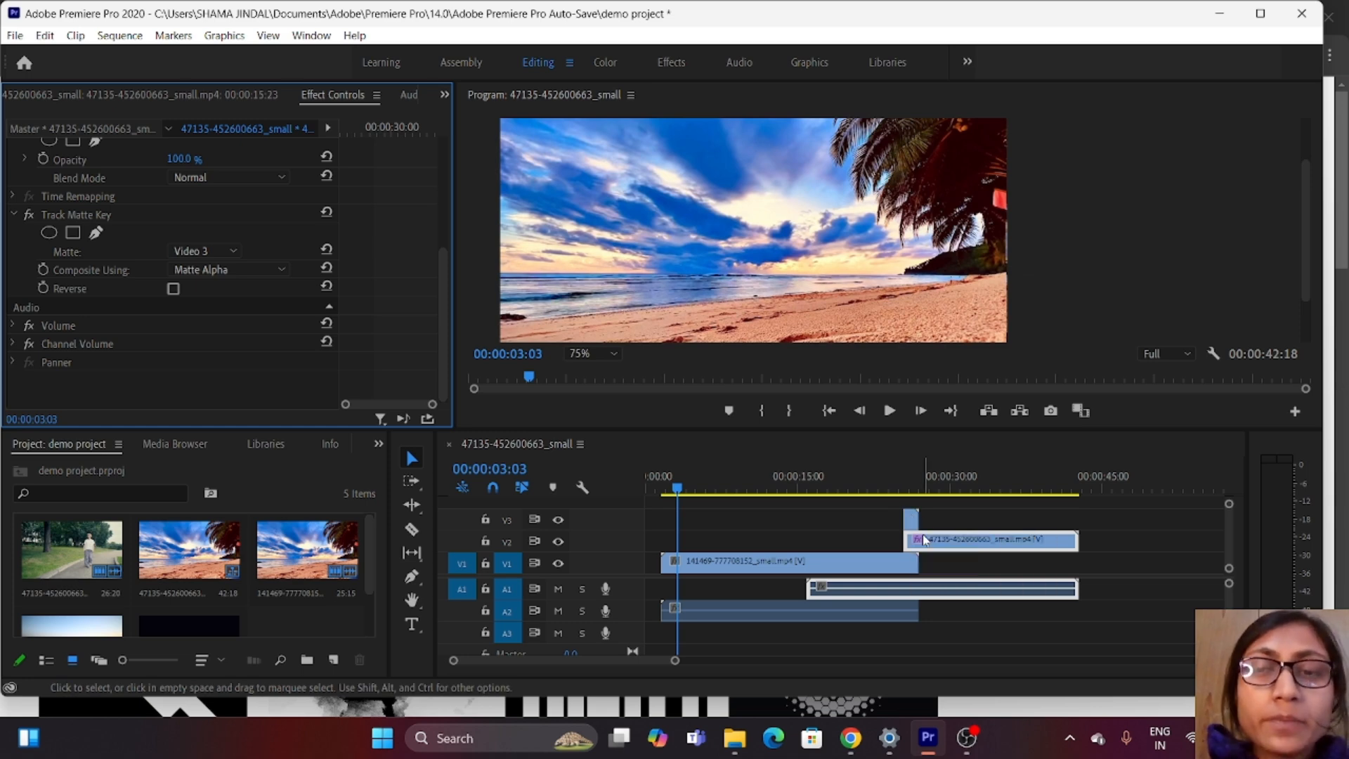
left_click(193, 271)
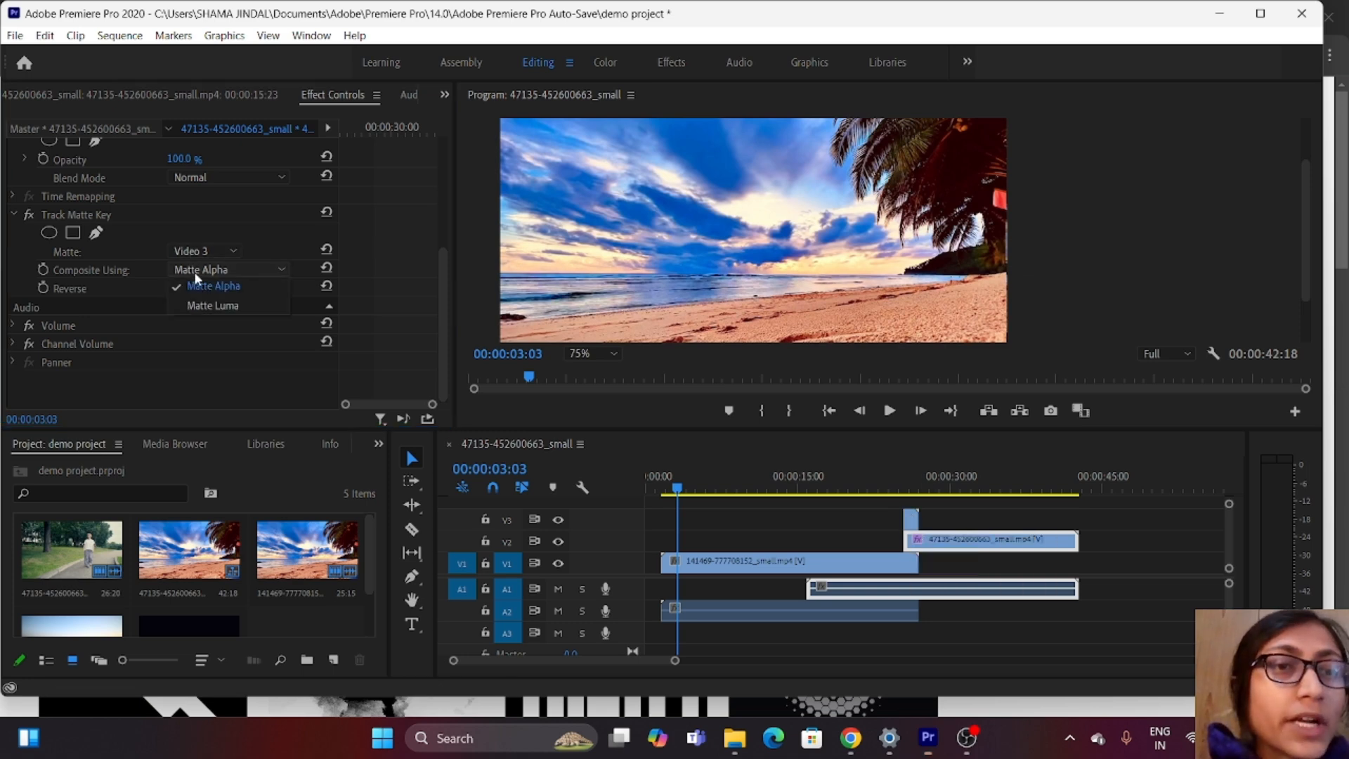
left_click(210, 306)
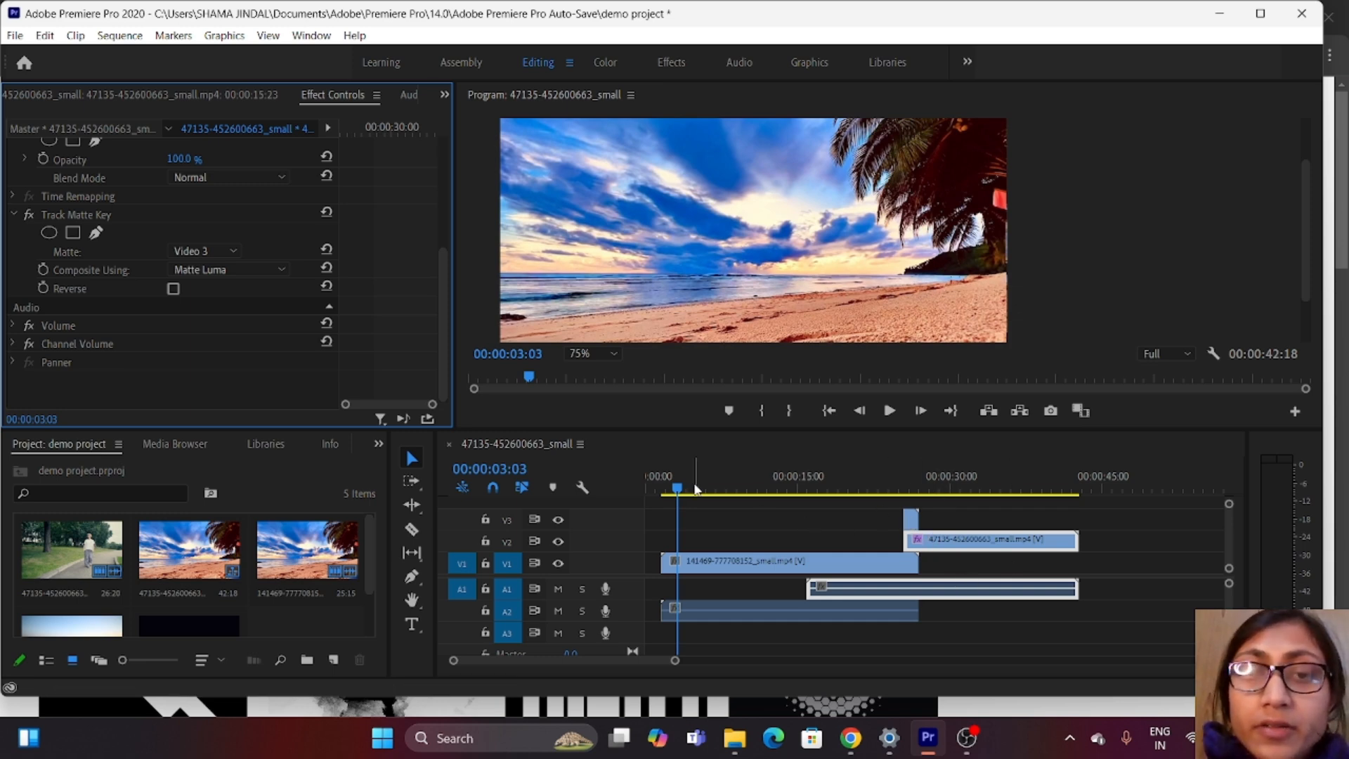
Step: Play the beach-to-park transition from just before the matte clip on V3 and stop shortly after it ends
left_click_drag(679, 489, 891, 524)
key("space")
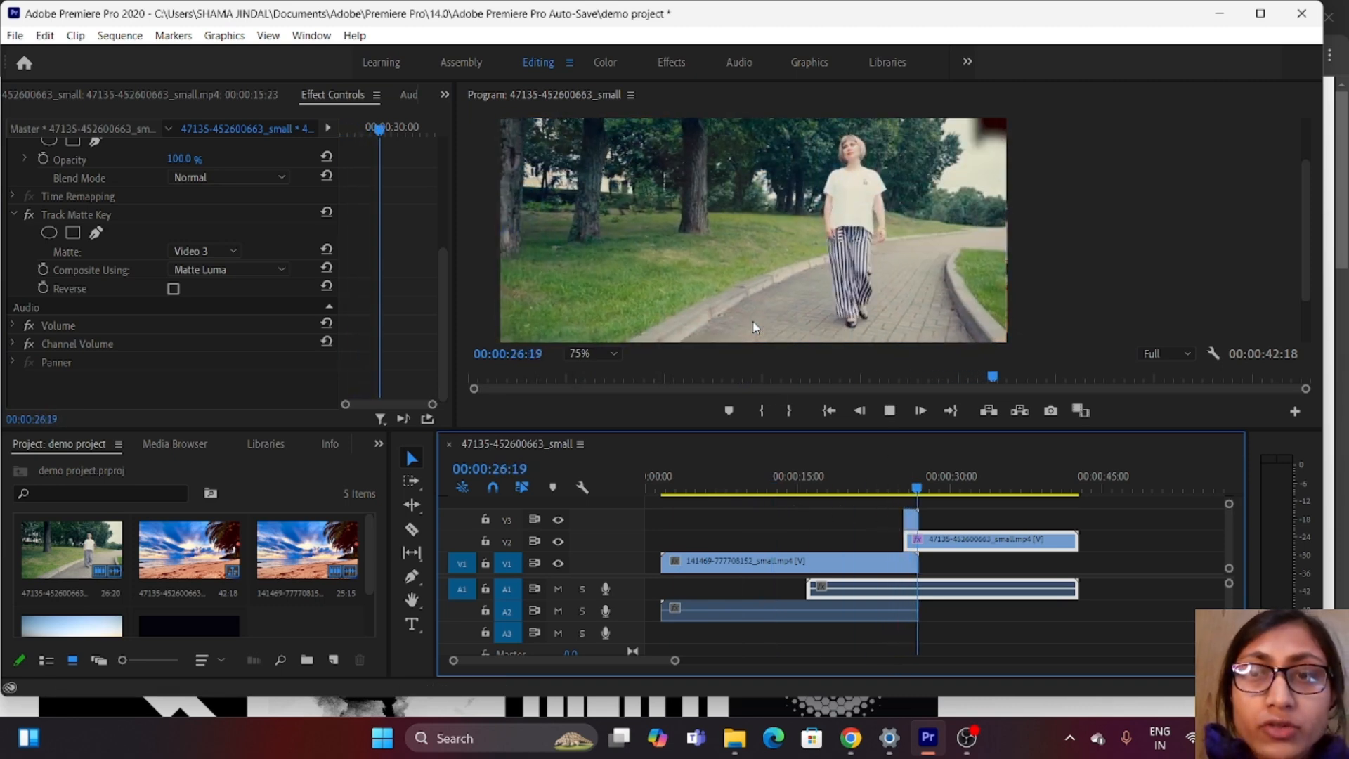
left_click(890, 413)
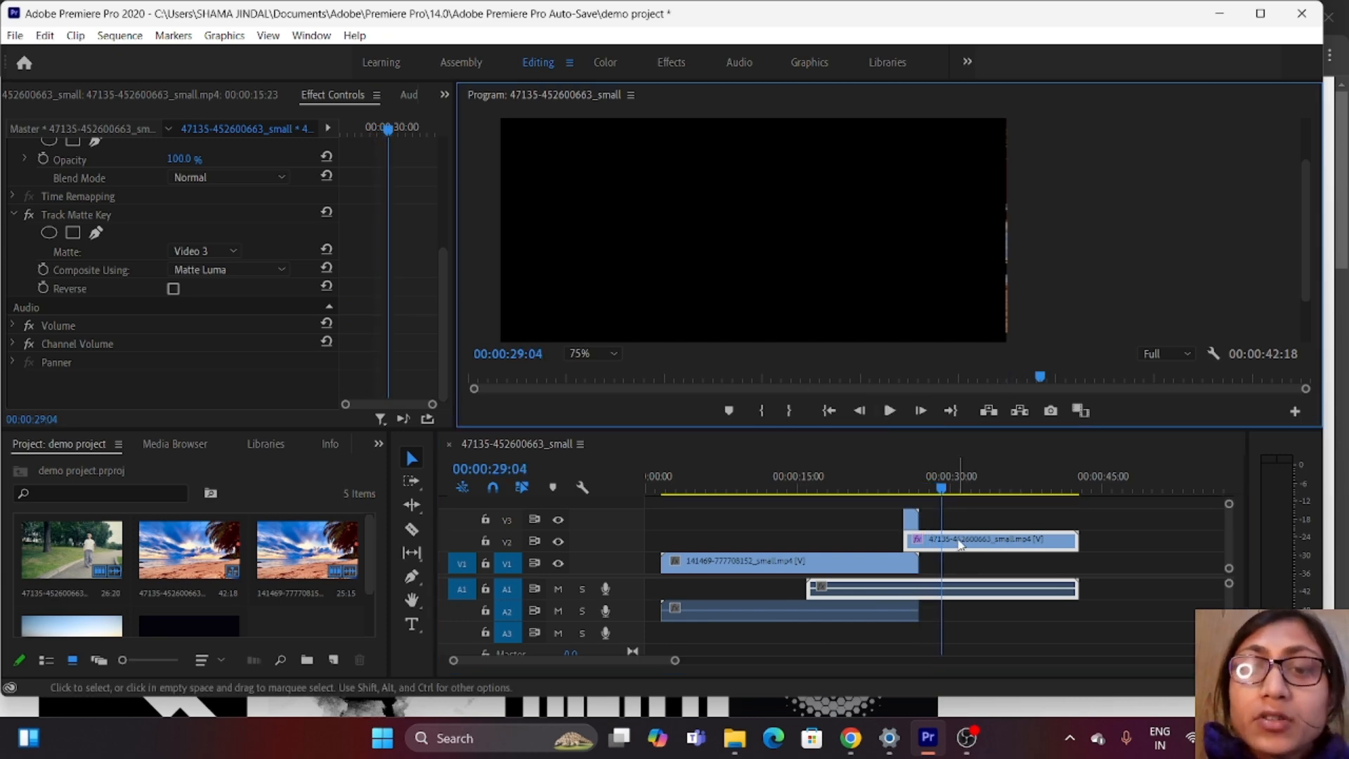
Step: Split the park clip on V2 with the Razor tool where the transition clip on V3 ends
left_click(413, 530)
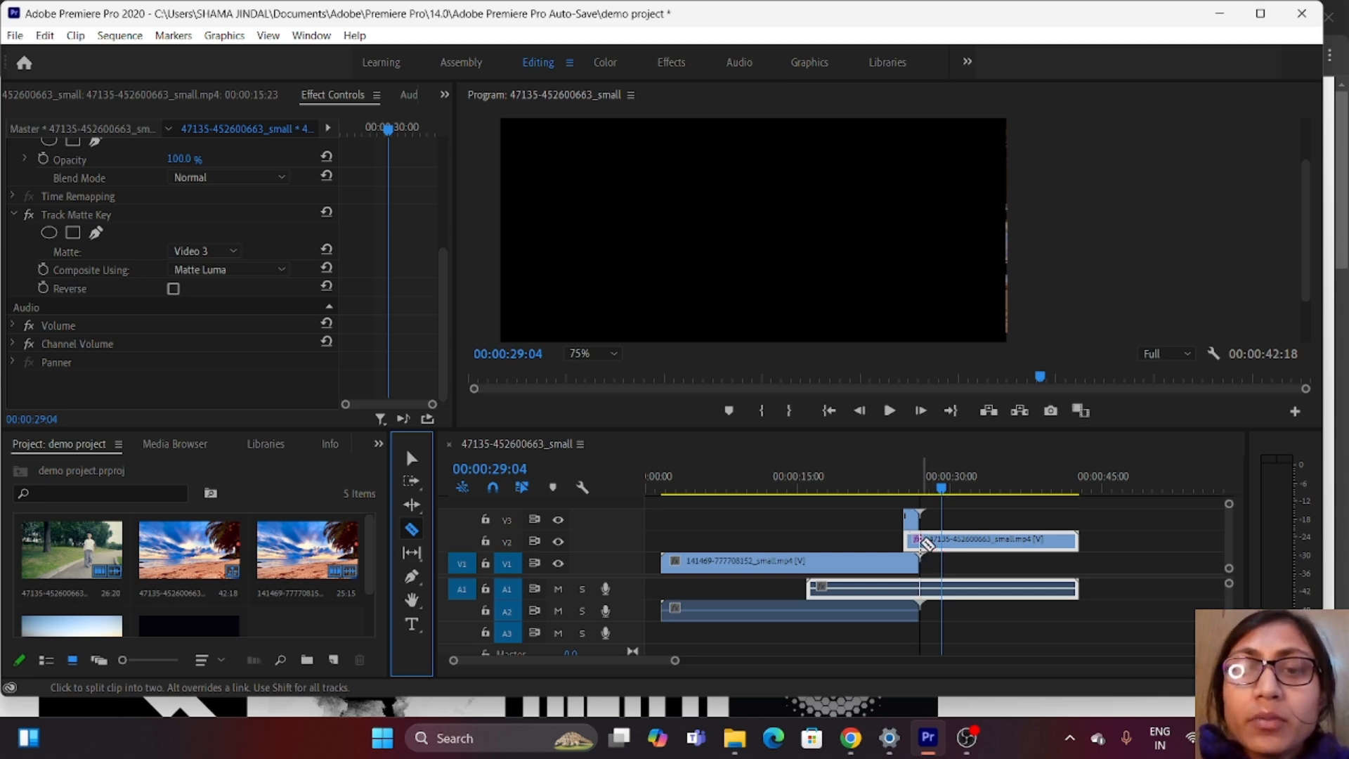
left_click(922, 539)
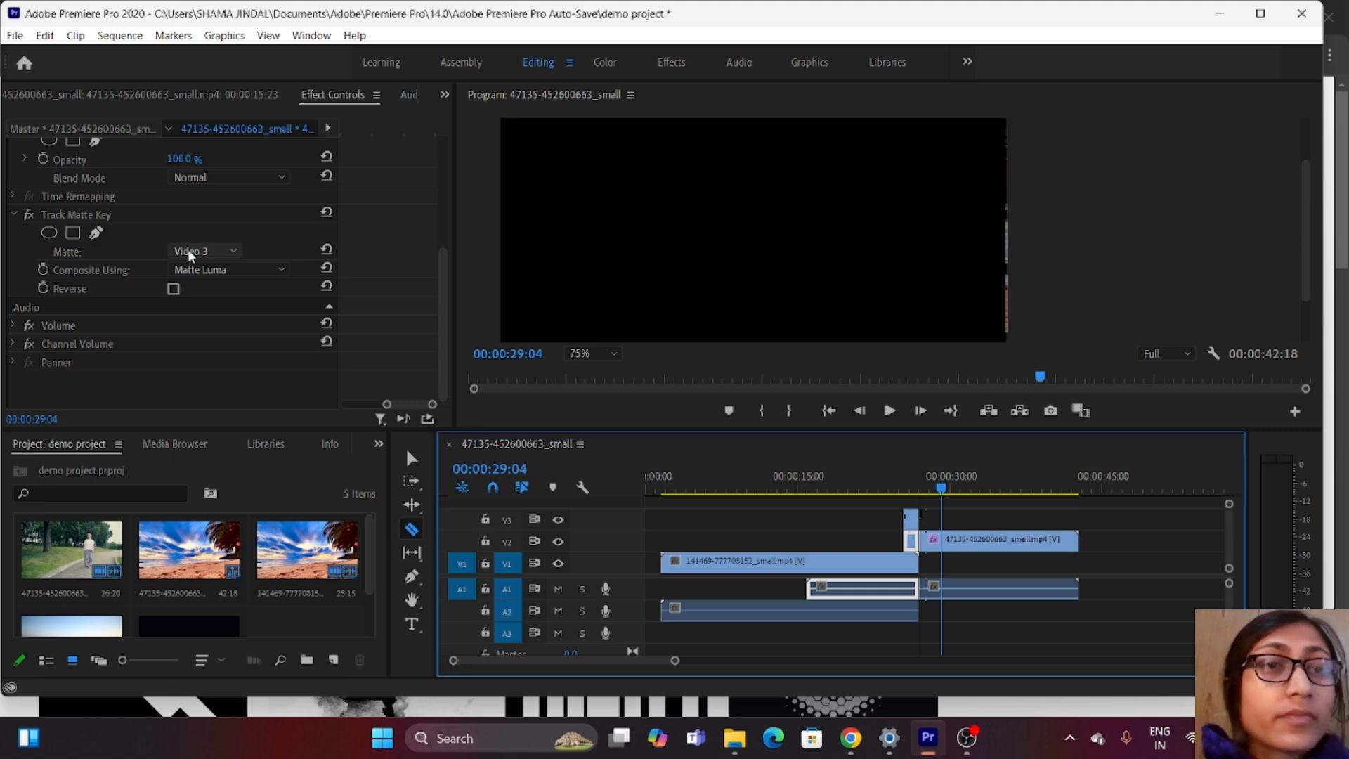
left_click(411, 458)
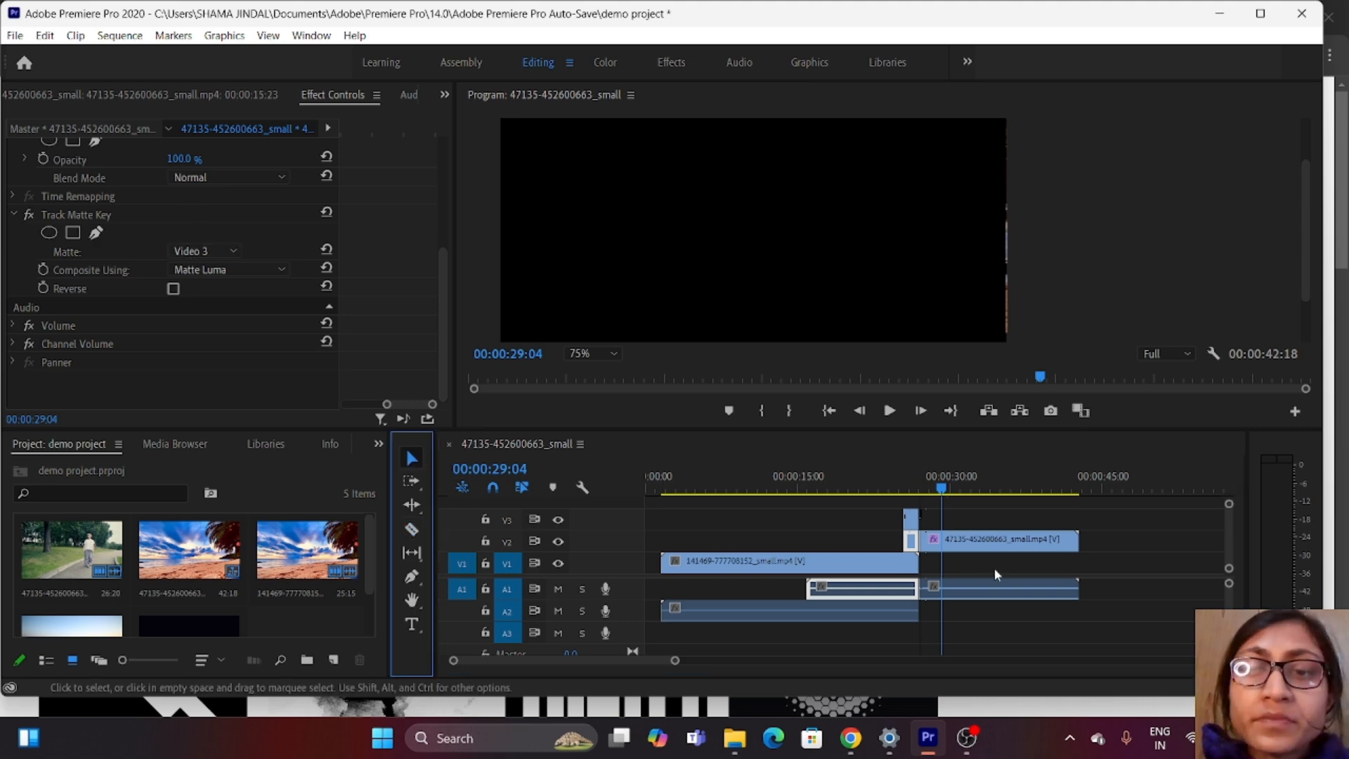
Step: Move the second part of the split park clip from V2 down to V1, right after the beach clip
left_click(993, 549)
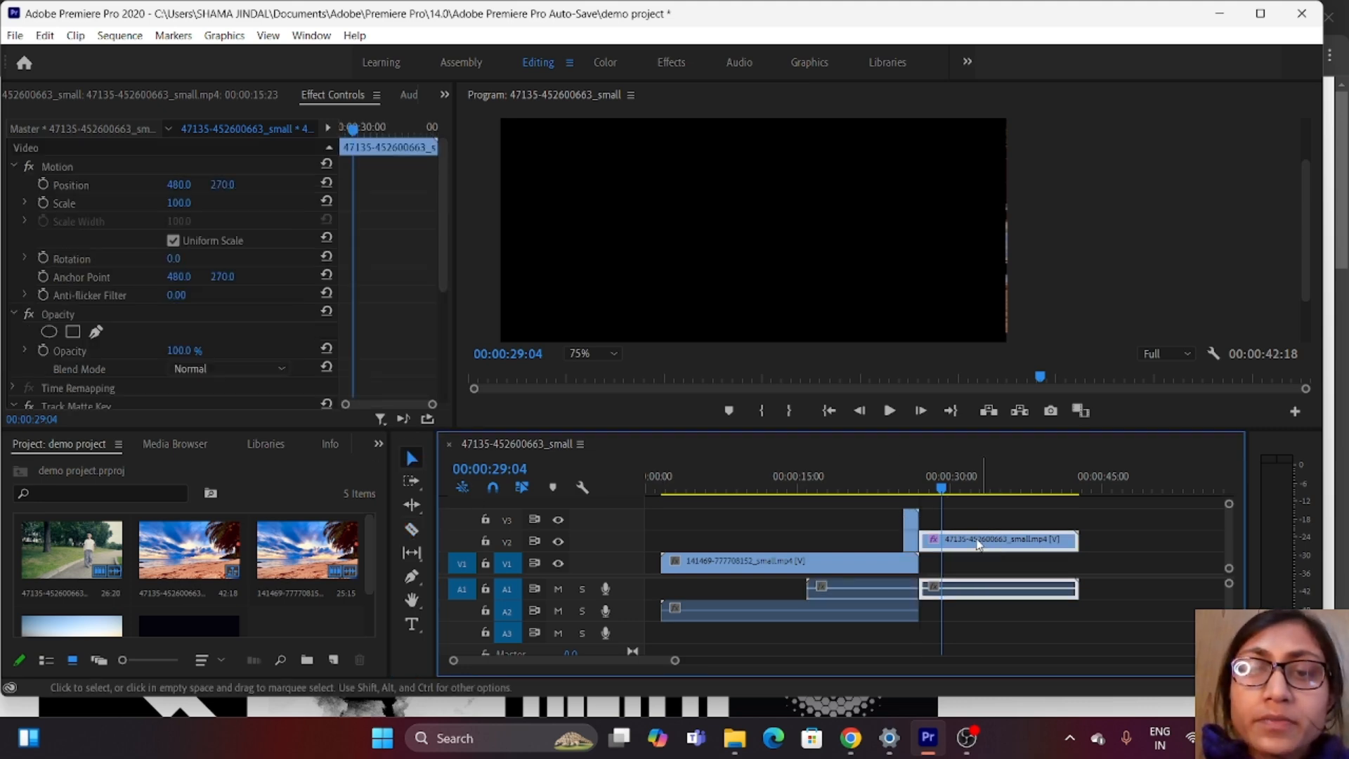
left_click(914, 538)
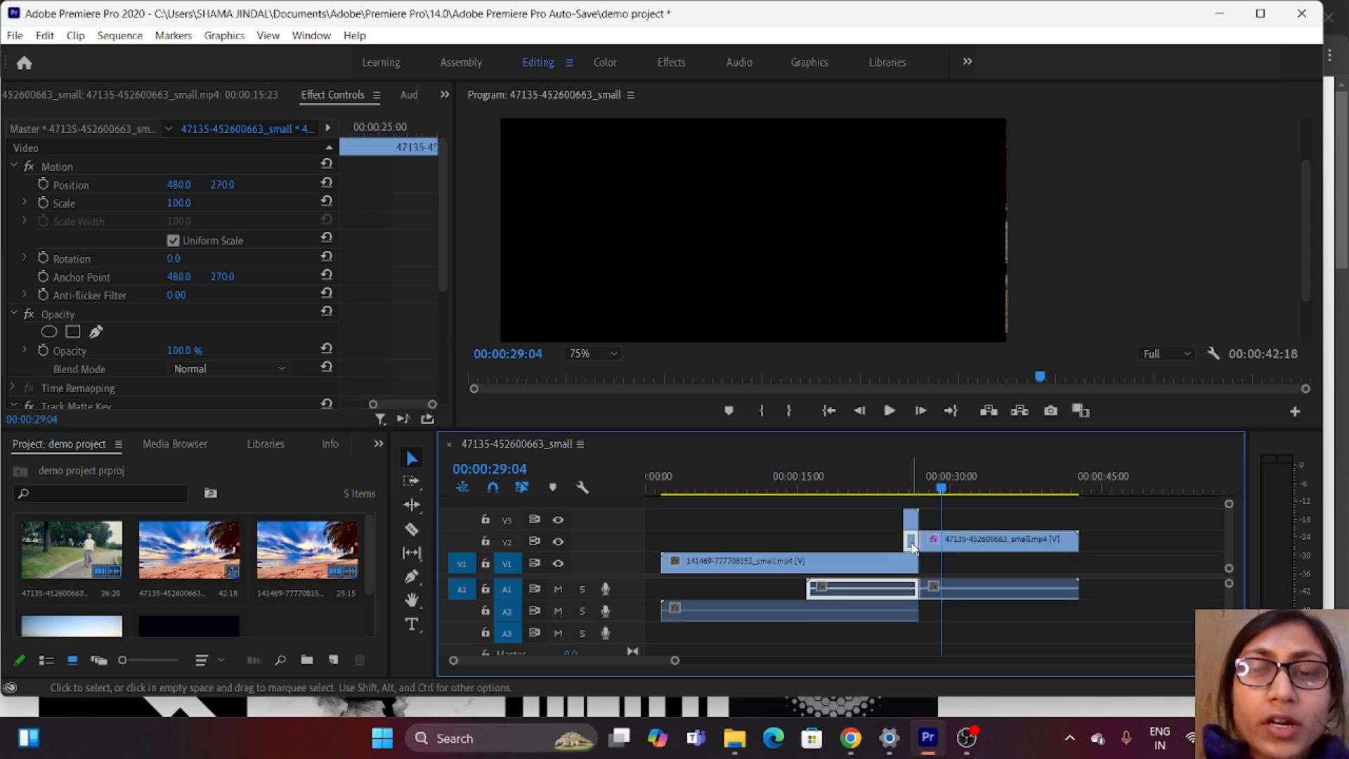
left_click_drag(962, 545, 967, 558)
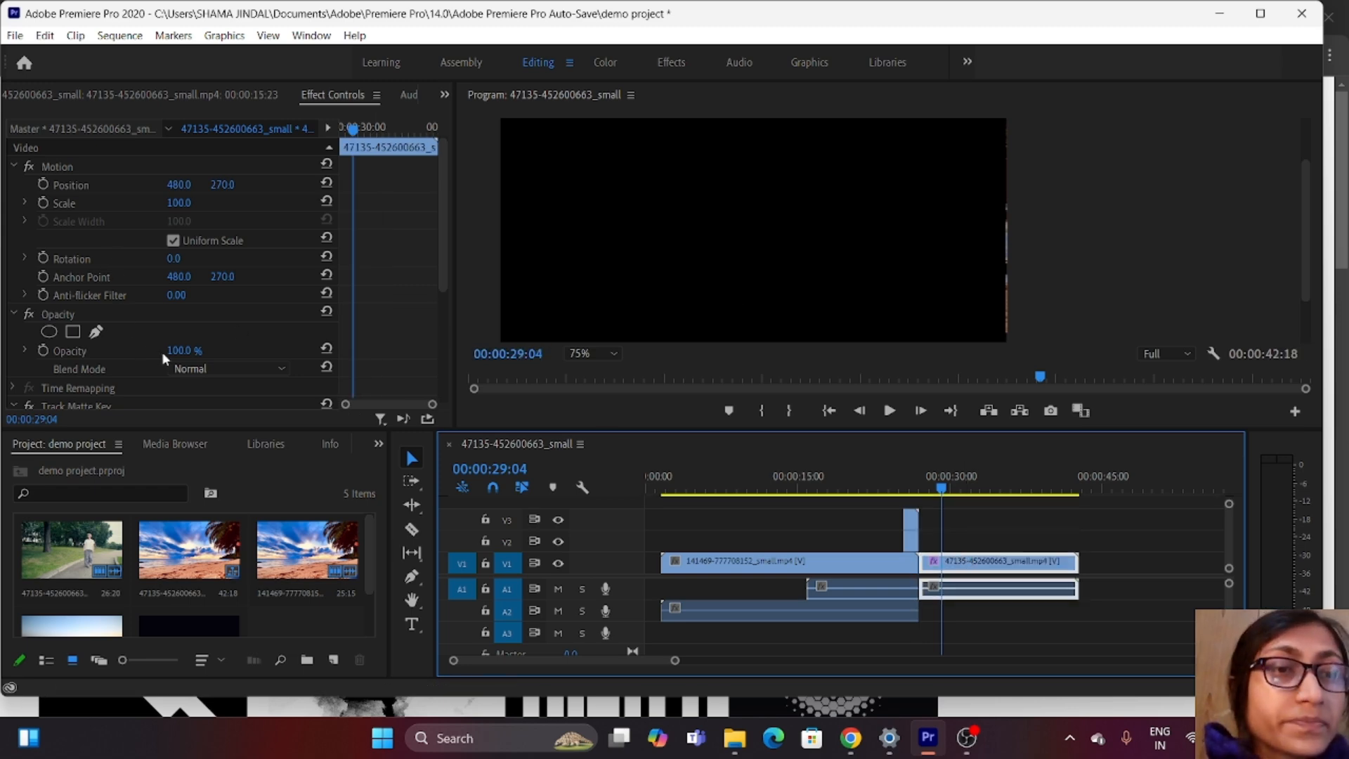
Step: Remove the Track Matte Key effect from the second part of the park clip on V1
scroll(167, 351, "down", 1)
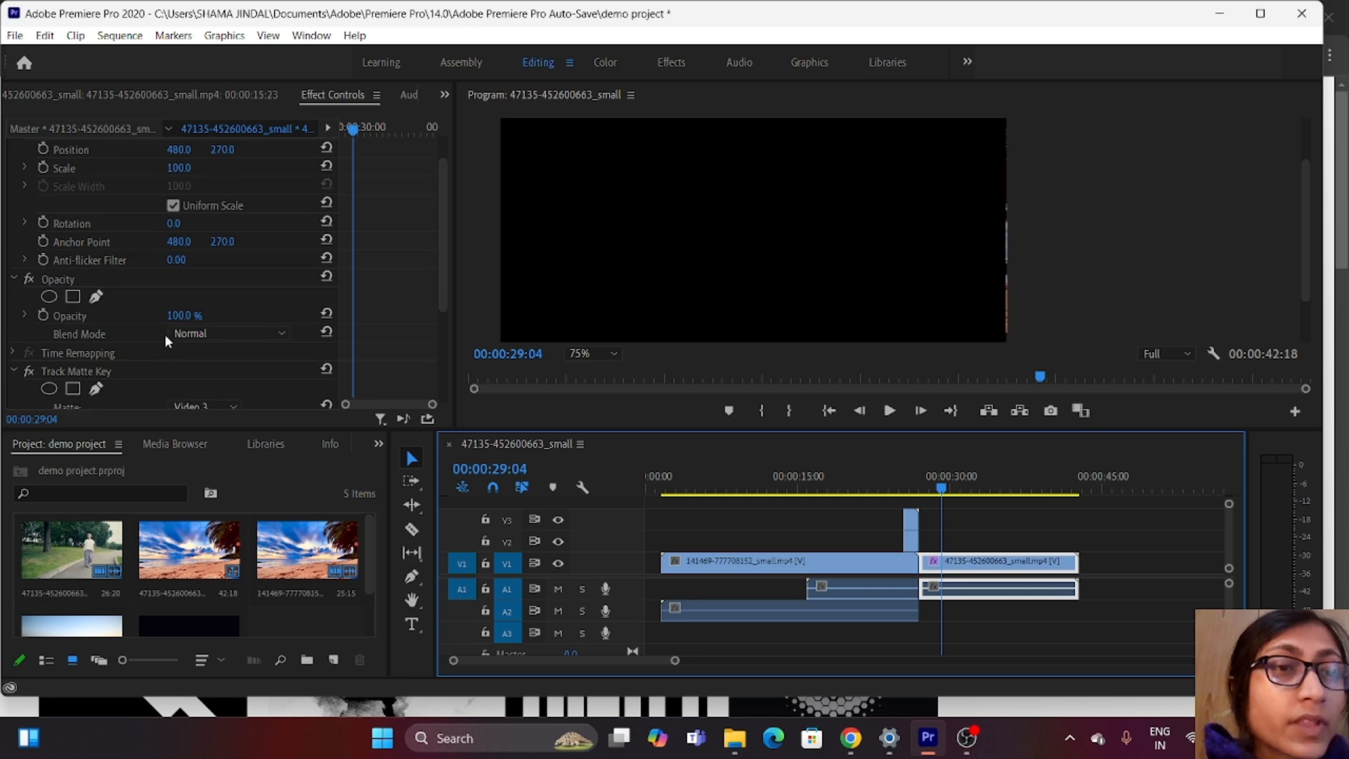
scroll(164, 335, "down", 1)
left_click(116, 355)
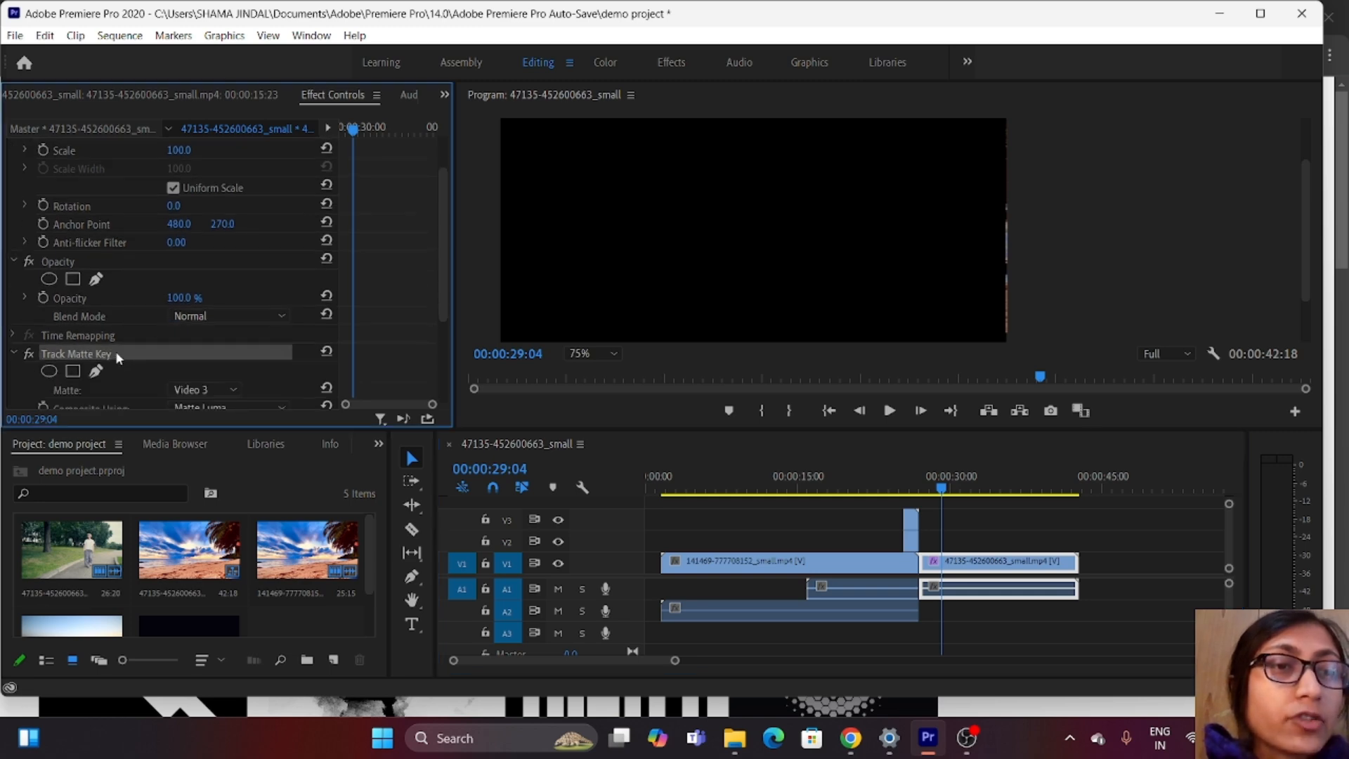
right_click(115, 351)
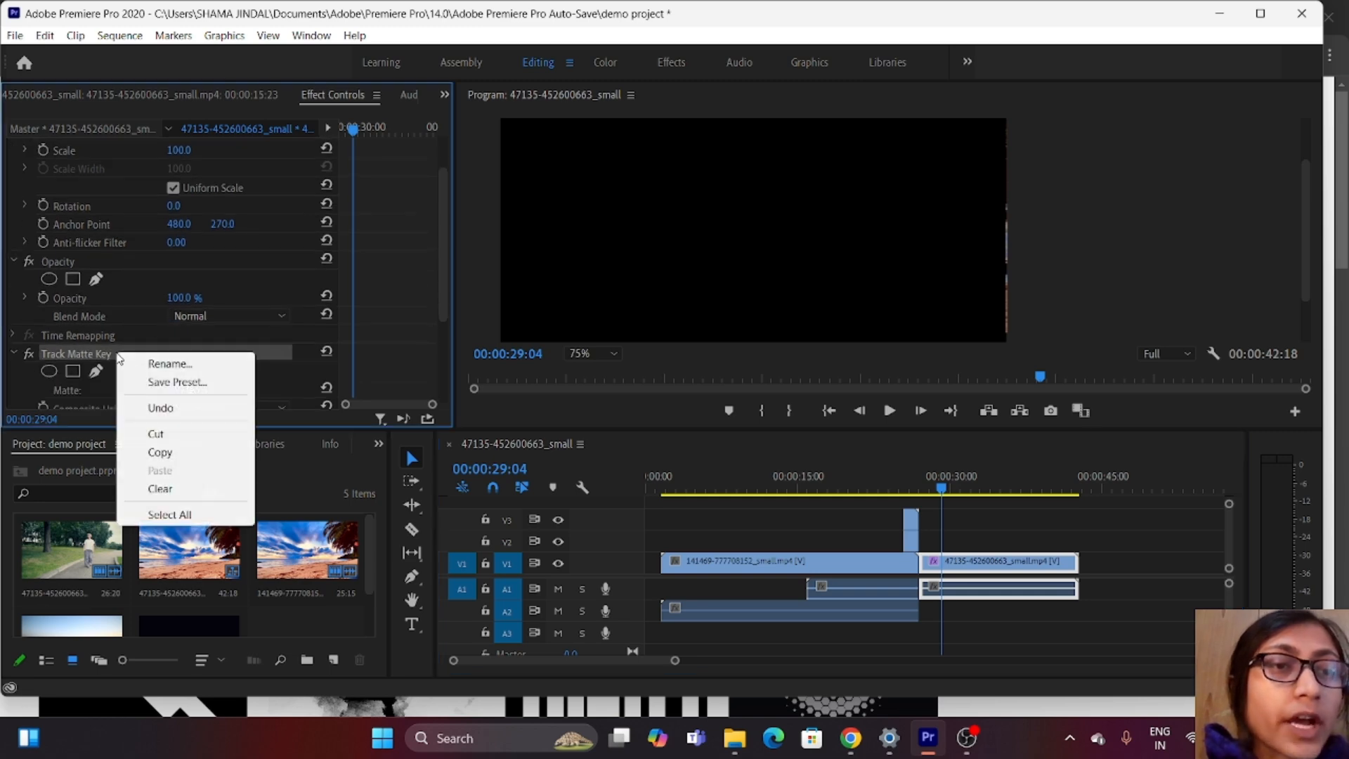
left_click(168, 489)
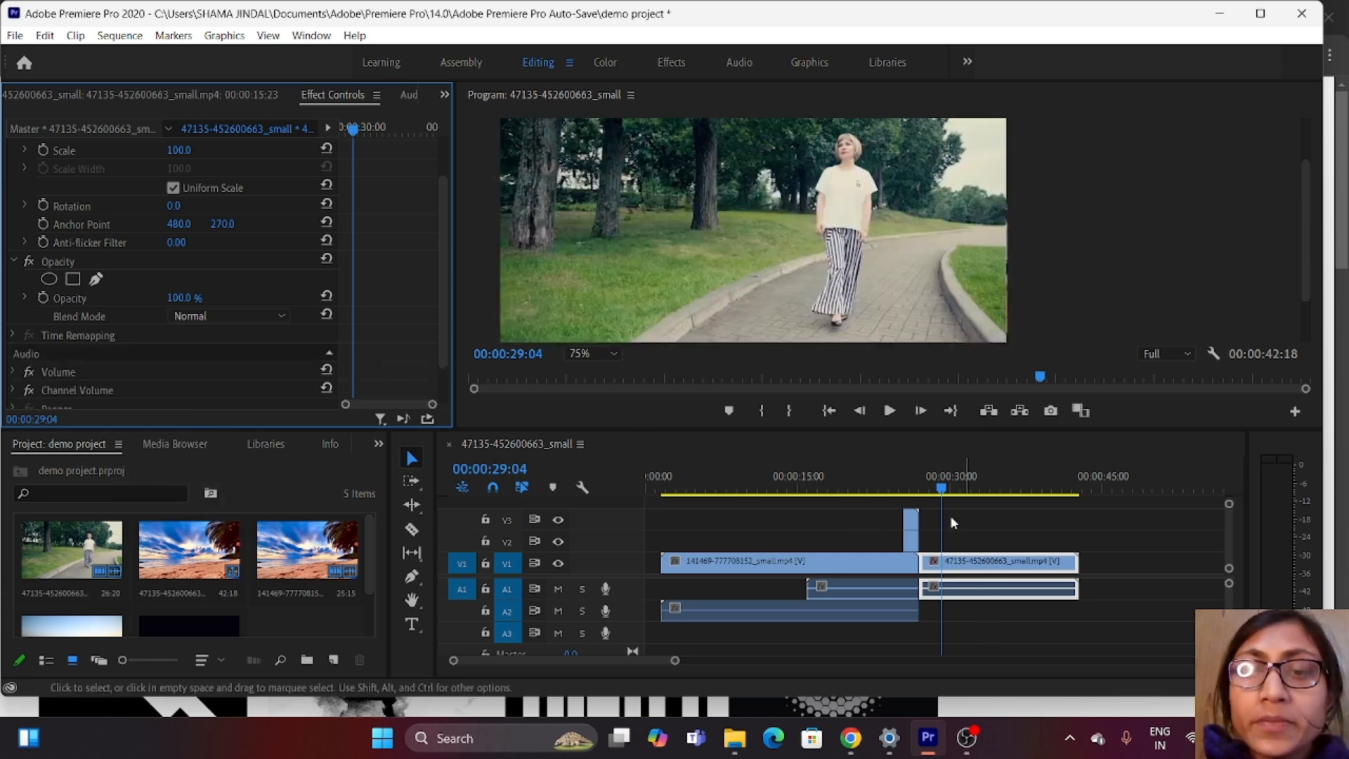
Step: Play back the finished beach-to-park transition, first from shortly before it and again from the start of the sequence
left_click_drag(941, 492, 884, 493)
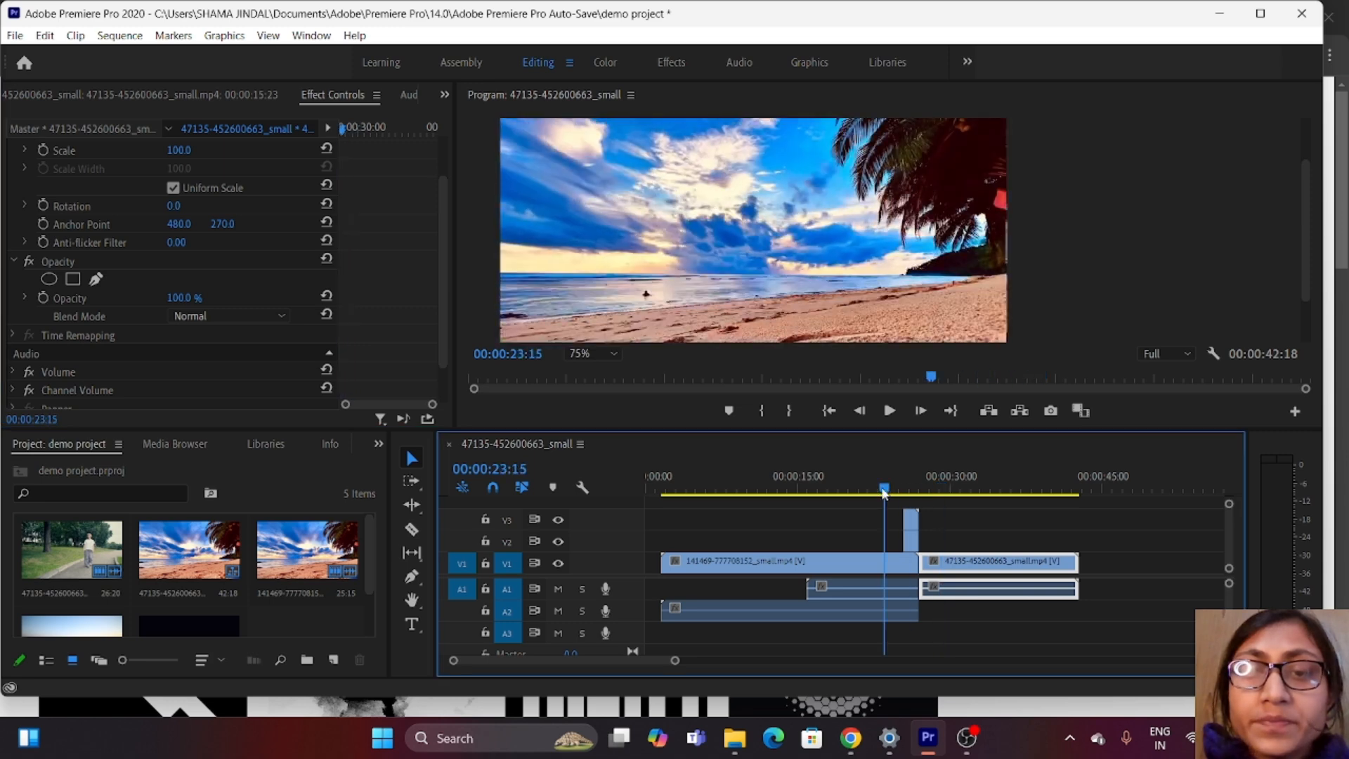
key("space")
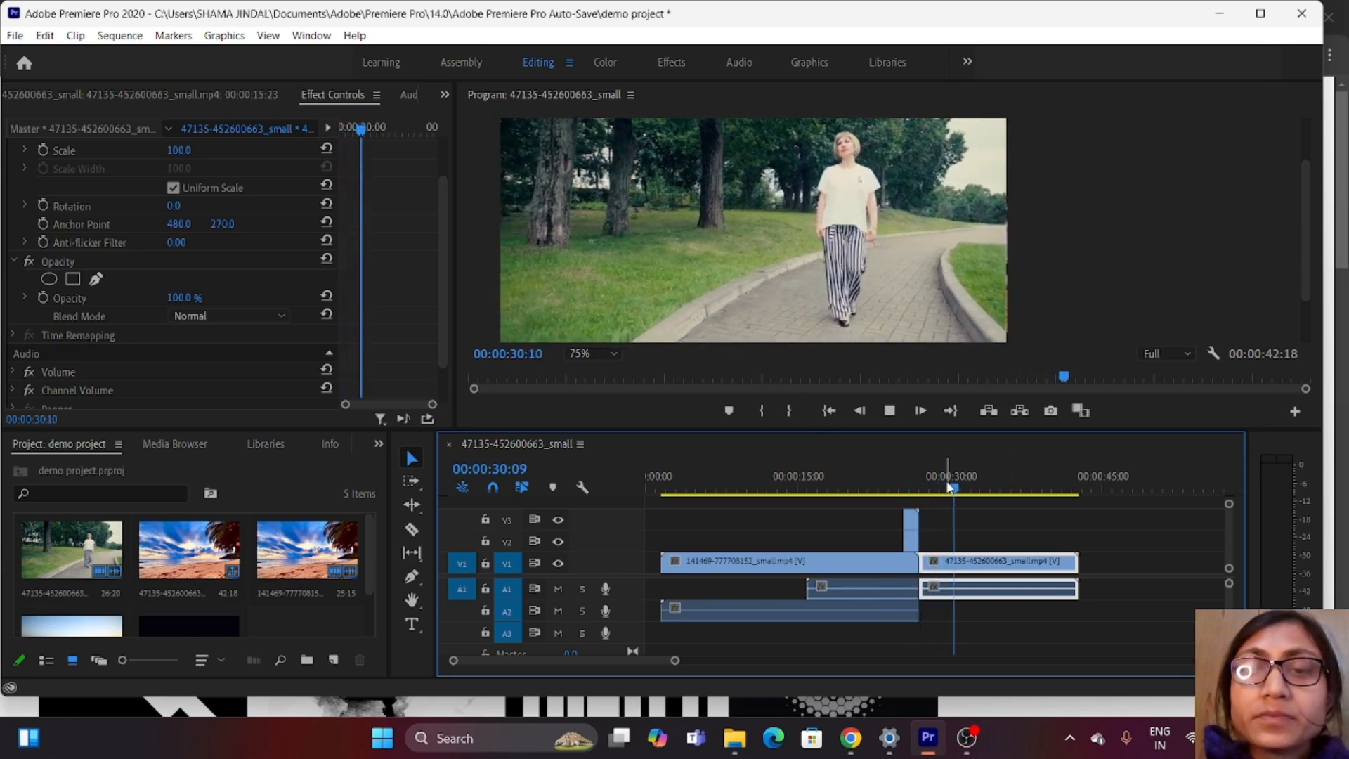
left_click(781, 486)
left_click_drag(781, 486, 666, 489)
key("space")
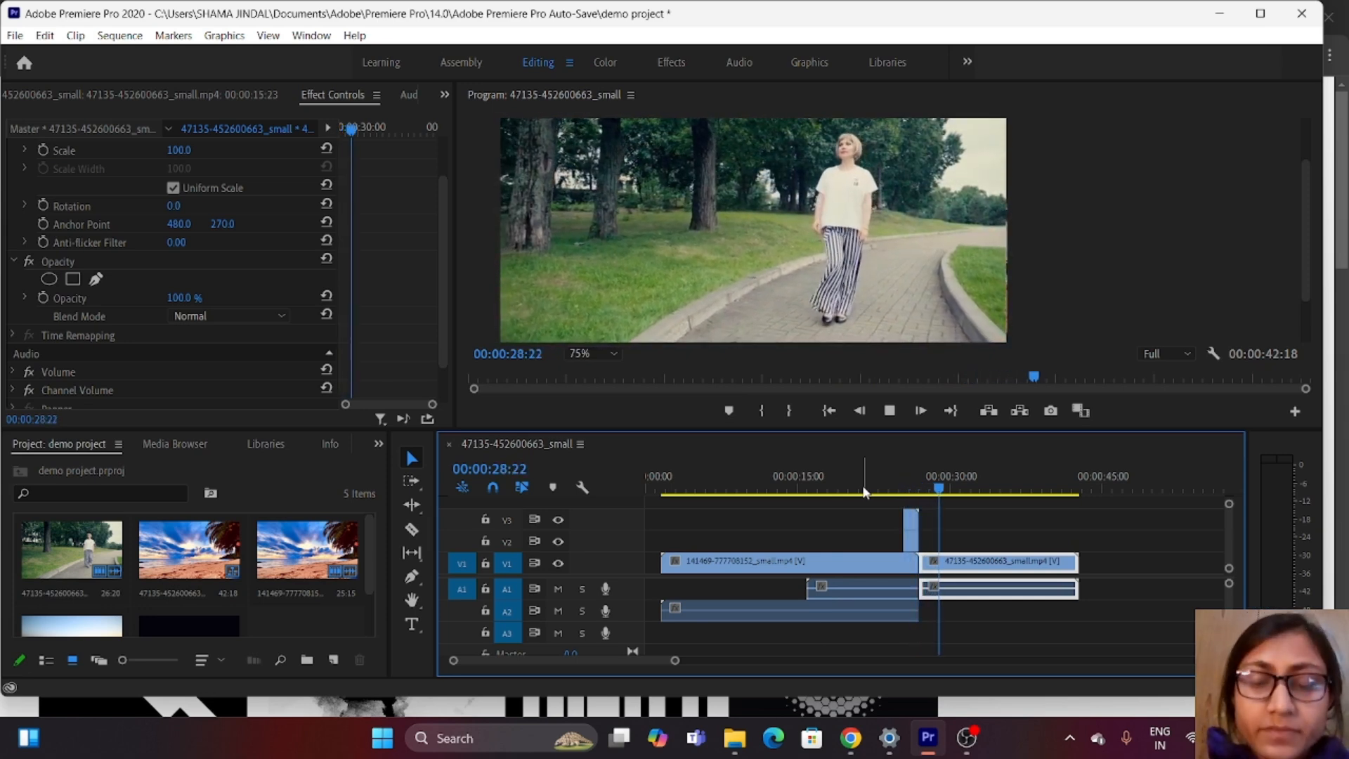
key("space")
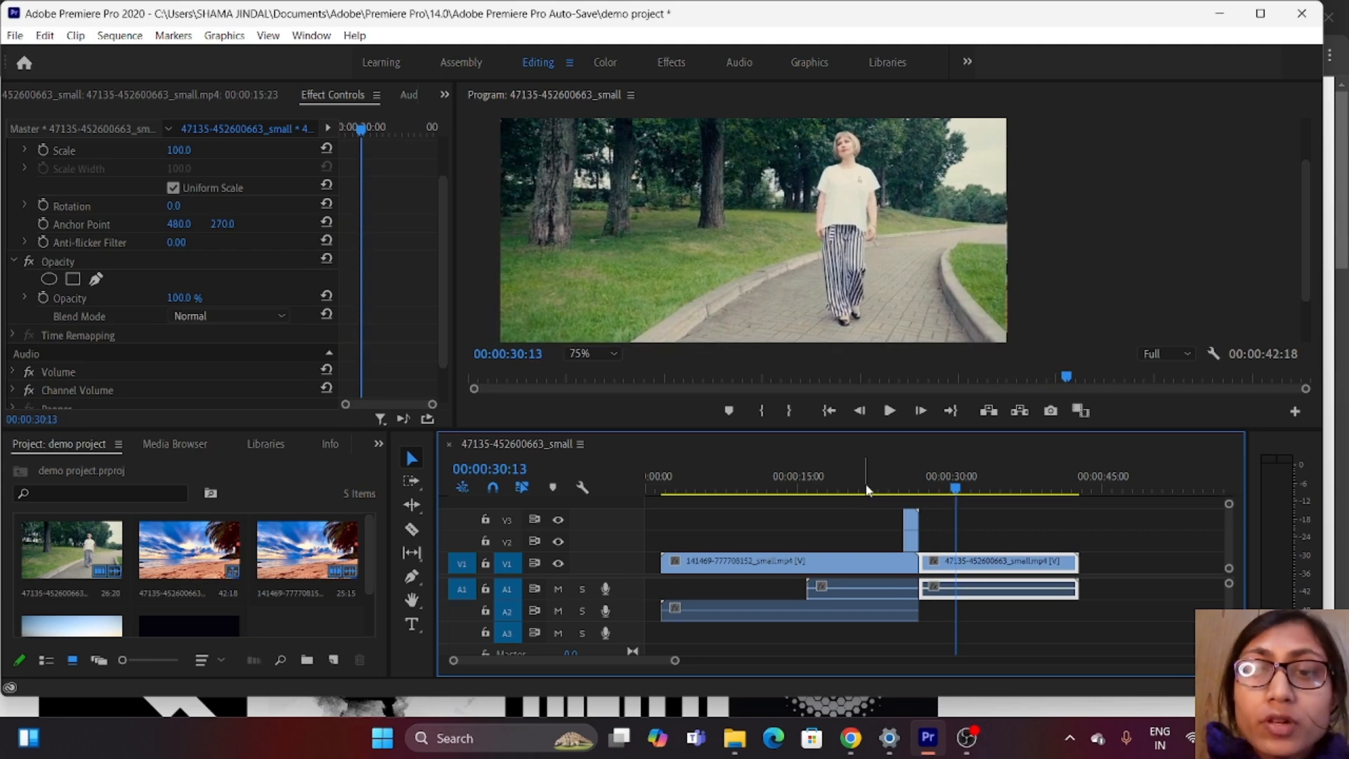
scroll(242, 576, "down", 1)
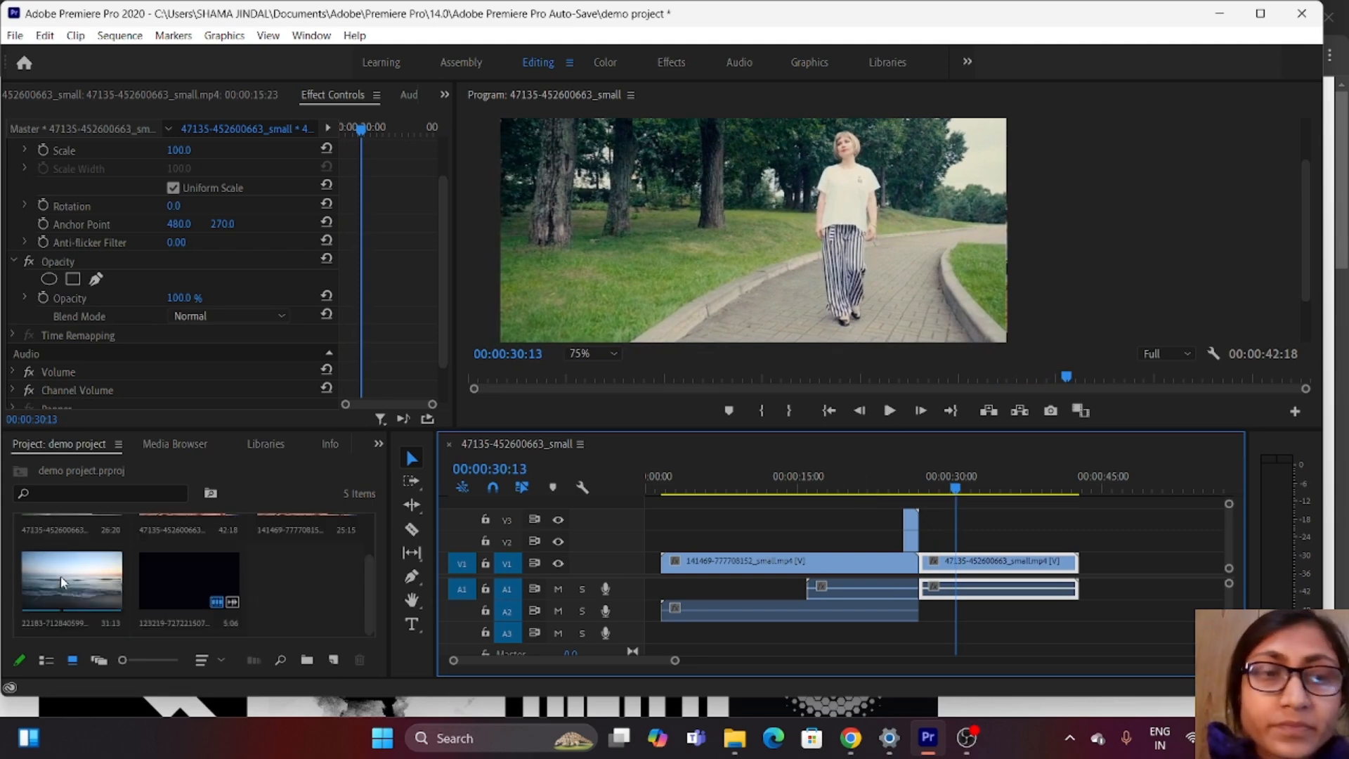
left_click_drag(62, 582, 1088, 579)
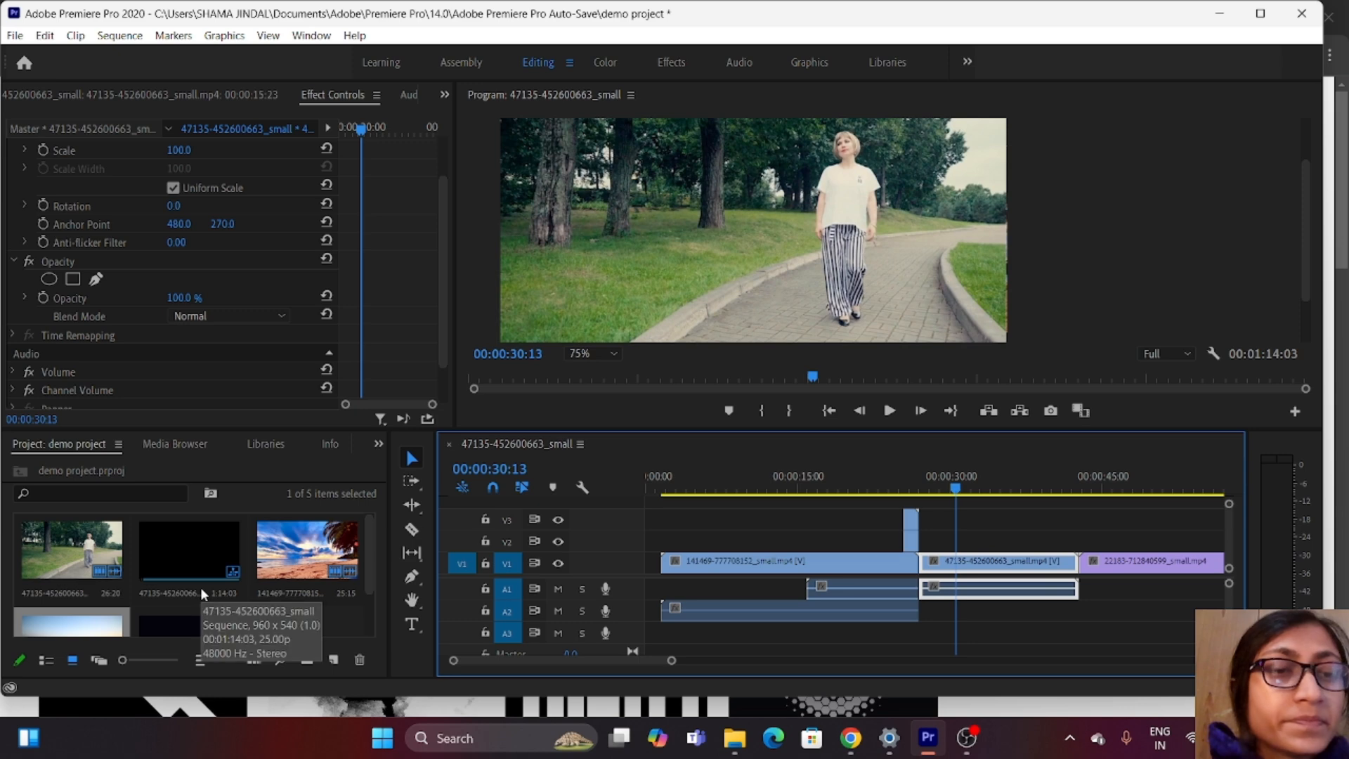
left_click(199, 583)
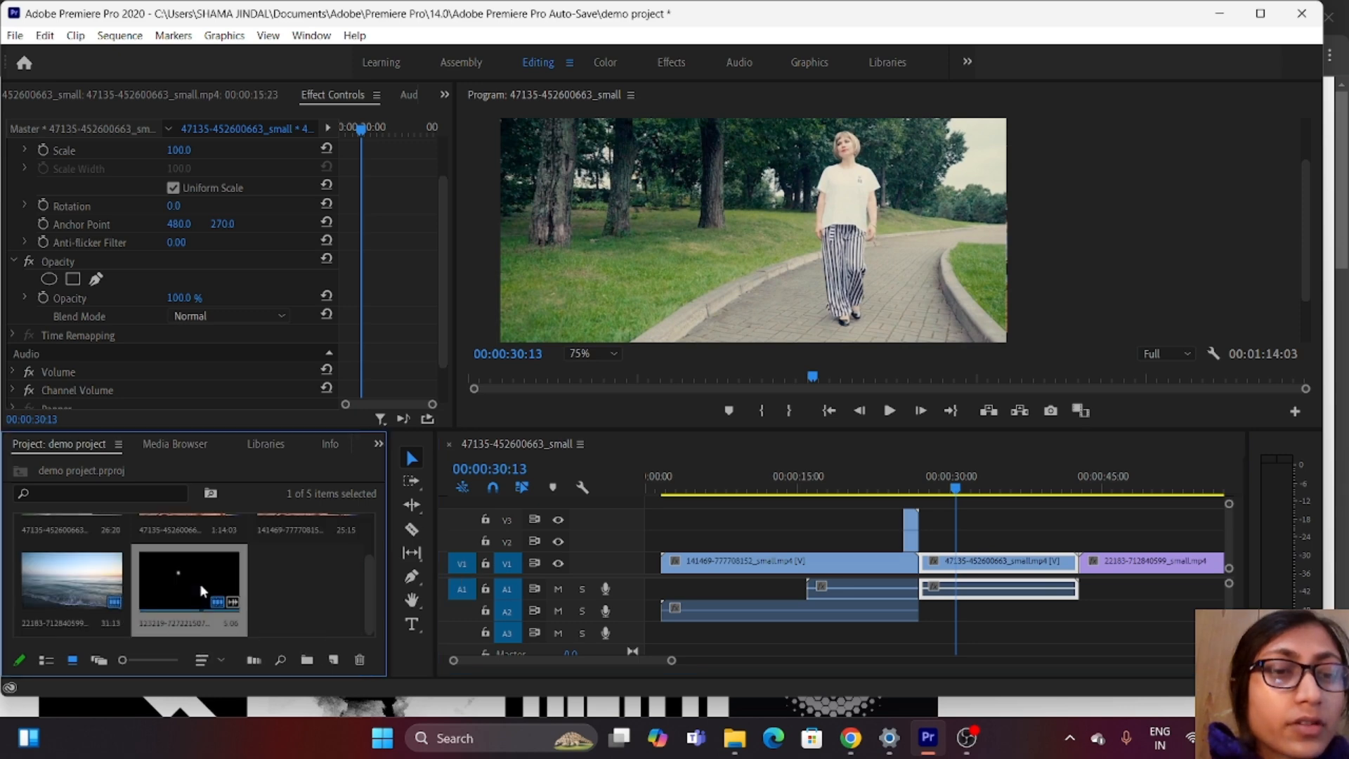
double_click(200, 583)
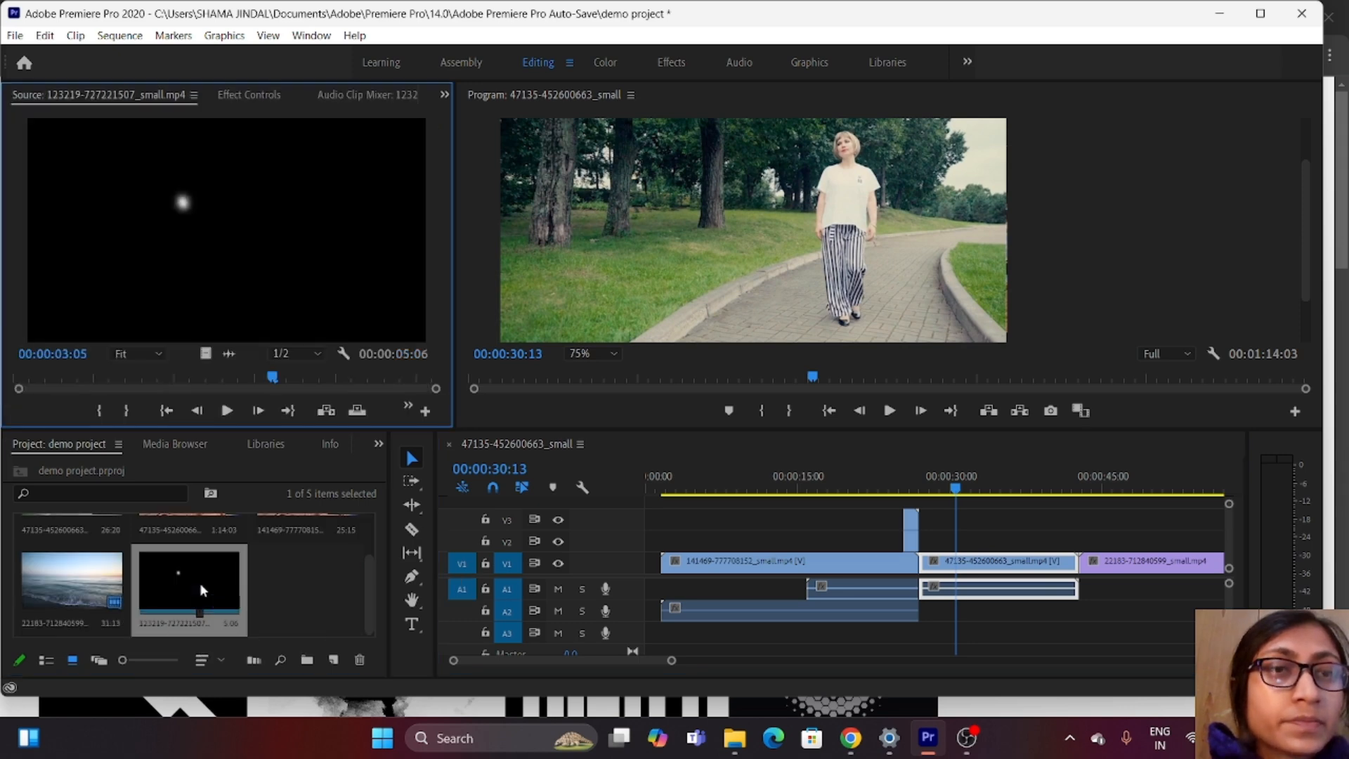
left_click_drag(200, 583, 820, 531)
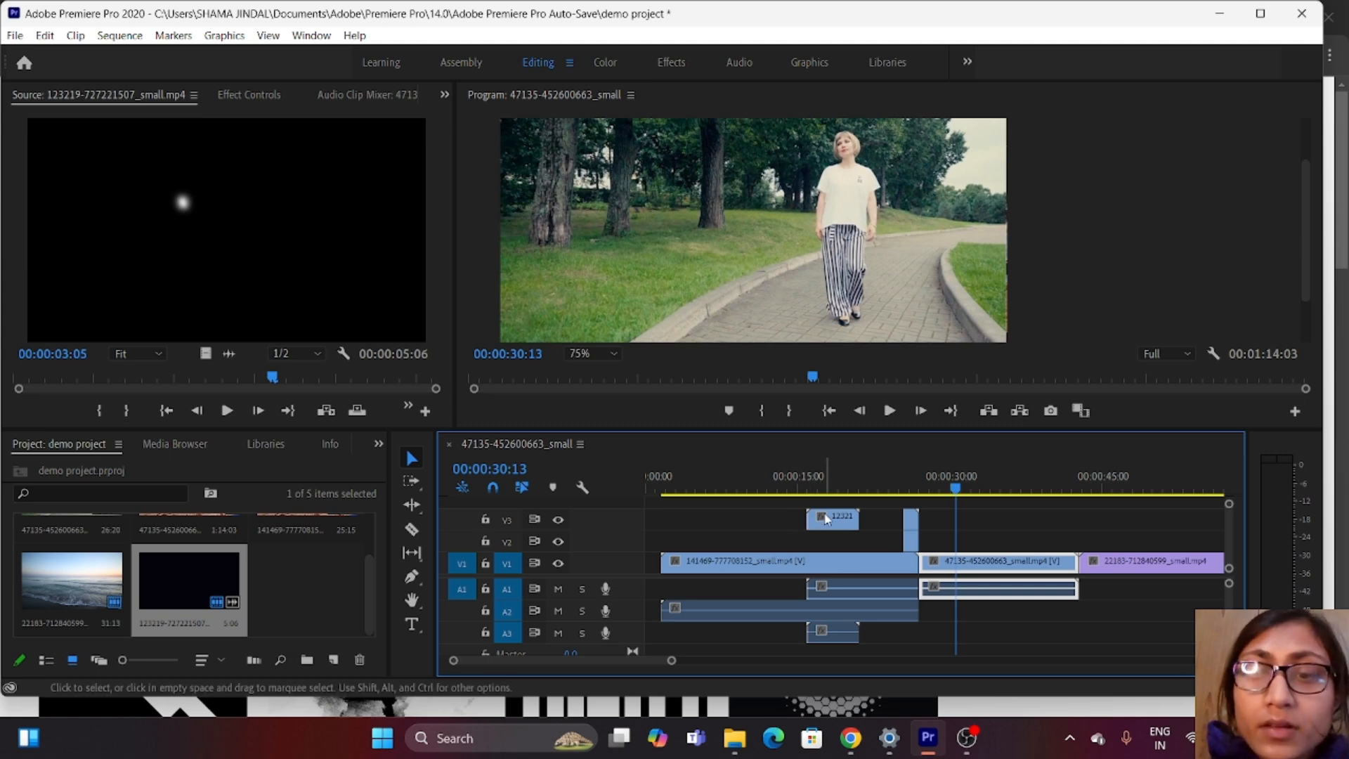
left_click_drag(826, 518, 1097, 518)
Step: Play the second transition clip from its start and advance through the frames to the point where it turns completely white
left_click_drag(955, 488, 1081, 502)
key("space")
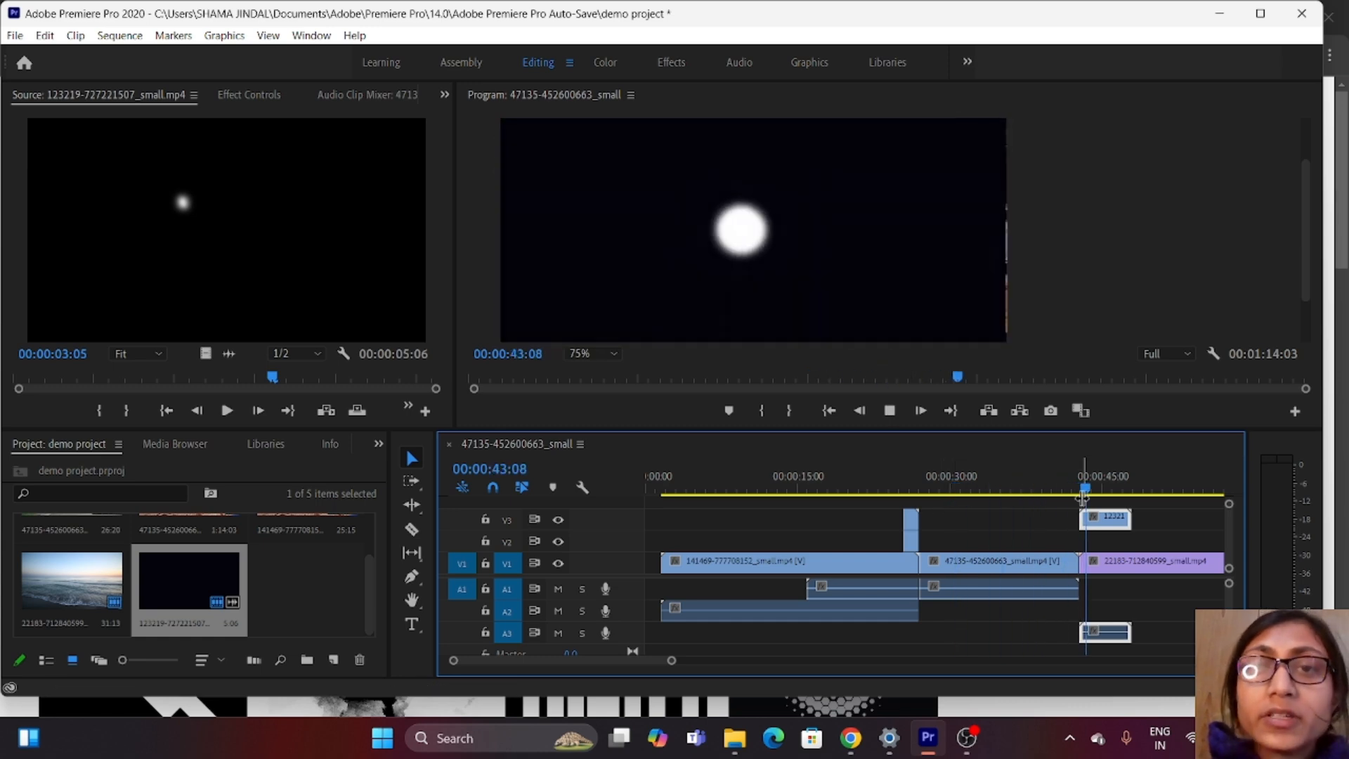
key("space")
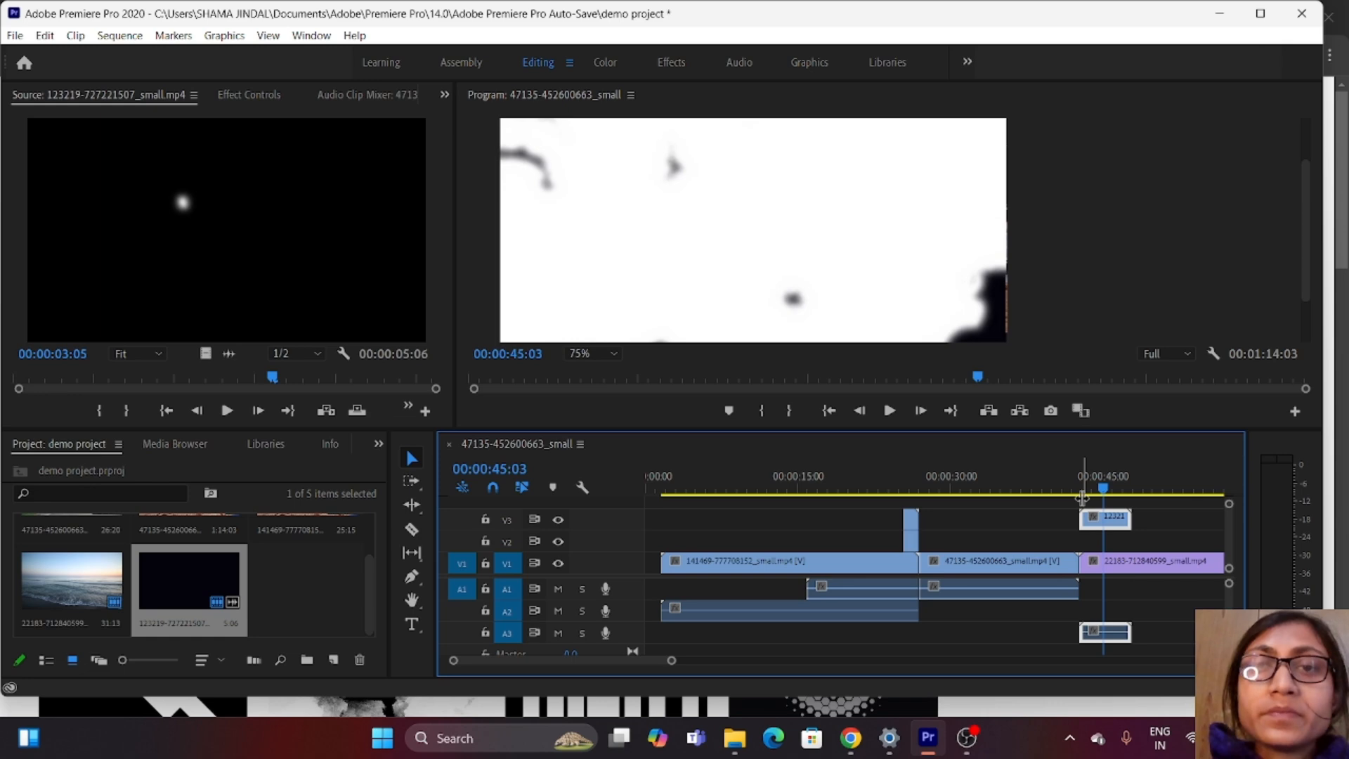
key("Right")
key("Right")
key("Right")
key("Right")
key("Right")
key("Right")
key("Right")
key("Right")
key("Right")
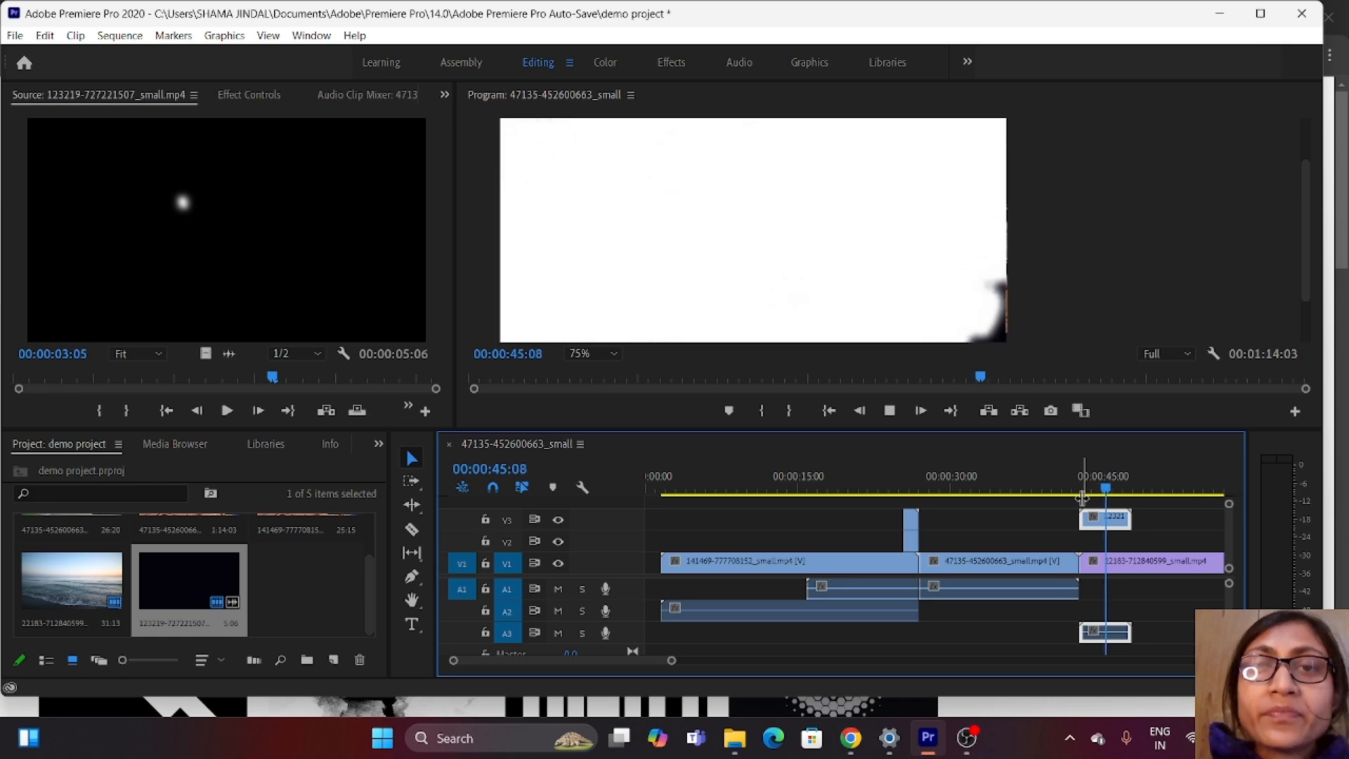
key("Right")
key("Right")
key("Right")
key("Right")
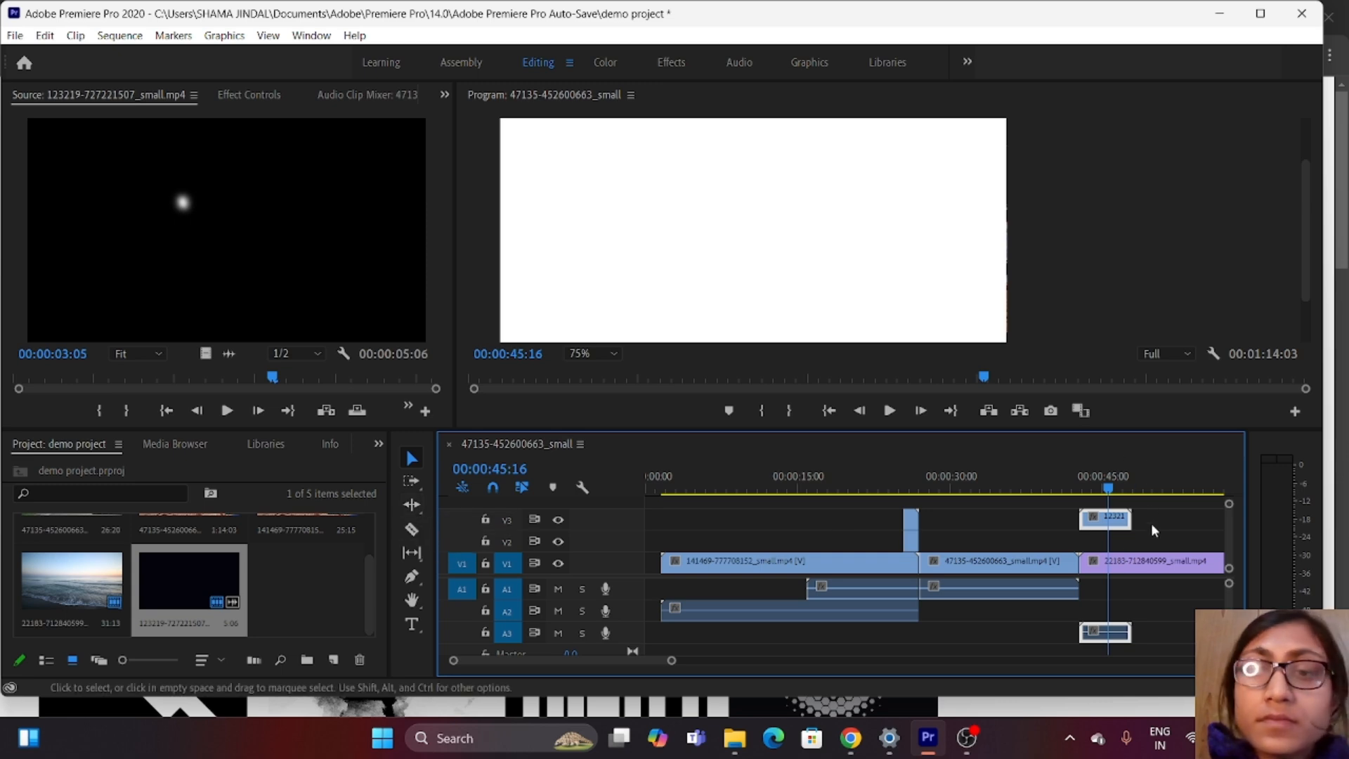
Step: Replay the second transition clip and trim its end on V3 to the fully white frame at 00:00:45:16
left_click_drag(1108, 492, 1078, 497)
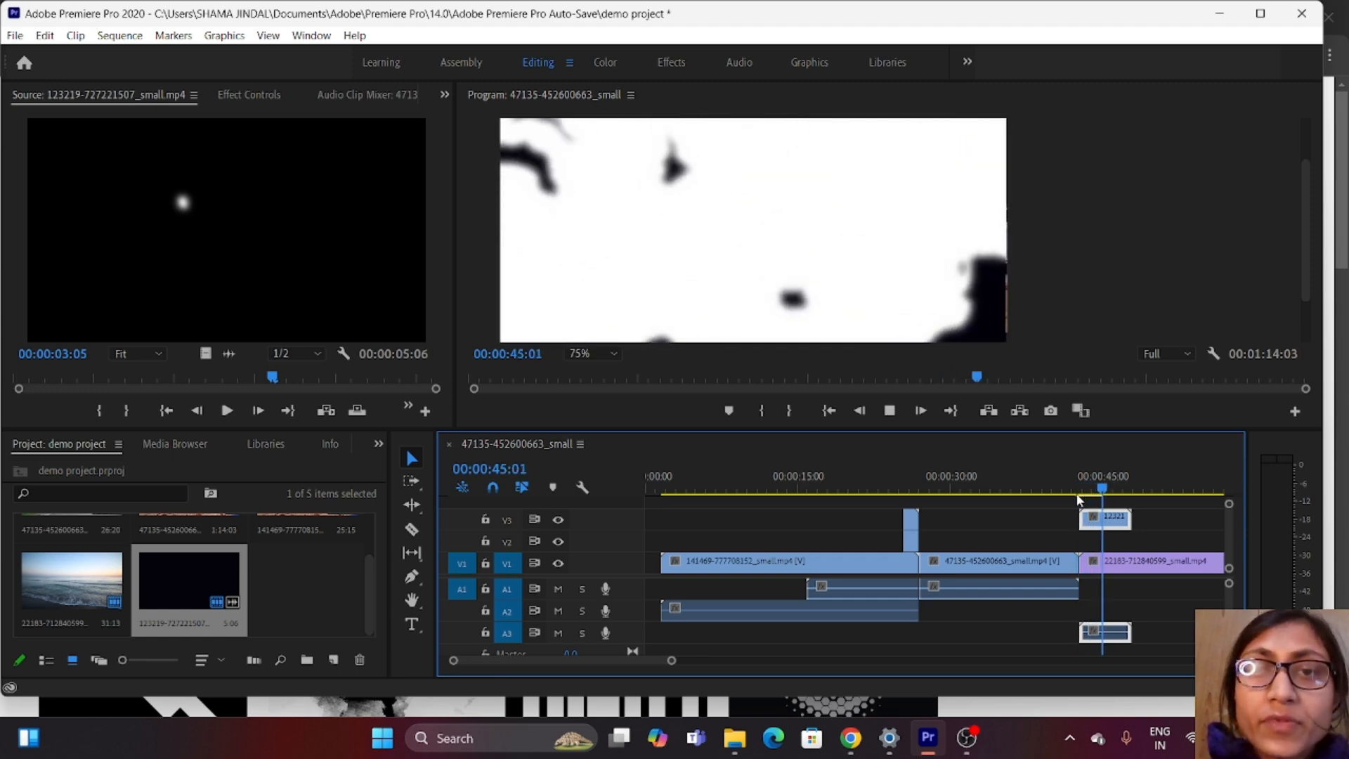
key("space")
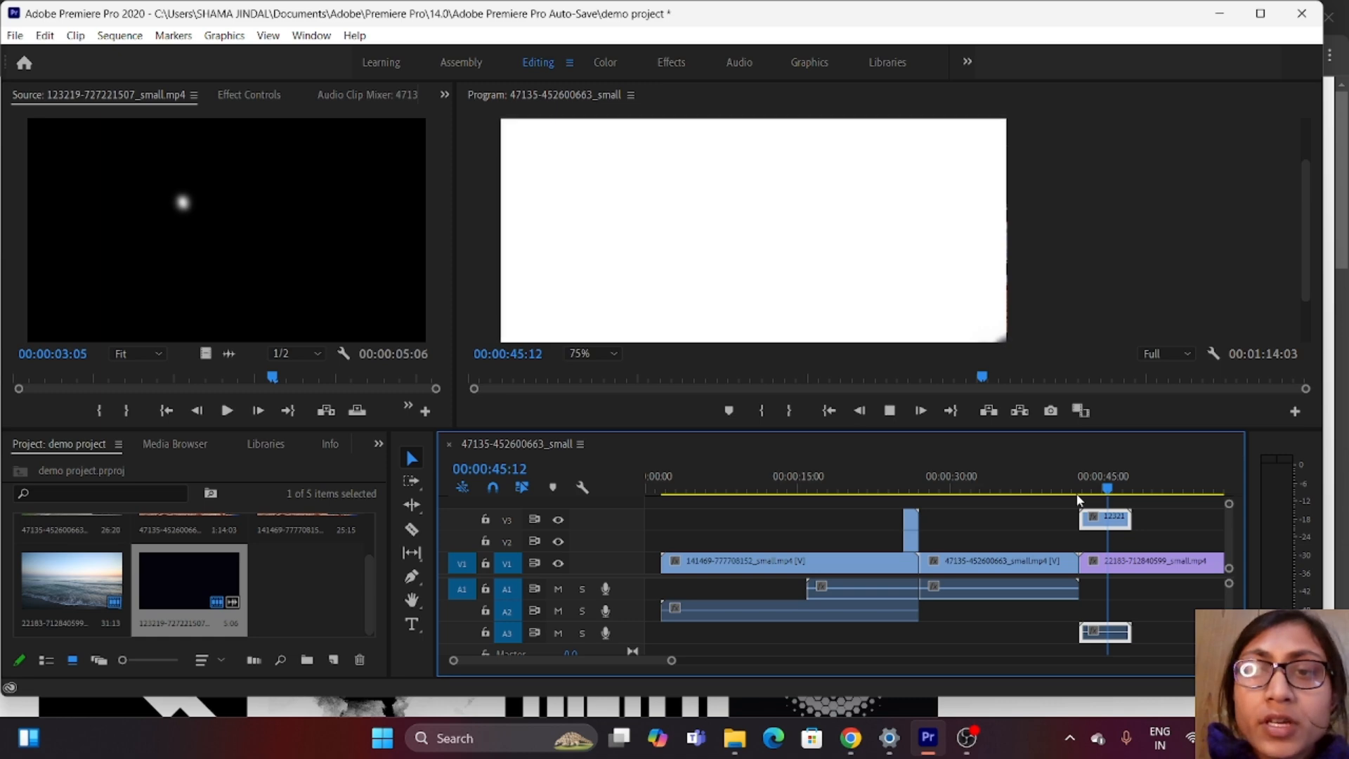
key("space")
key("space")
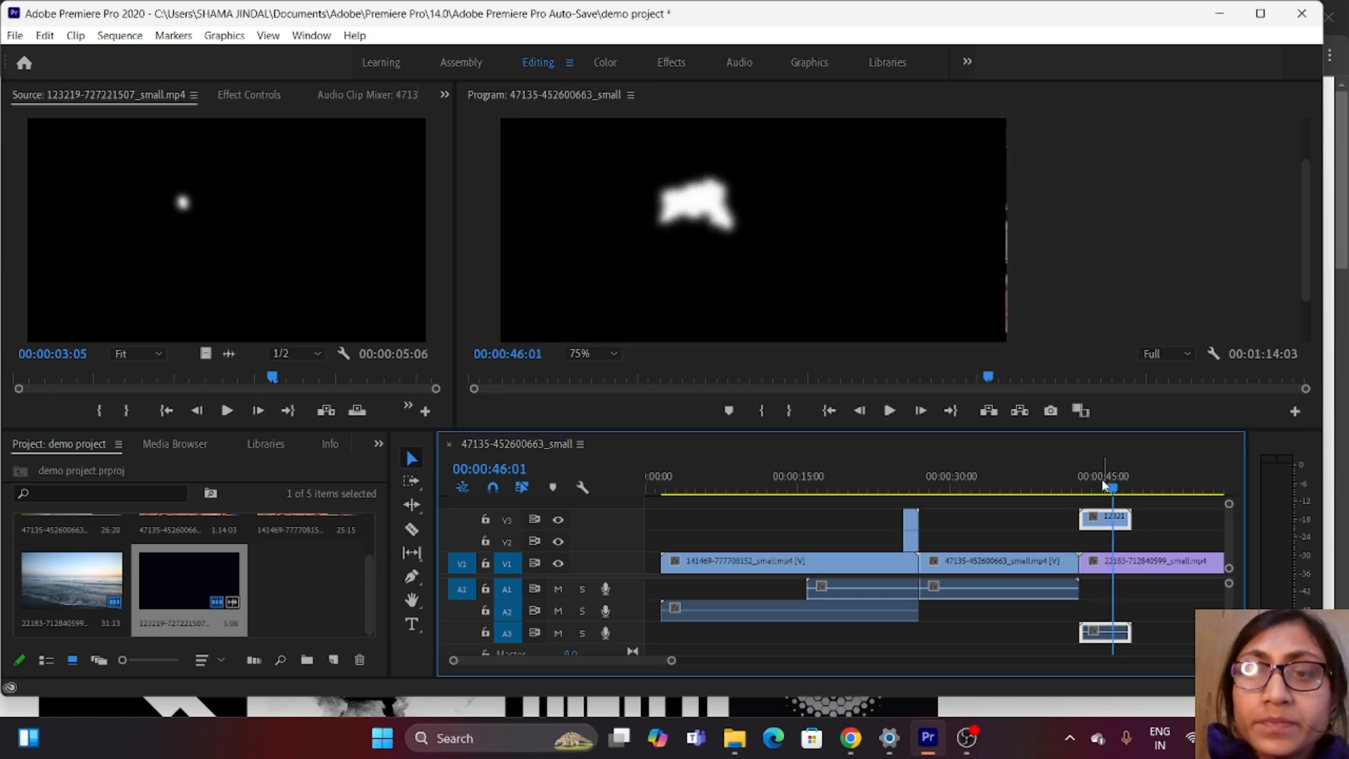
left_click_drag(1116, 490, 1111, 490)
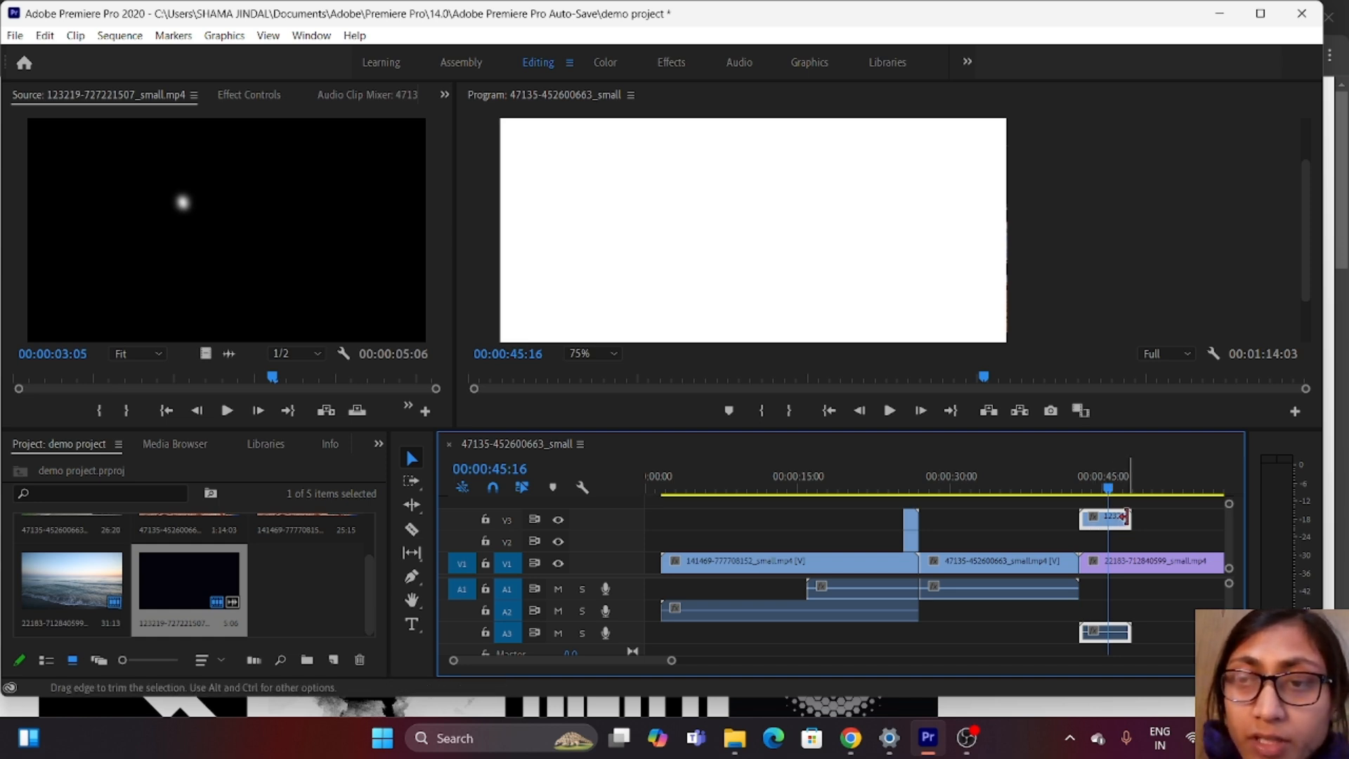
left_click_drag(1127, 518, 1107, 518)
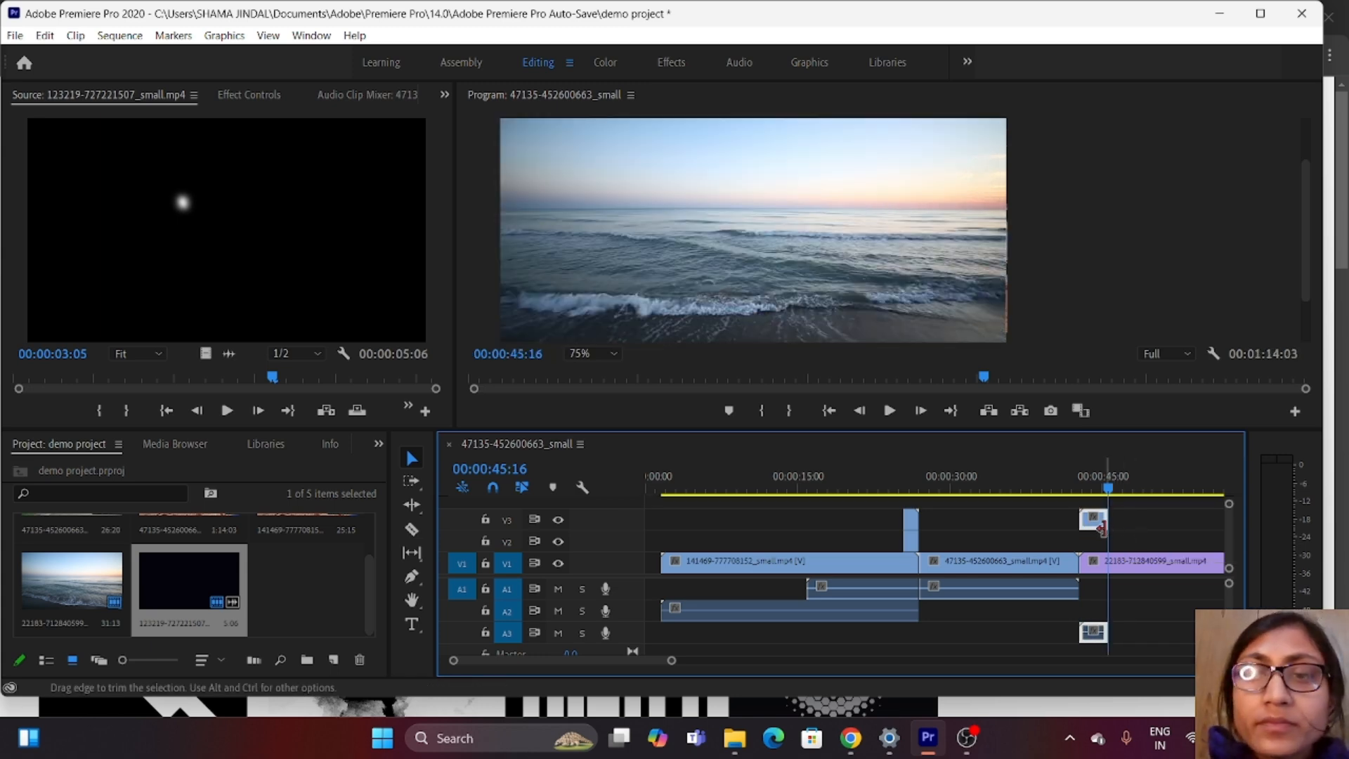
Step: Keep the trimmed transition clip on V3 and place the sea clip on V2 below it, both overlapping the end of the park clip
left_click_drag(1093, 524, 1093, 540)
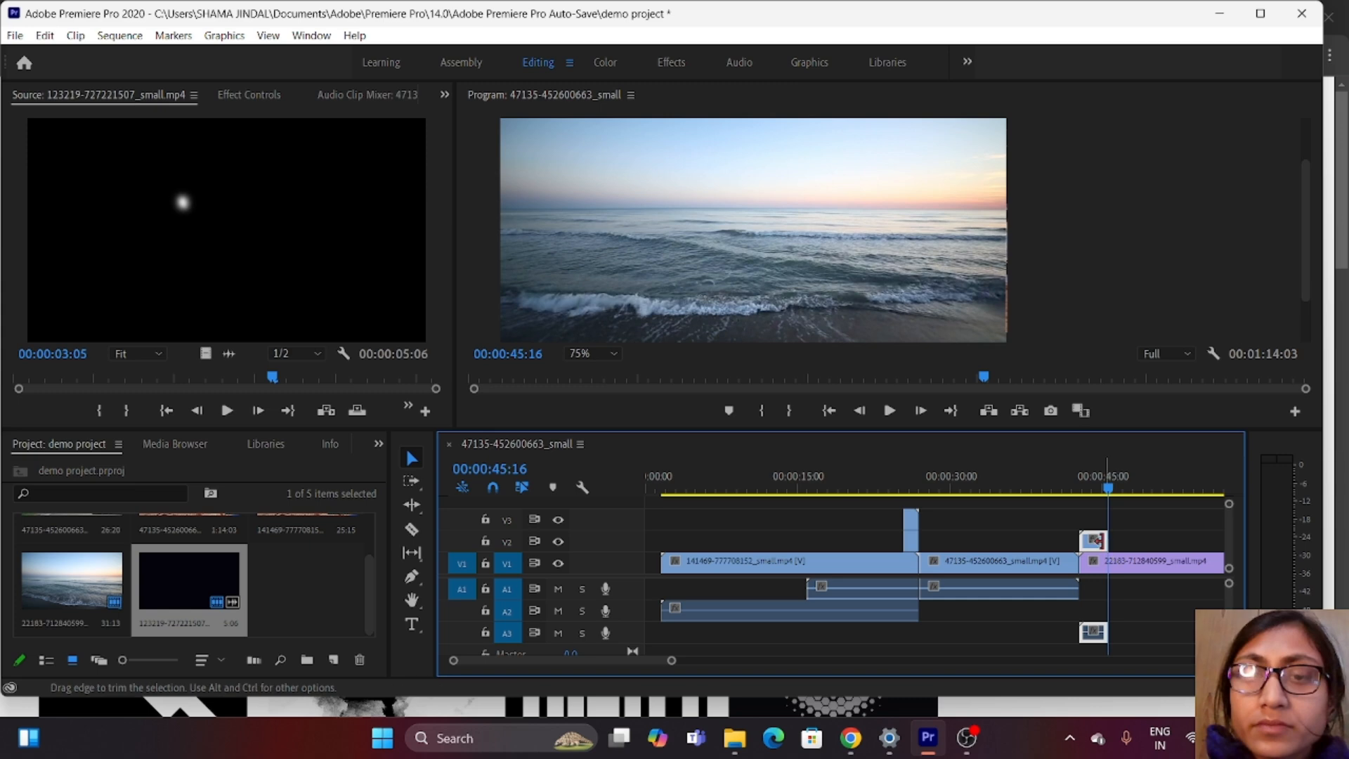
left_click_drag(1096, 542, 1107, 524)
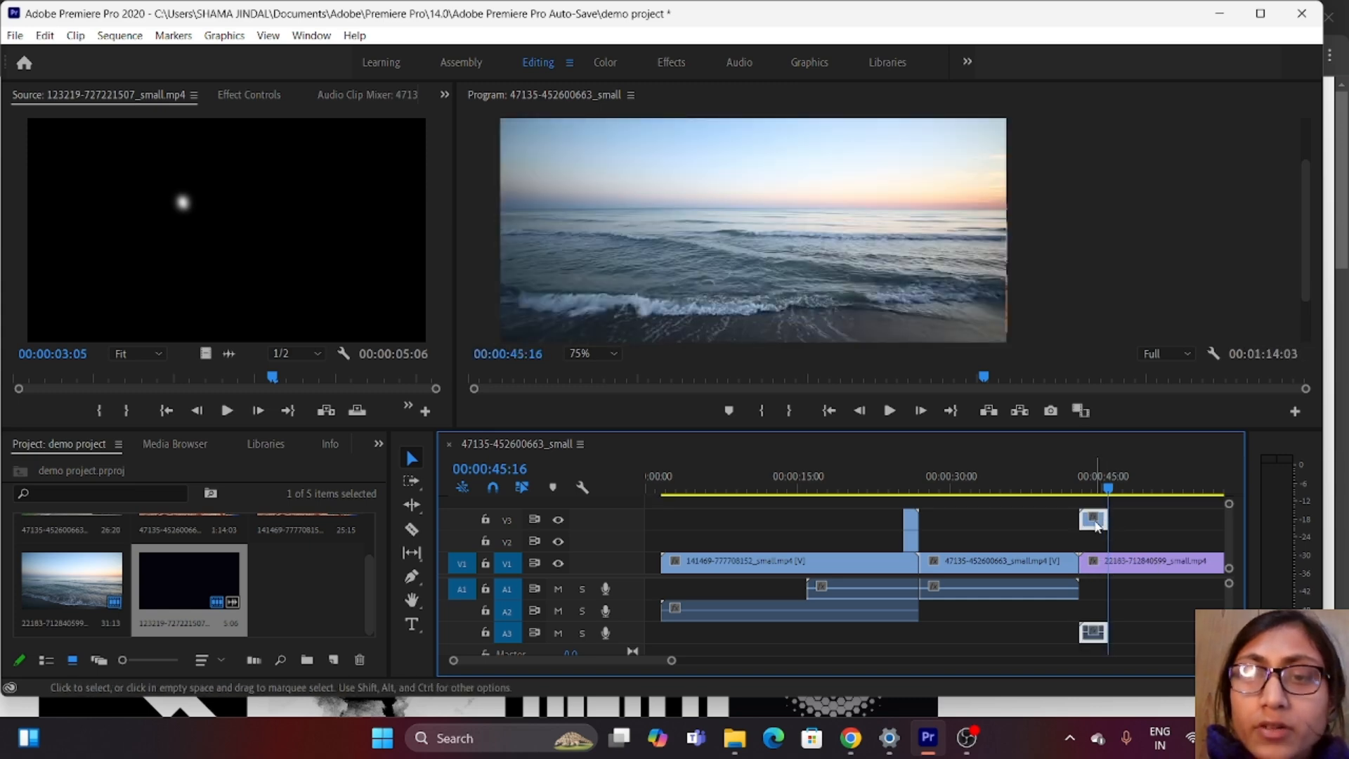
left_click(1114, 566)
left_click_drag(1116, 565, 1074, 550)
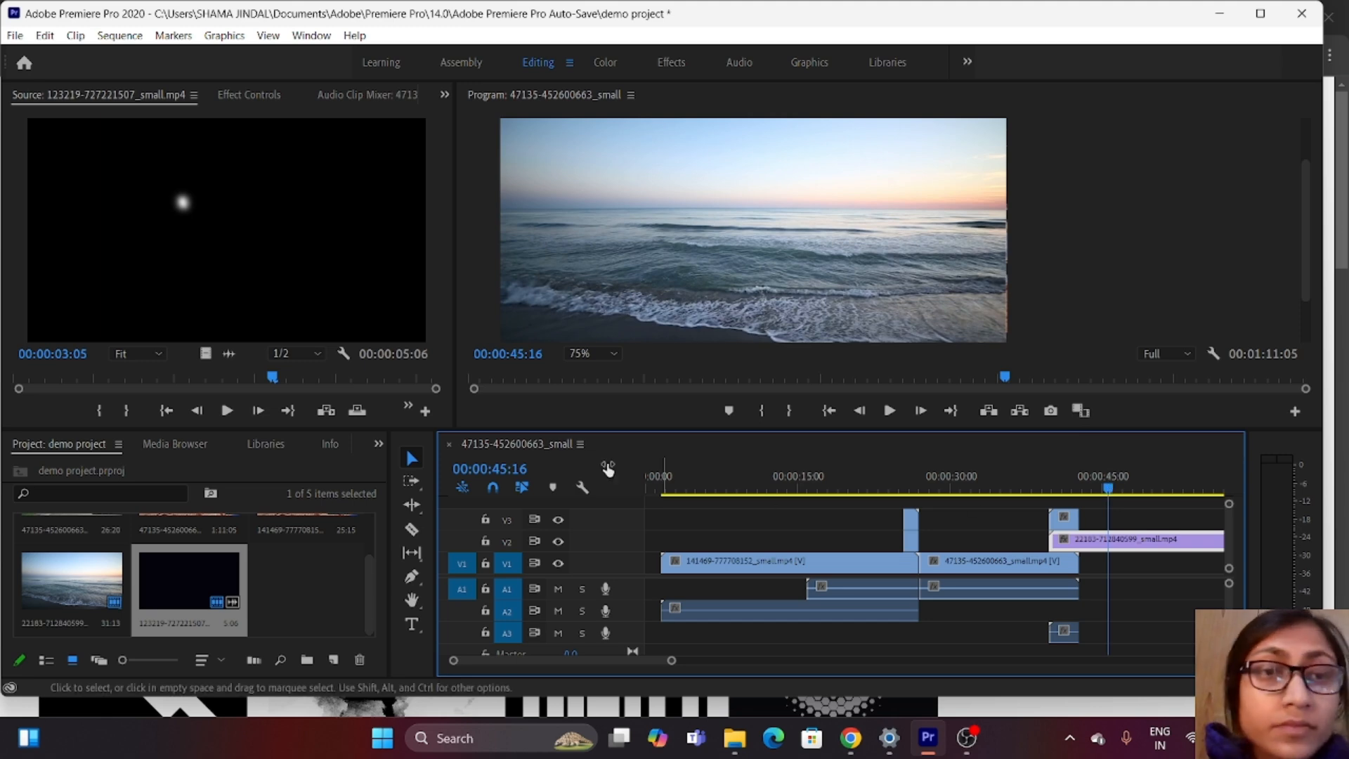
Step: Split the sea clip on V2 where the transition clip ends, using the Razor tool
left_click(410, 530)
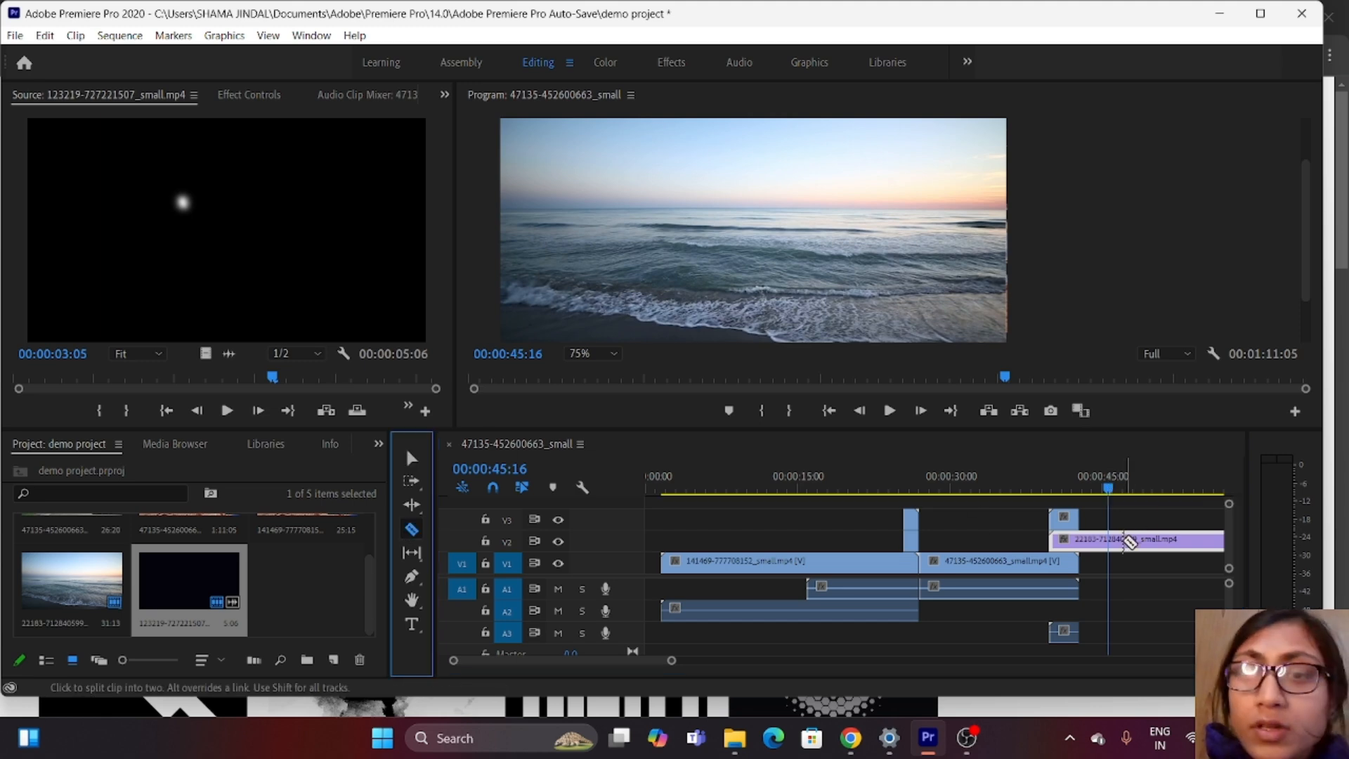
left_click(1081, 539)
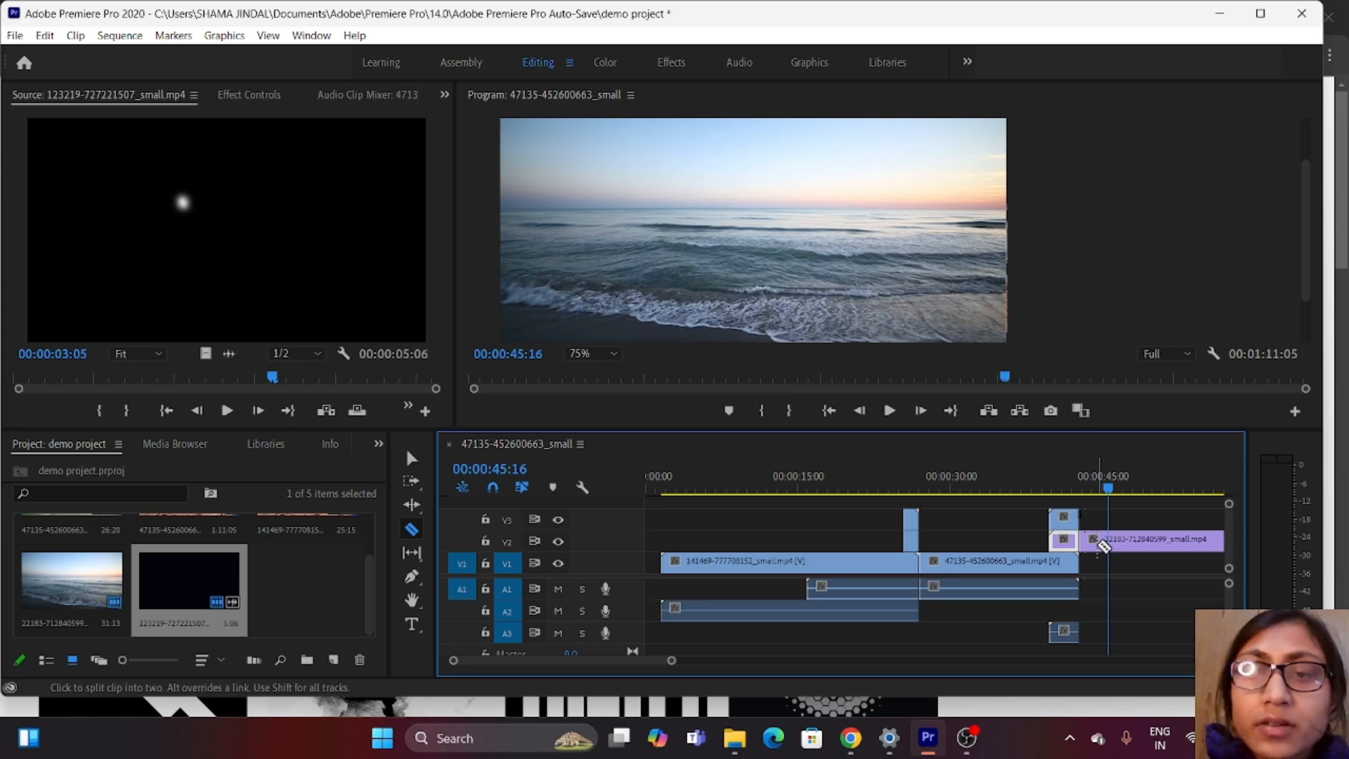
left_click(410, 458)
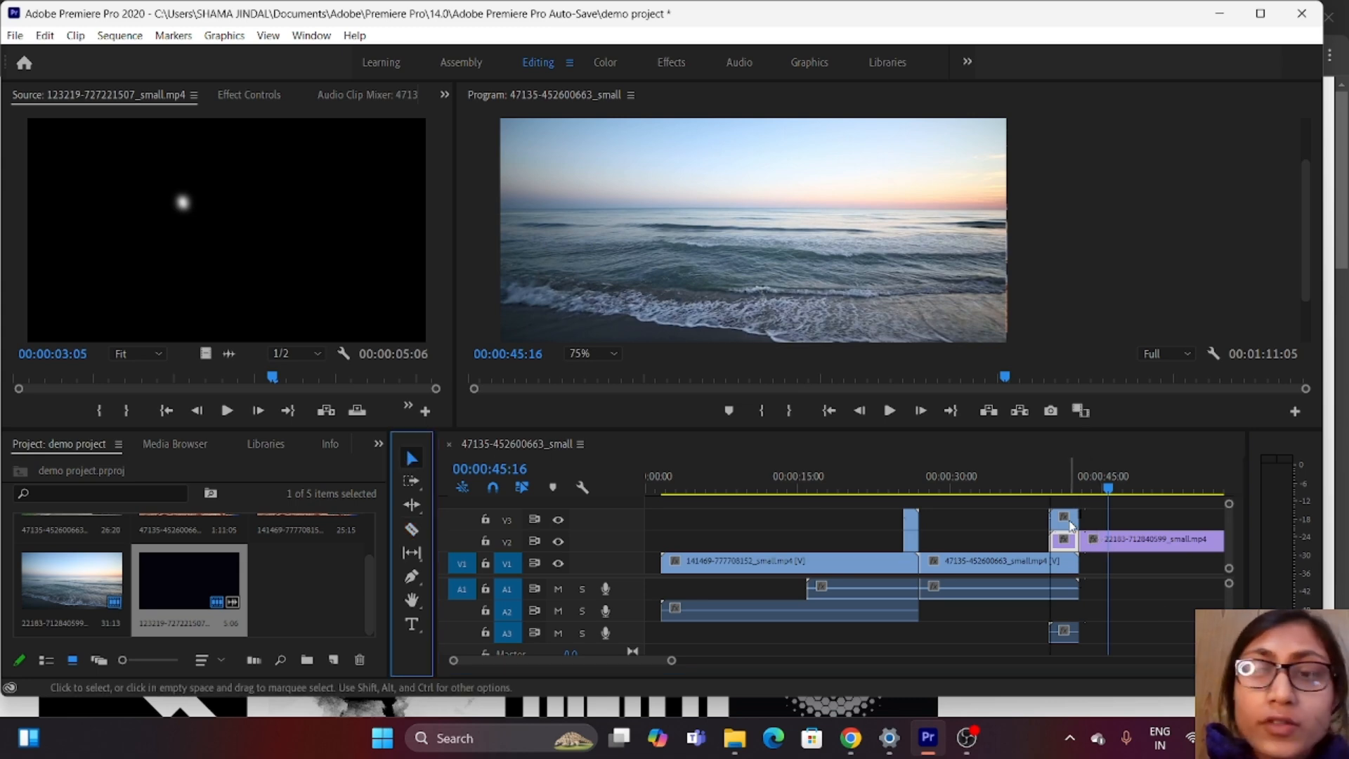
left_click(1096, 539)
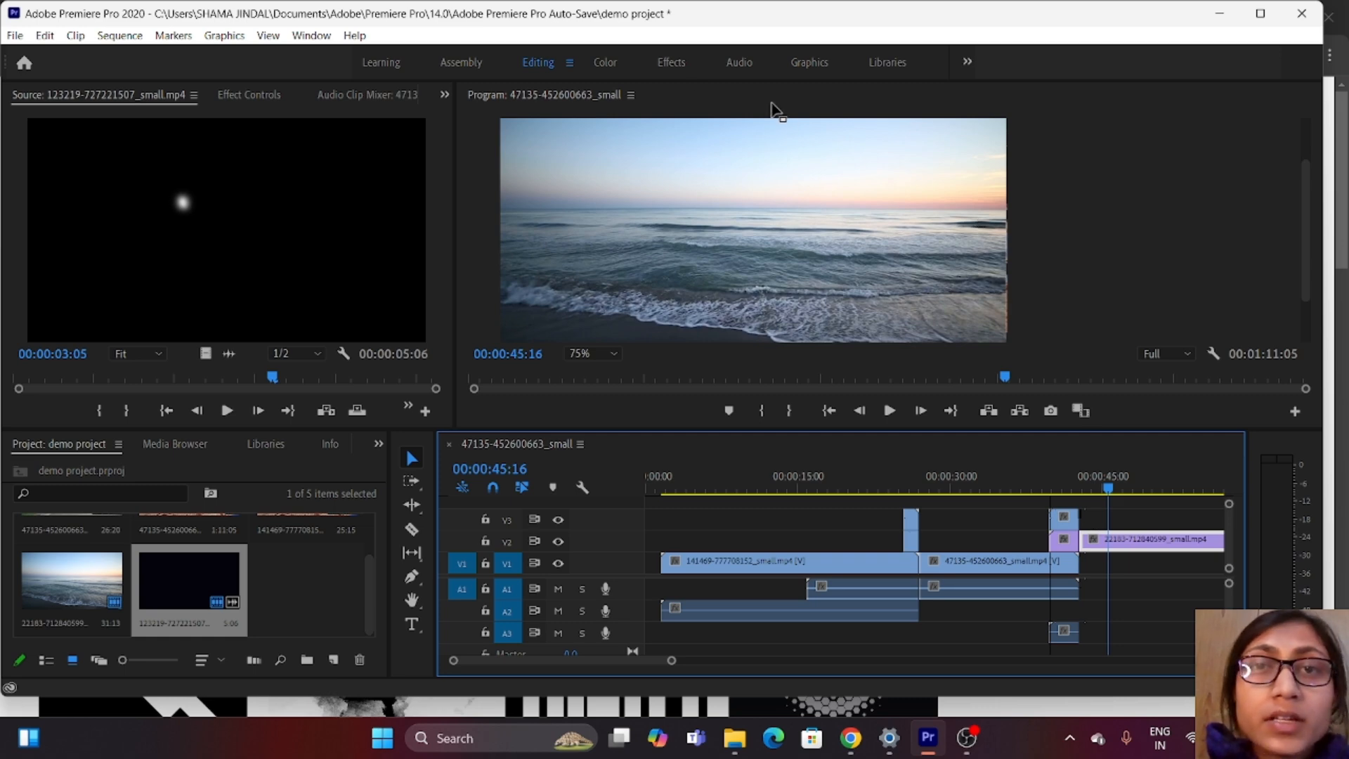
left_click(675, 63)
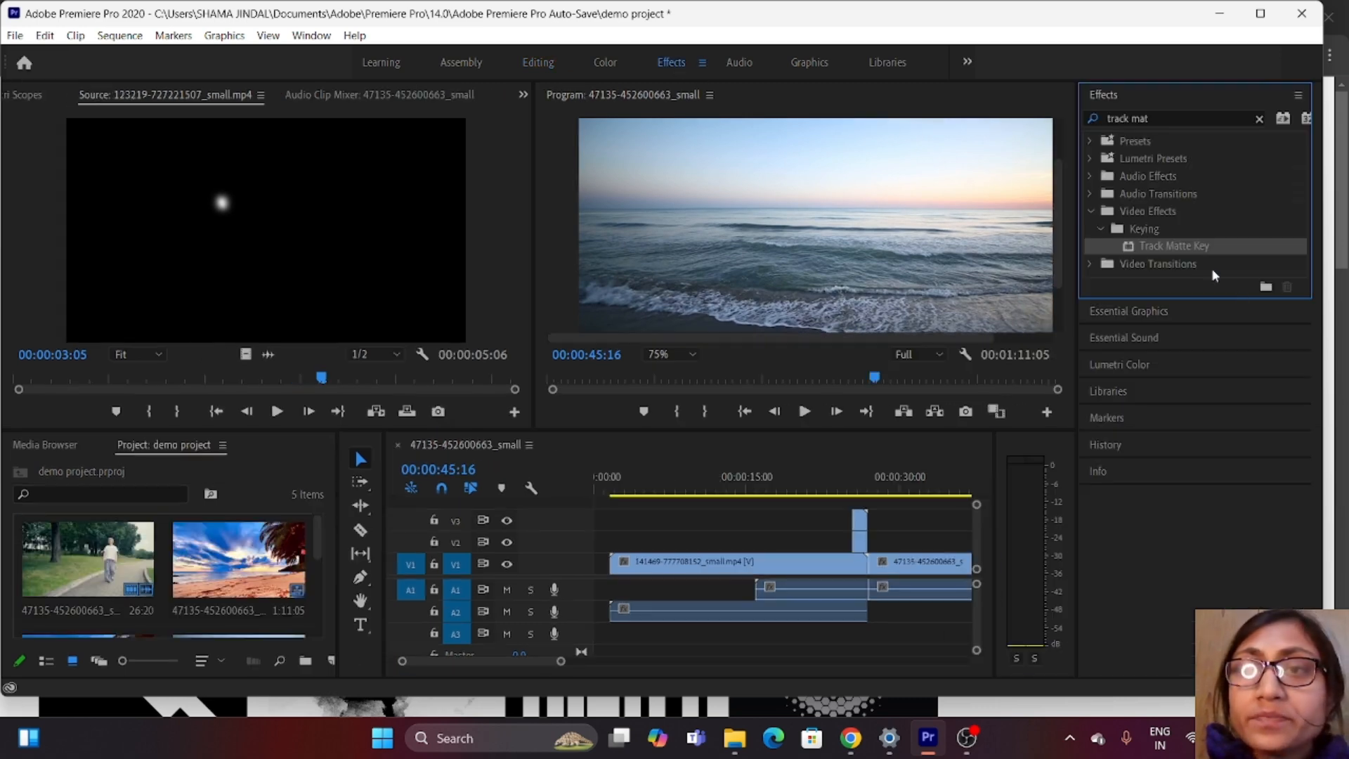
left_click_drag(1169, 251, 922, 560)
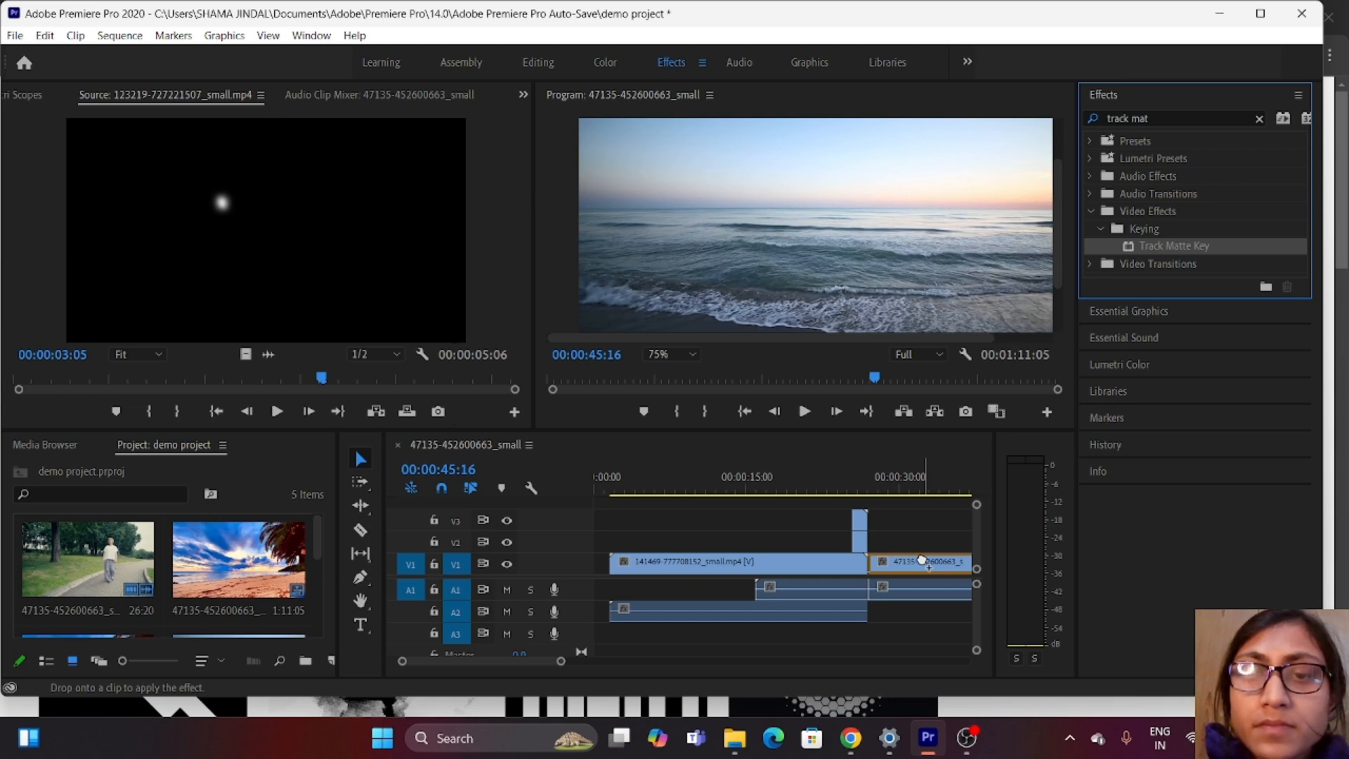
left_click_drag(921, 561, 925, 563)
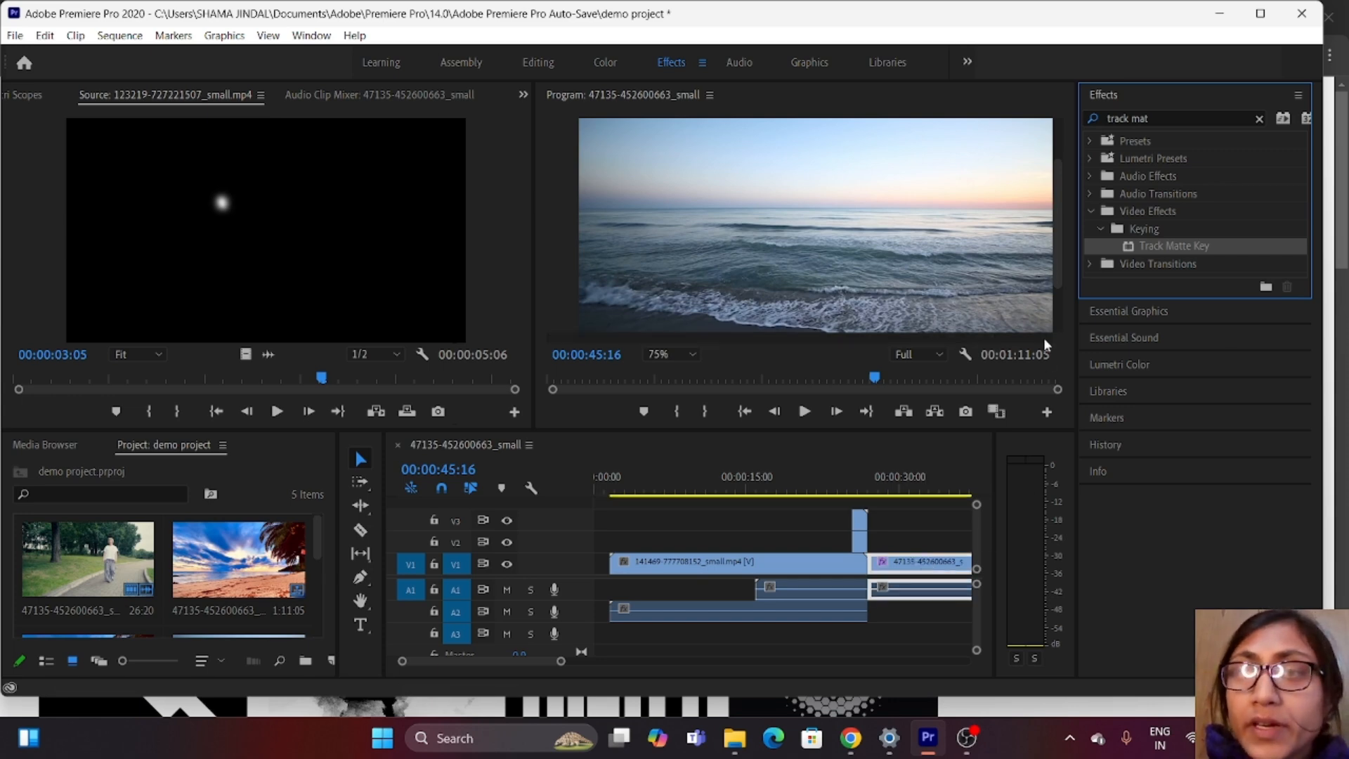
left_click(532, 65)
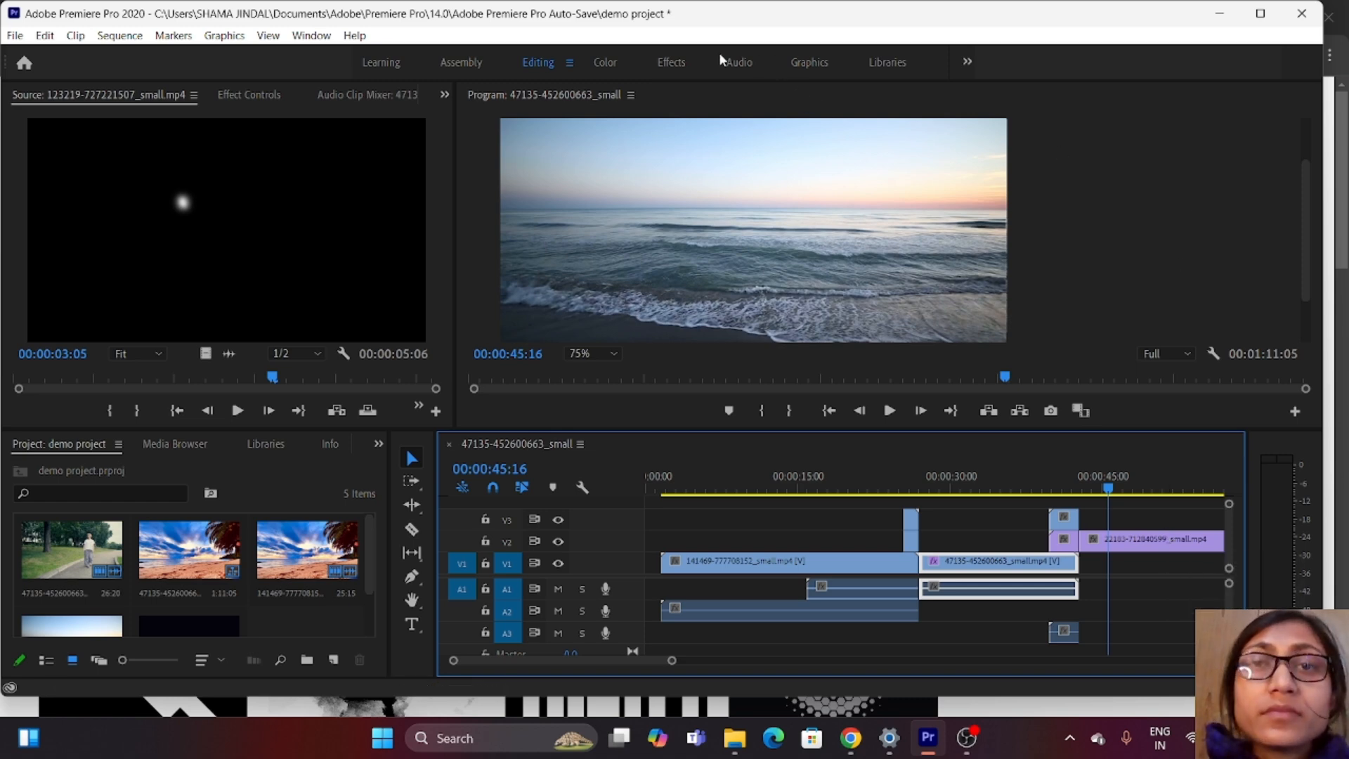
left_click(675, 63)
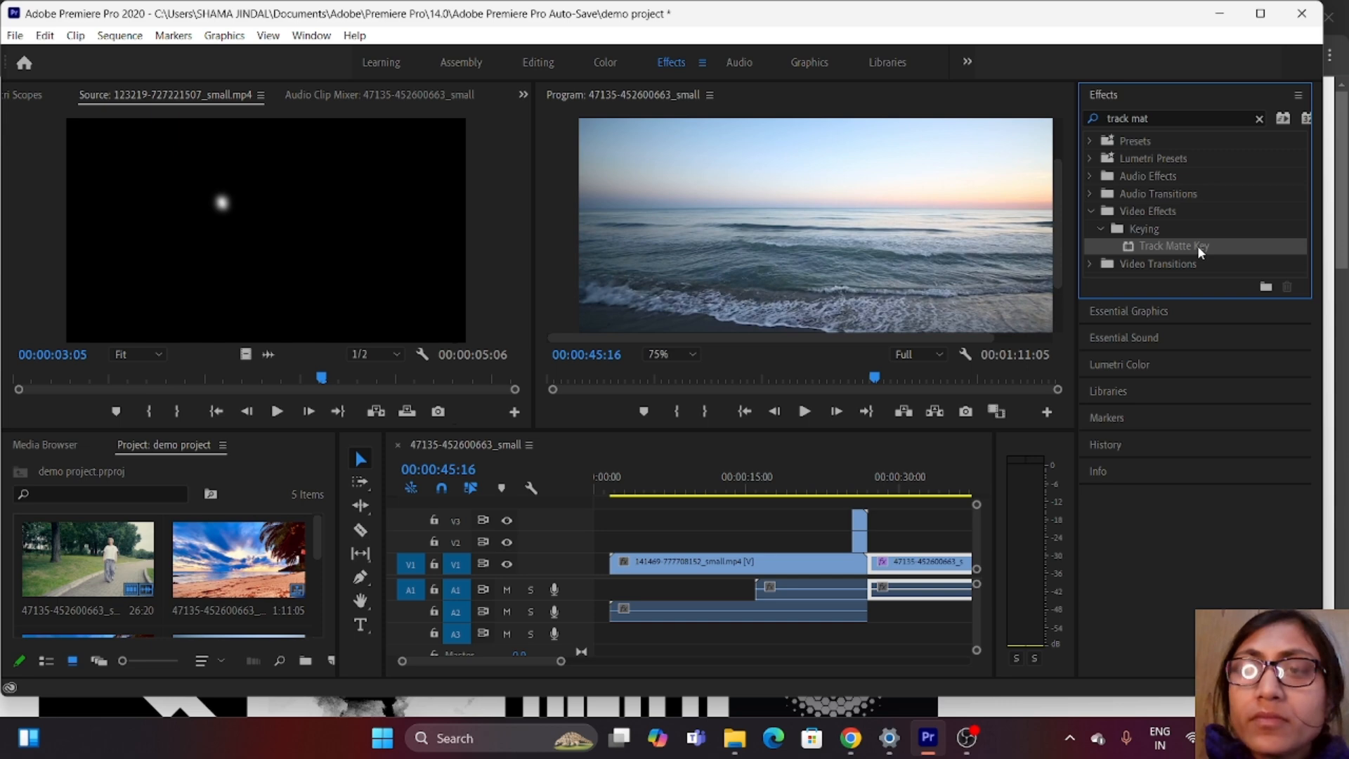
left_click(539, 64)
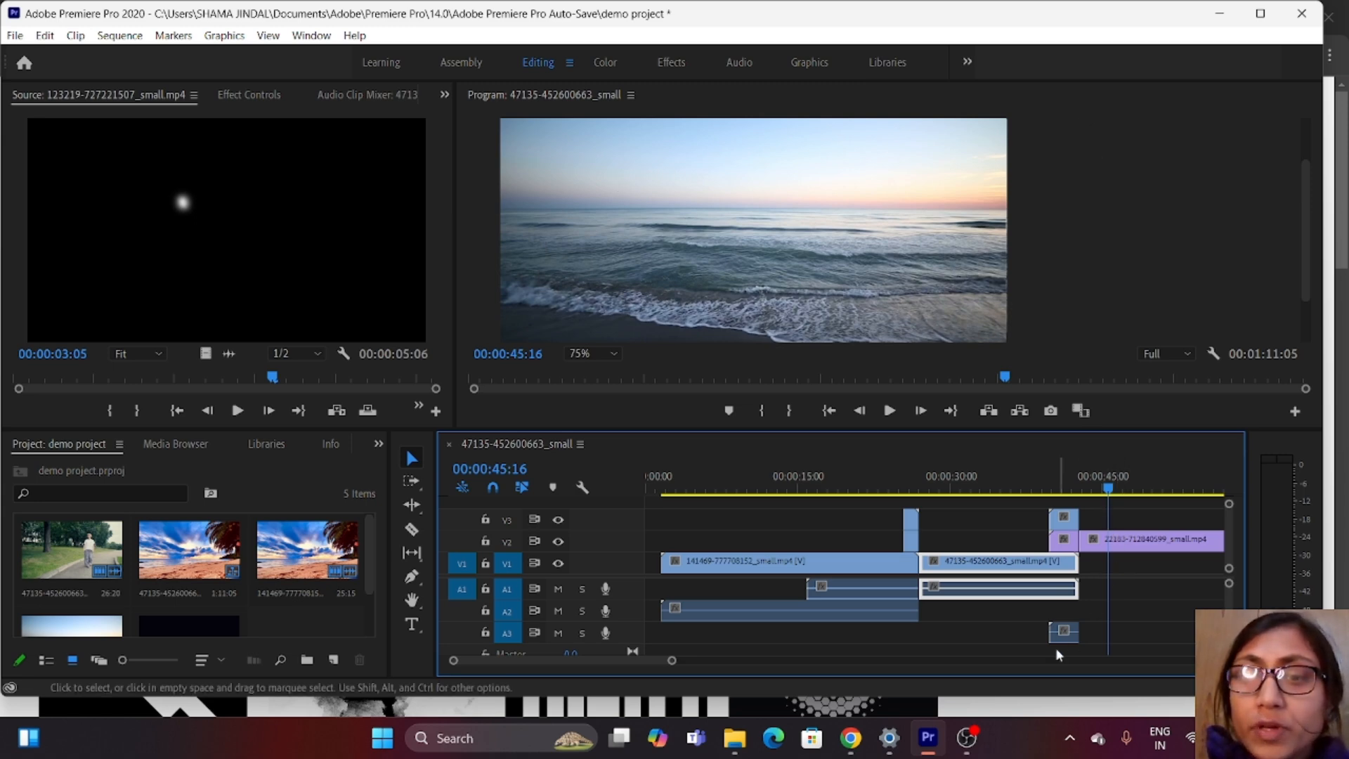
Step: Play back the beach-to-park transition from shortly before it, starting at 00:00:24:19
left_click_drag(625, 656, 655, 664)
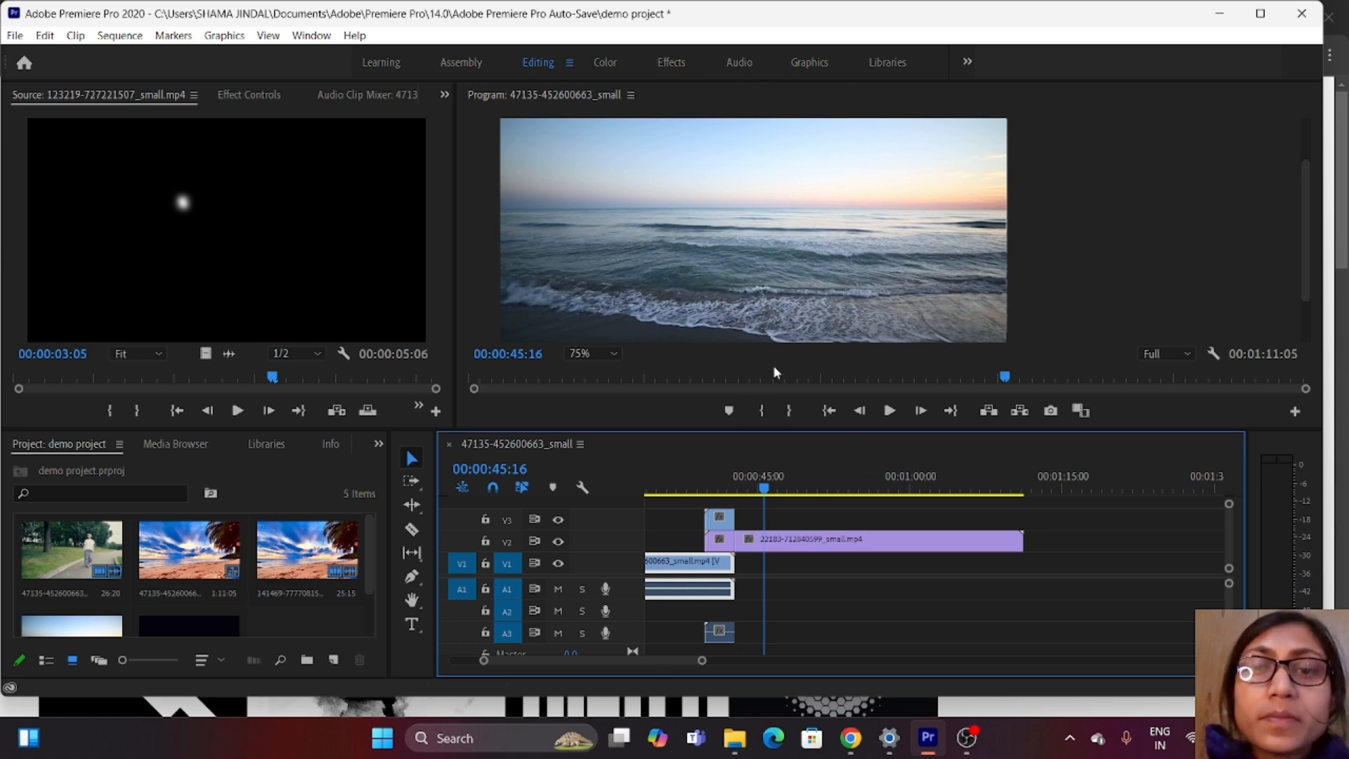
left_click_drag(768, 492, 656, 518)
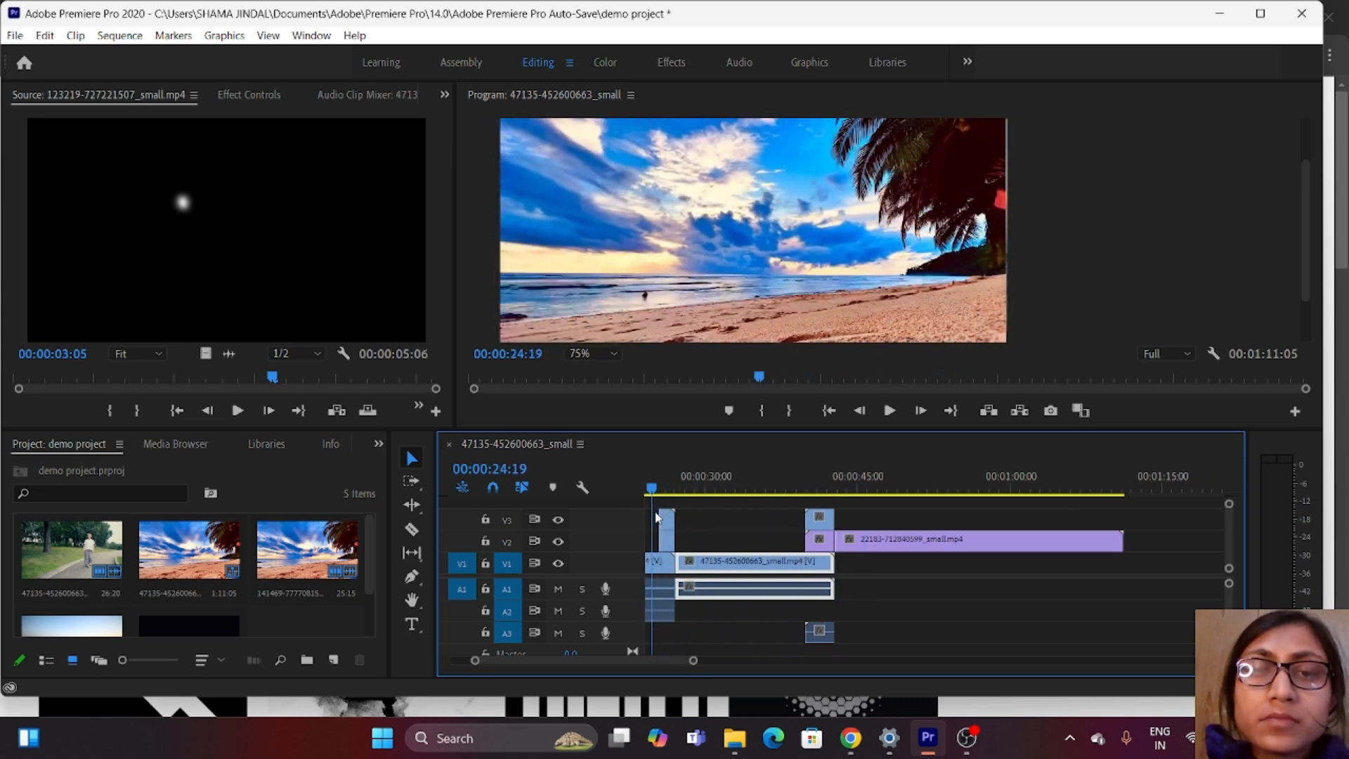
key("space")
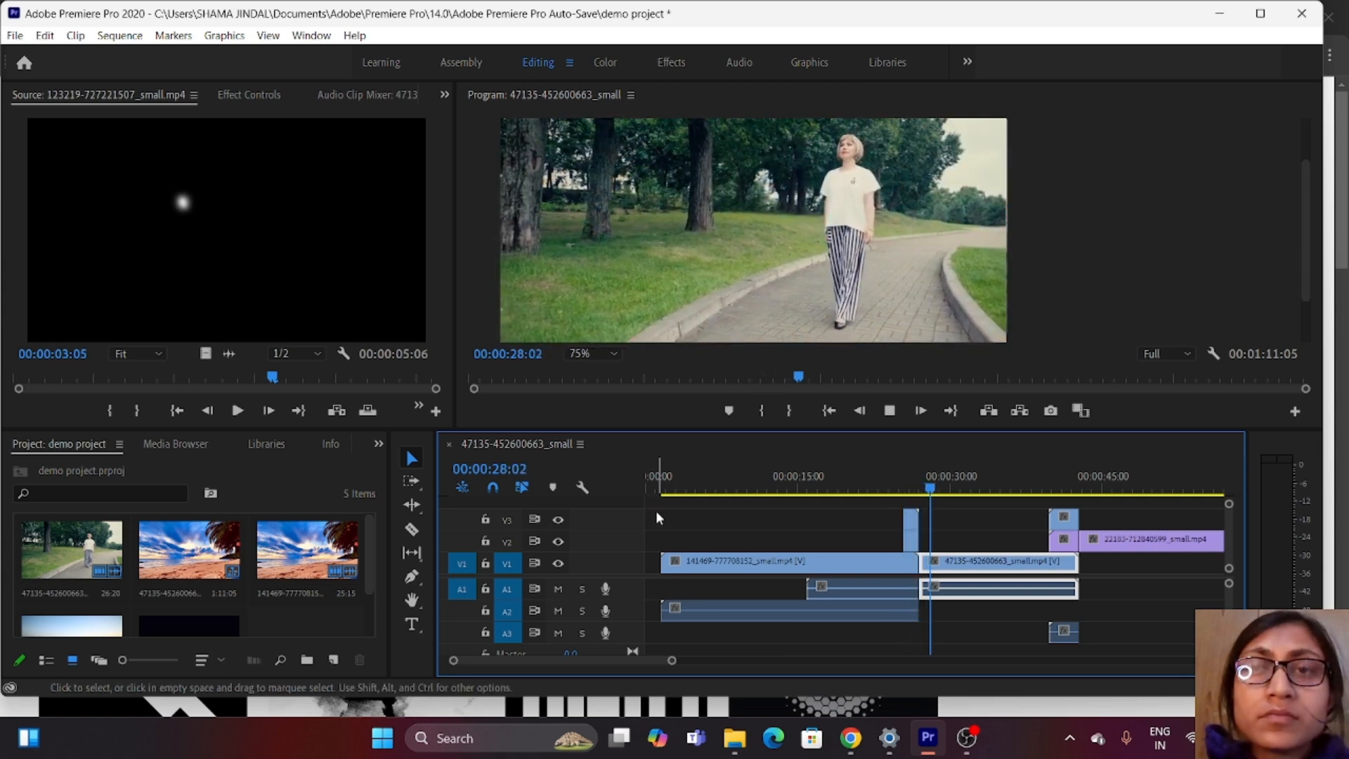
key("space")
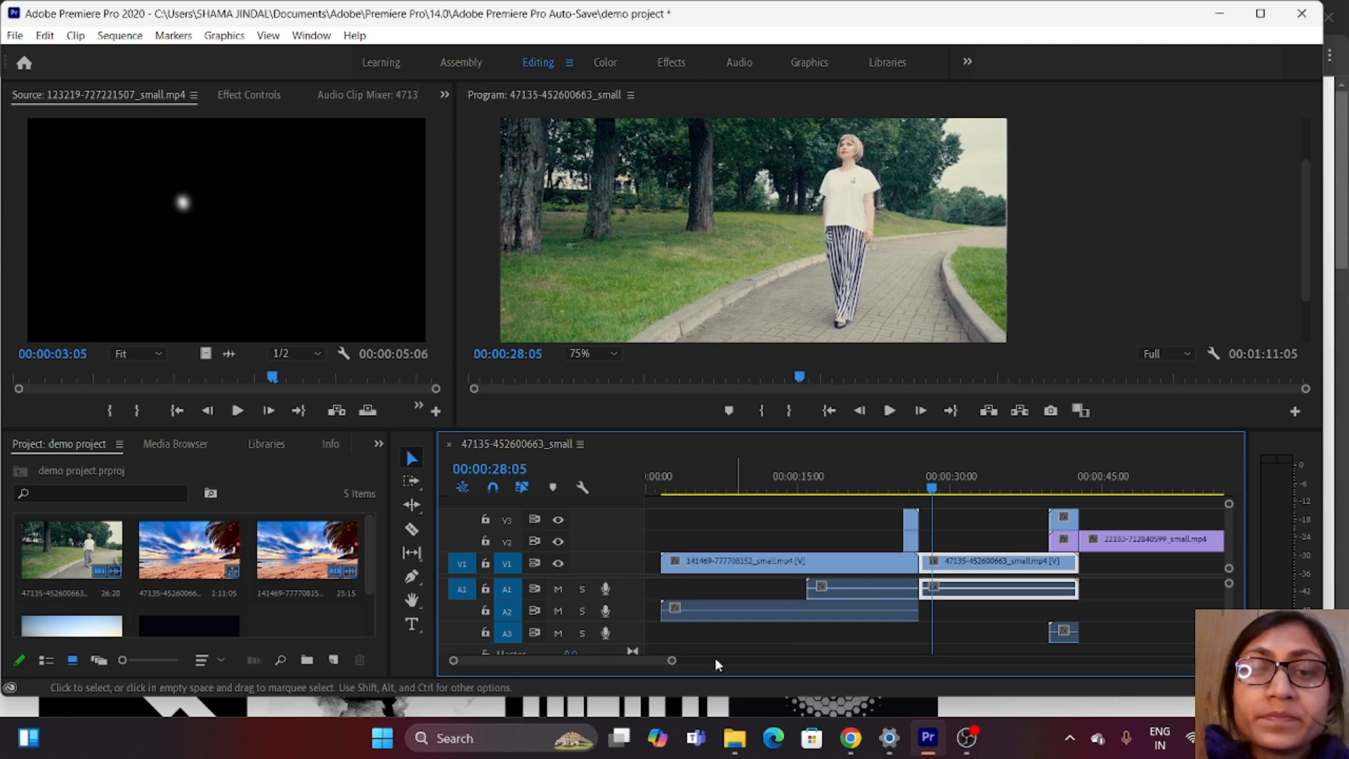
Step: Apply the Track Matte Key effect to the short first part of the sea clip on V2
scroll(665, 660, "down", 5)
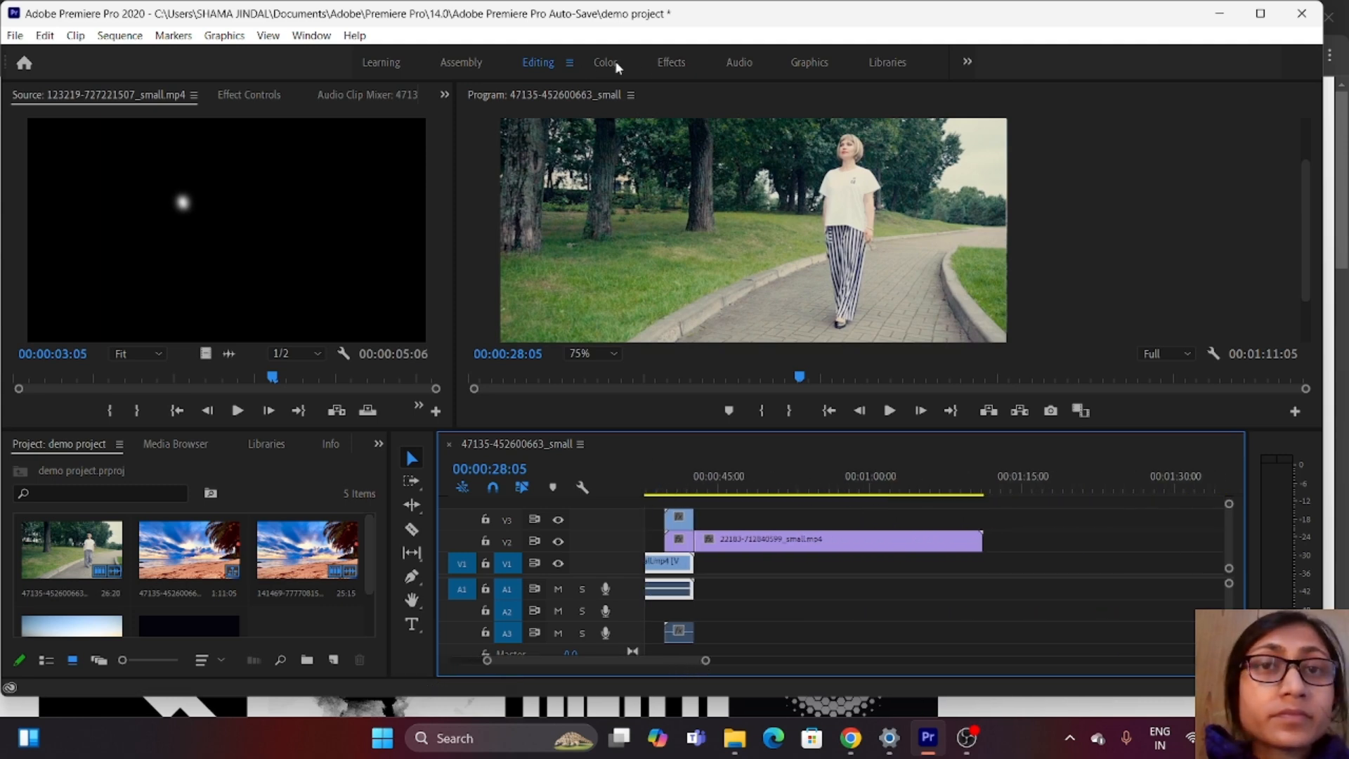
left_click(661, 66)
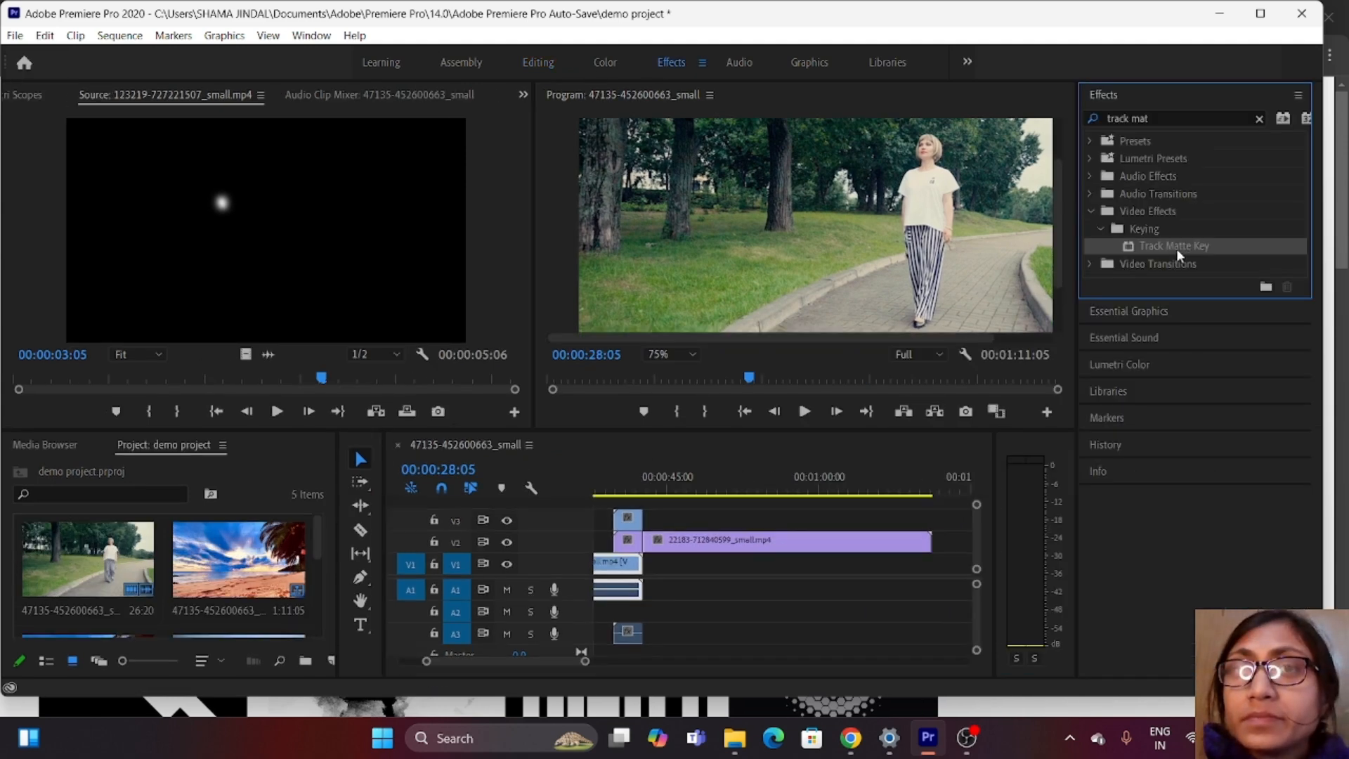
left_click_drag(1185, 252, 635, 544)
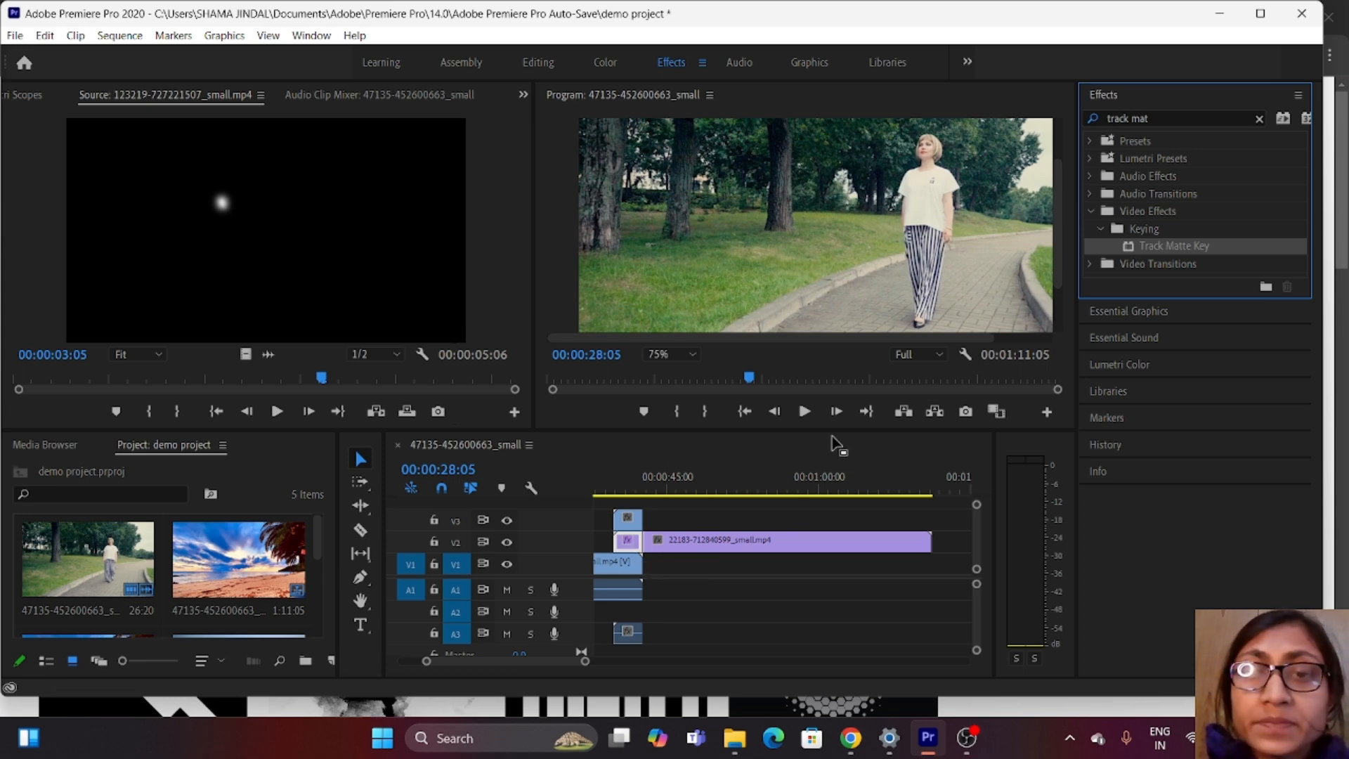
left_click(538, 63)
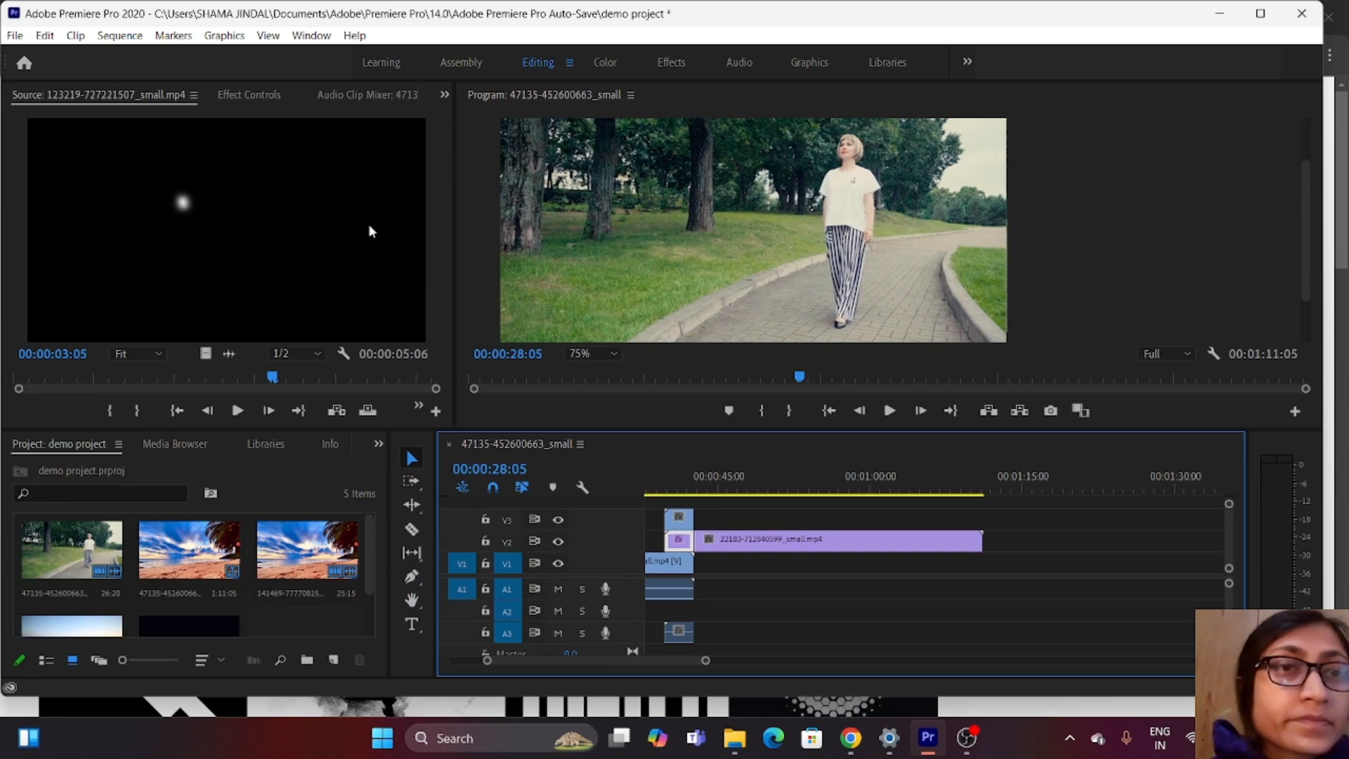
Step: Set the sea clip's Track Matte Key to use Video 3 as the matte, composited using Matte Luma
left_click(265, 98)
scroll(191, 312, "down", 5)
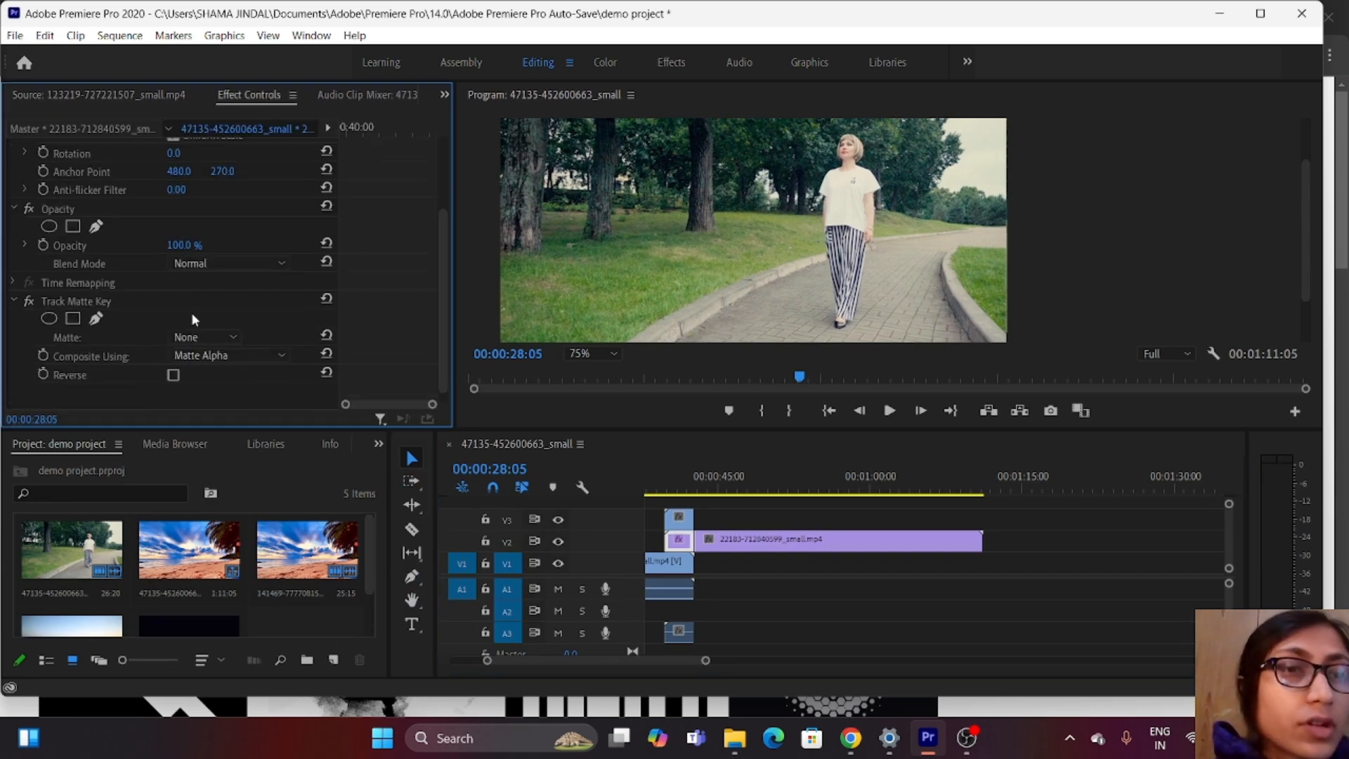
left_click(212, 343)
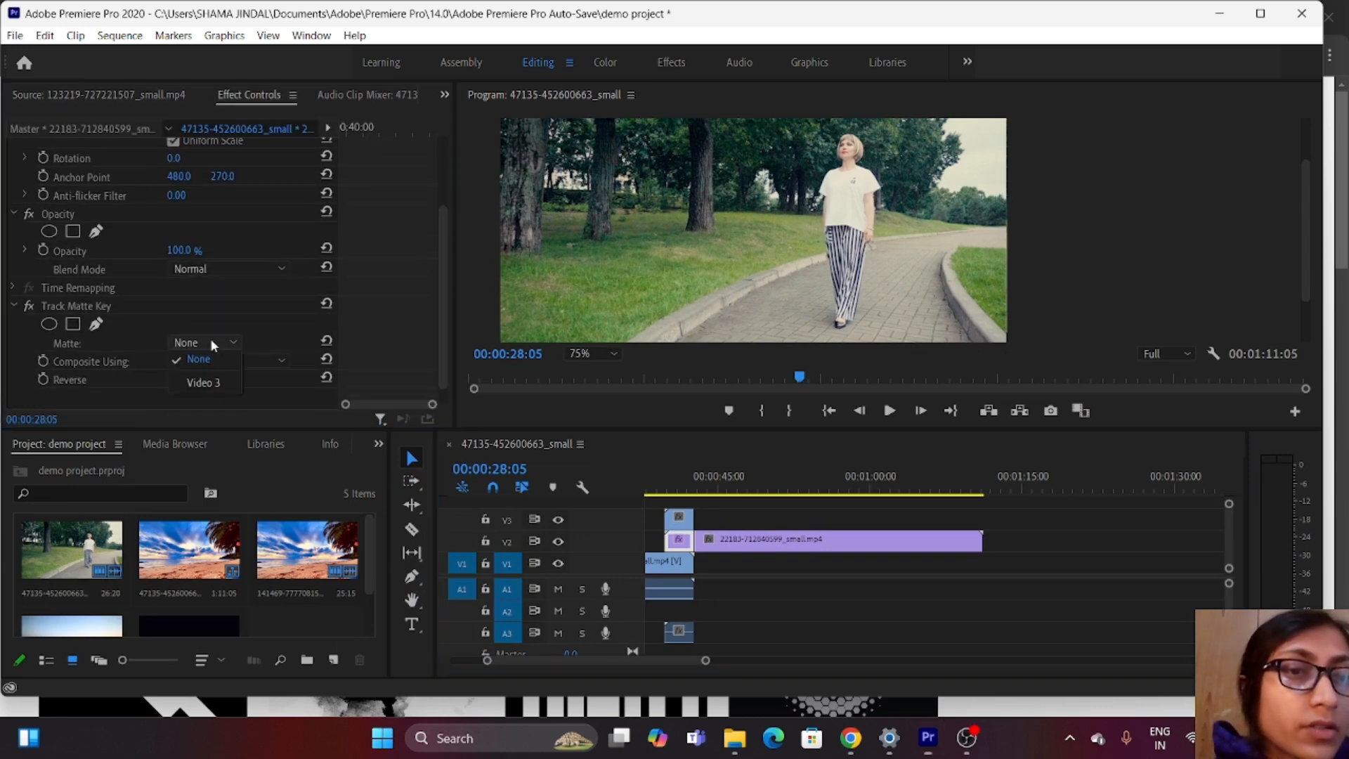
left_click(212, 383)
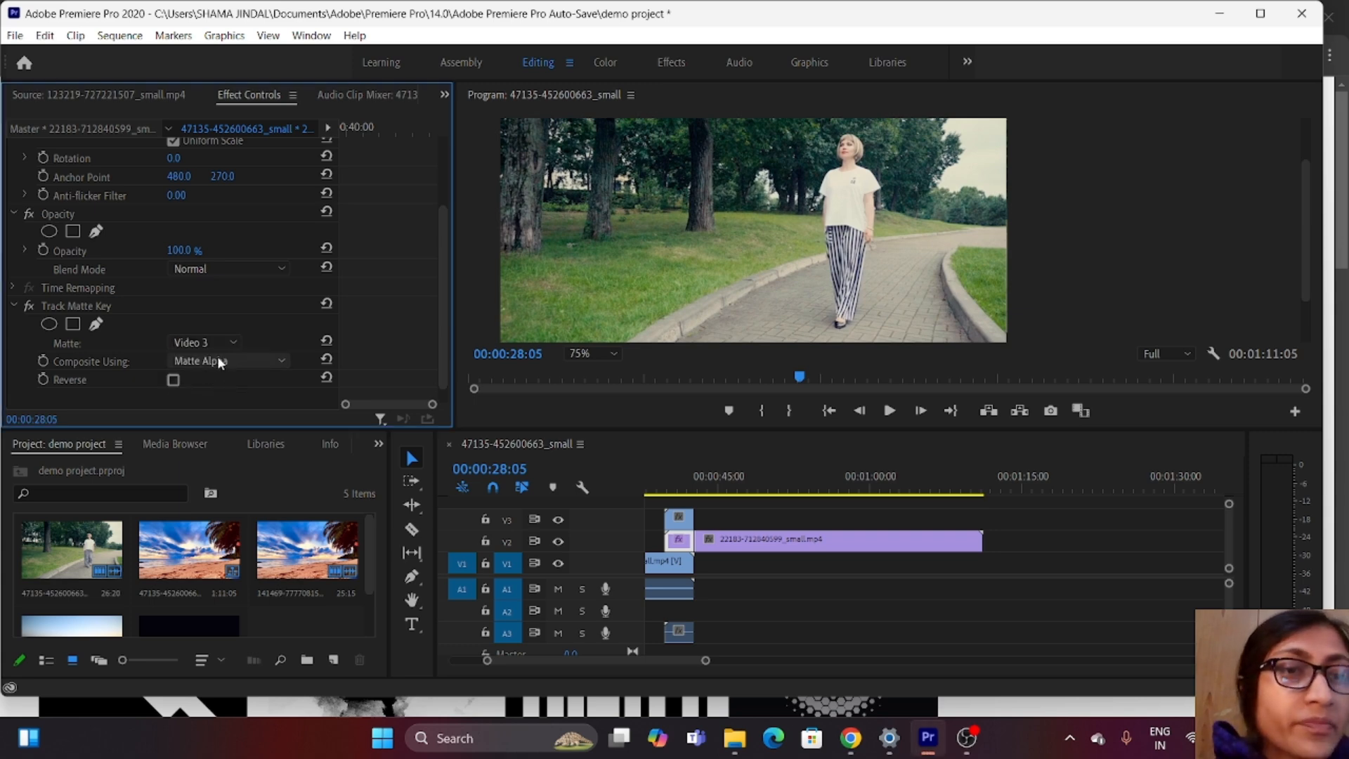
left_click(217, 359)
left_click(232, 396)
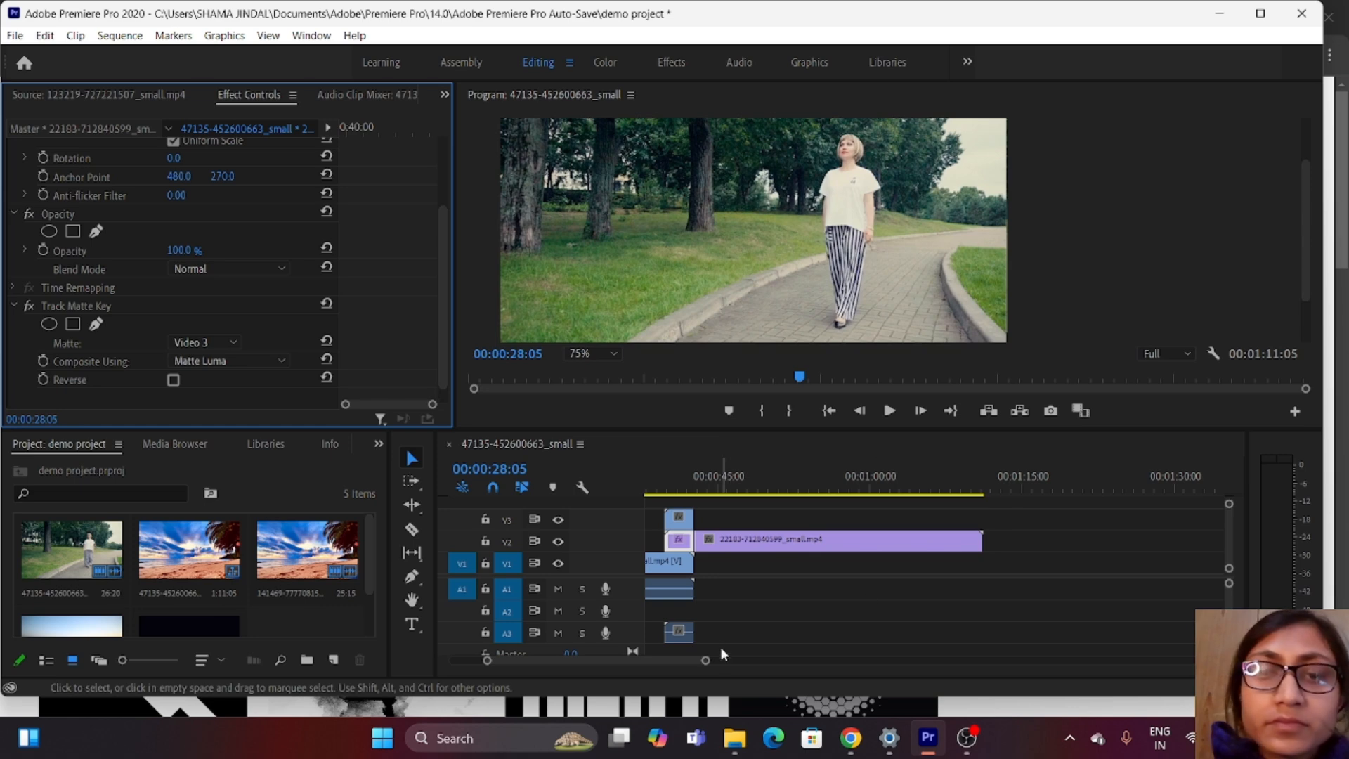
Step: Play back the park-to-sea transition from just before the transition clip begins
left_click_drag(665, 659, 647, 659)
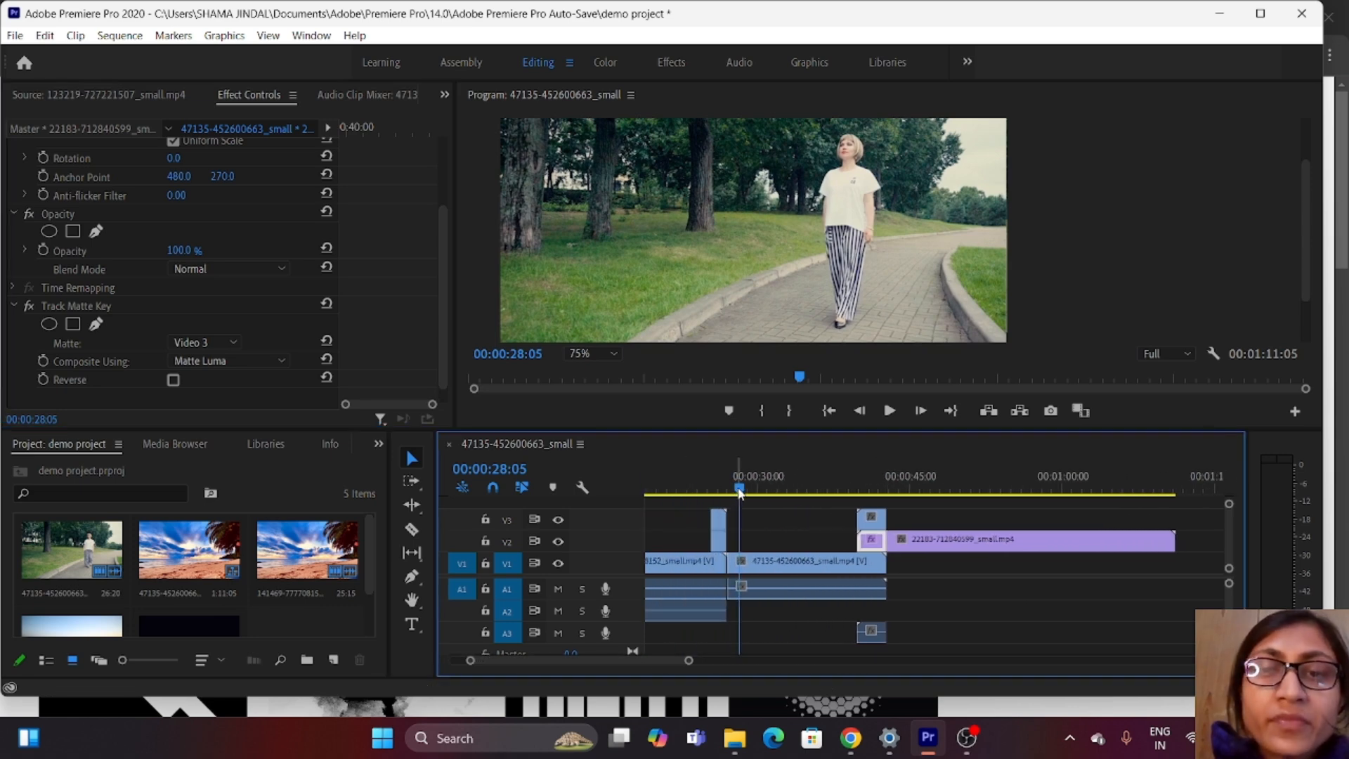
left_click_drag(739, 492, 853, 511)
key("space")
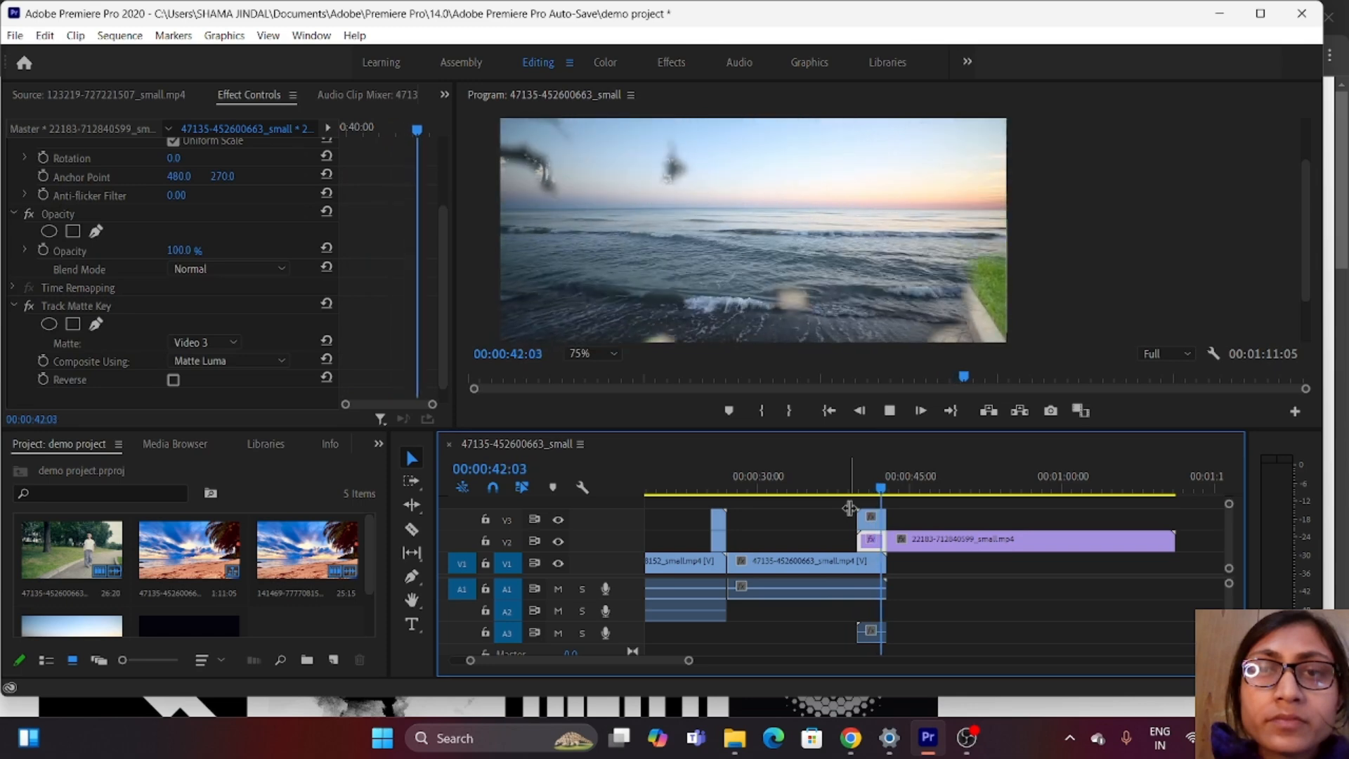
key("space")
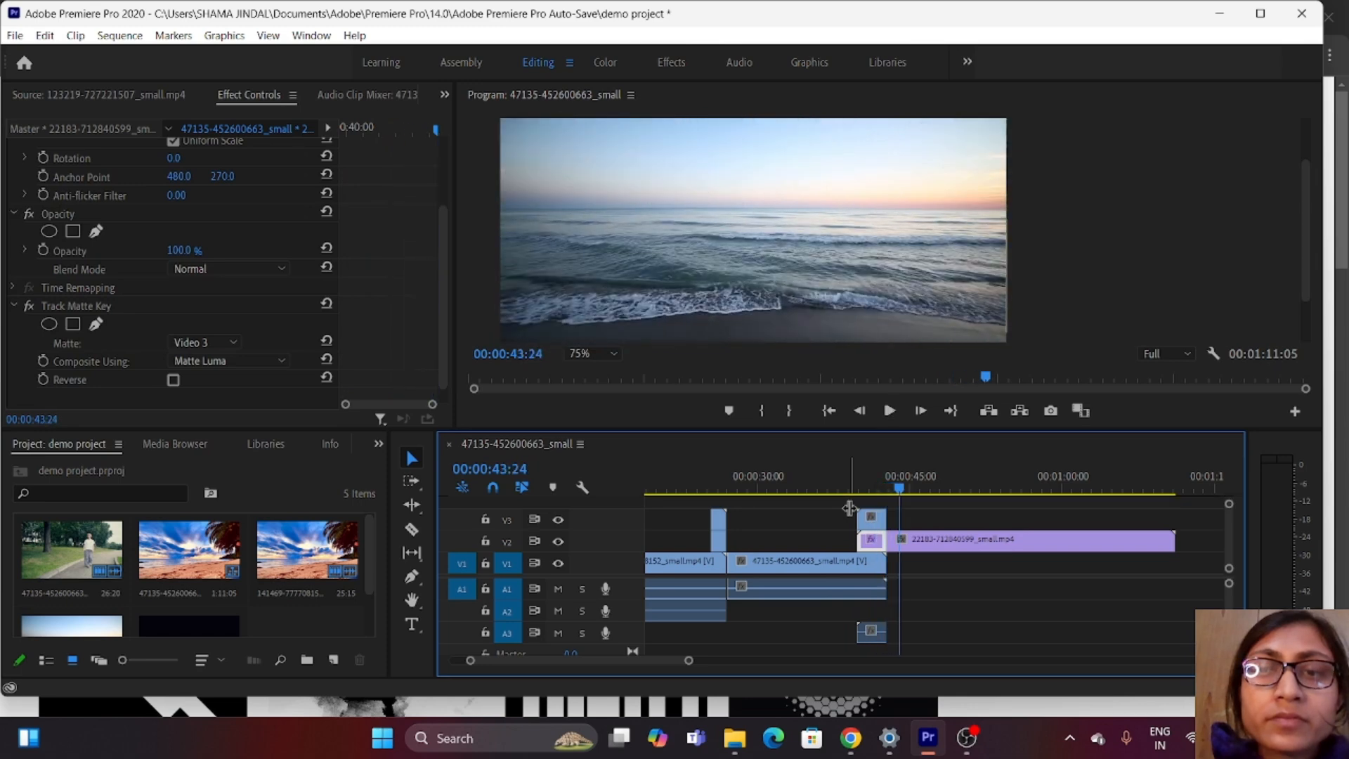
Step: Play back the edited sequence from the start of the beach clip to review the transitions
left_click_drag(900, 486, 541, 504)
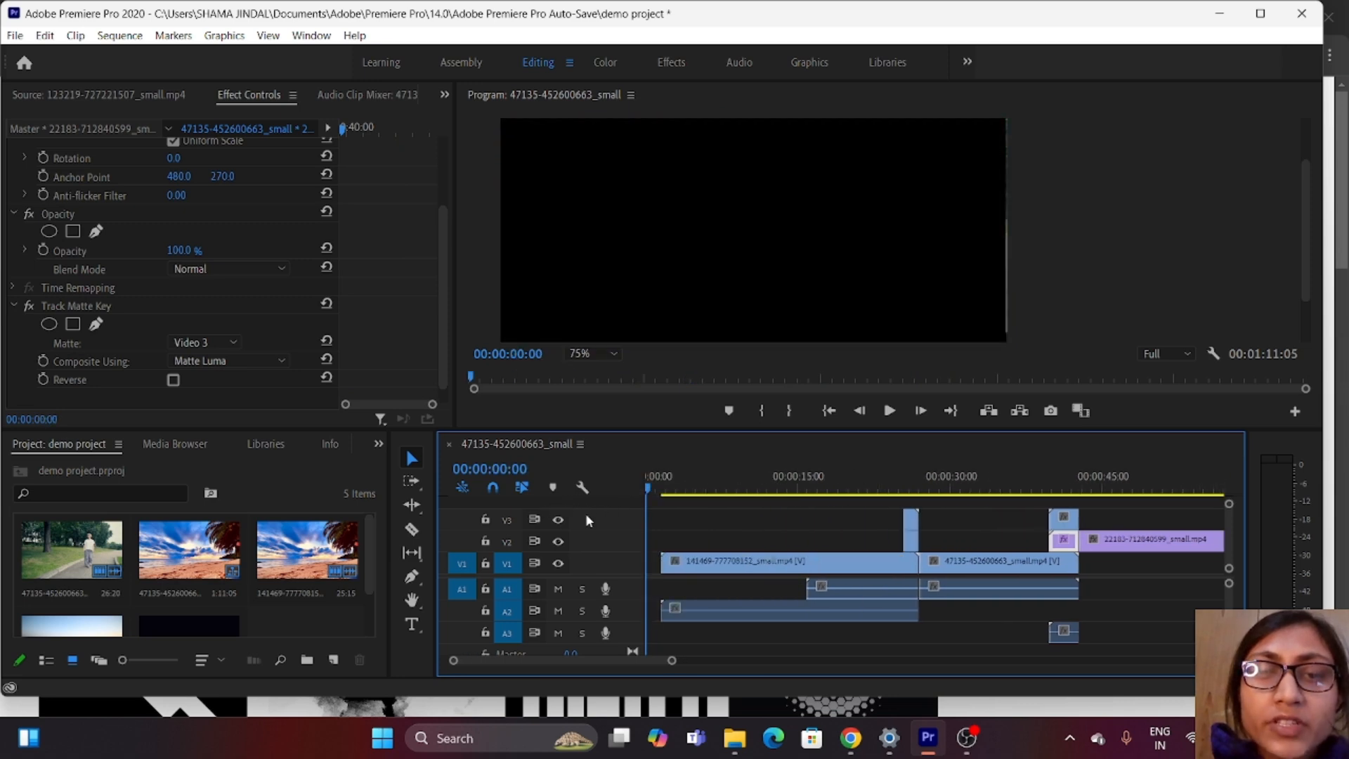
left_click_drag(646, 485, 662, 498)
key("space")
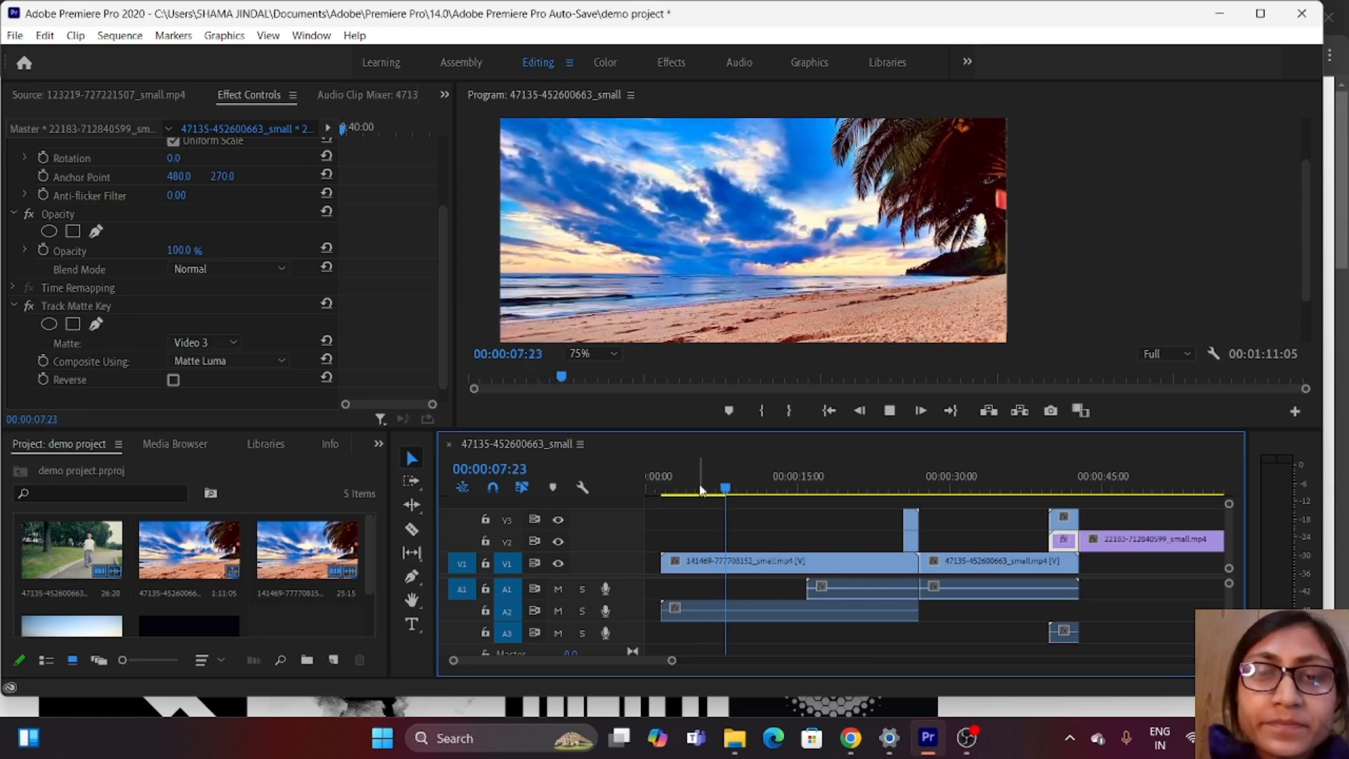
Step: Continue playing back the sequence from the beach clip through both transitions and stop in the sea clip
left_click_drag(808, 492, 849, 506)
key("space")
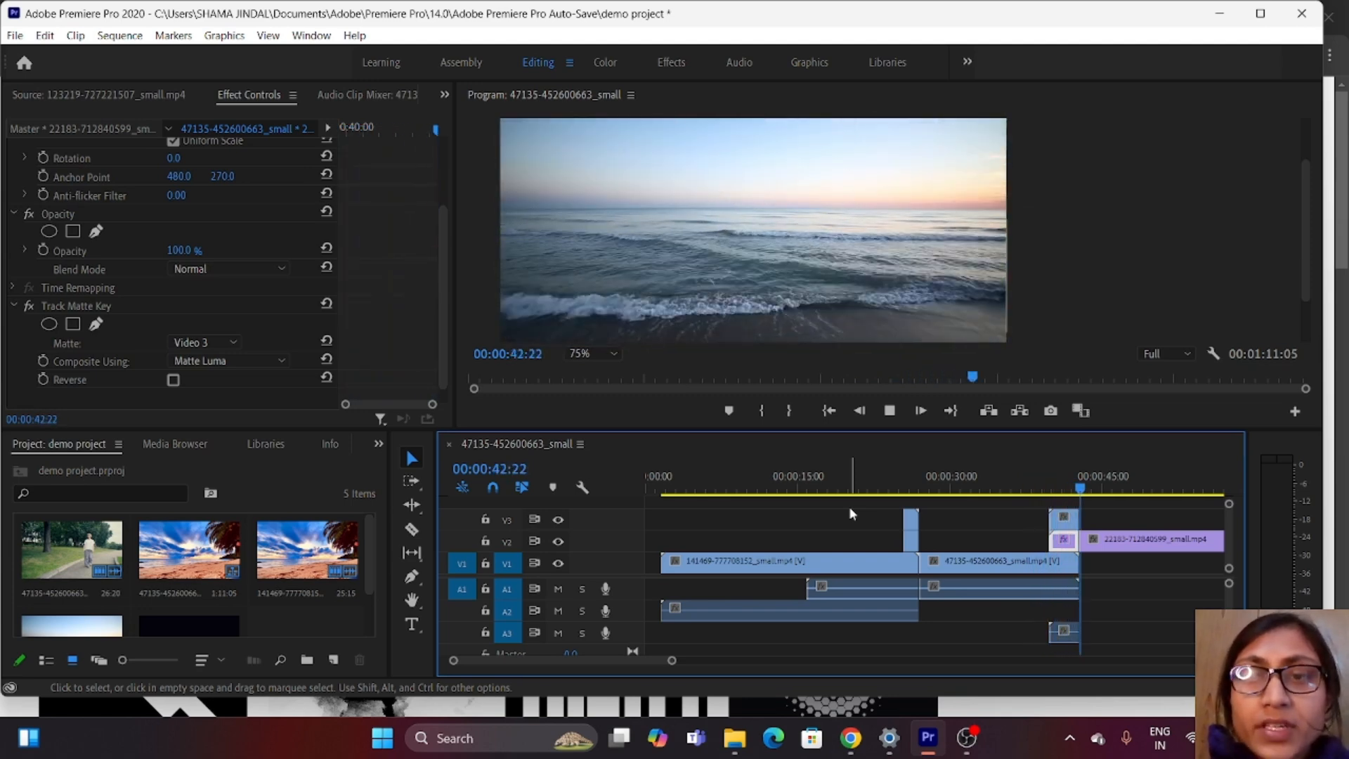
key("space")
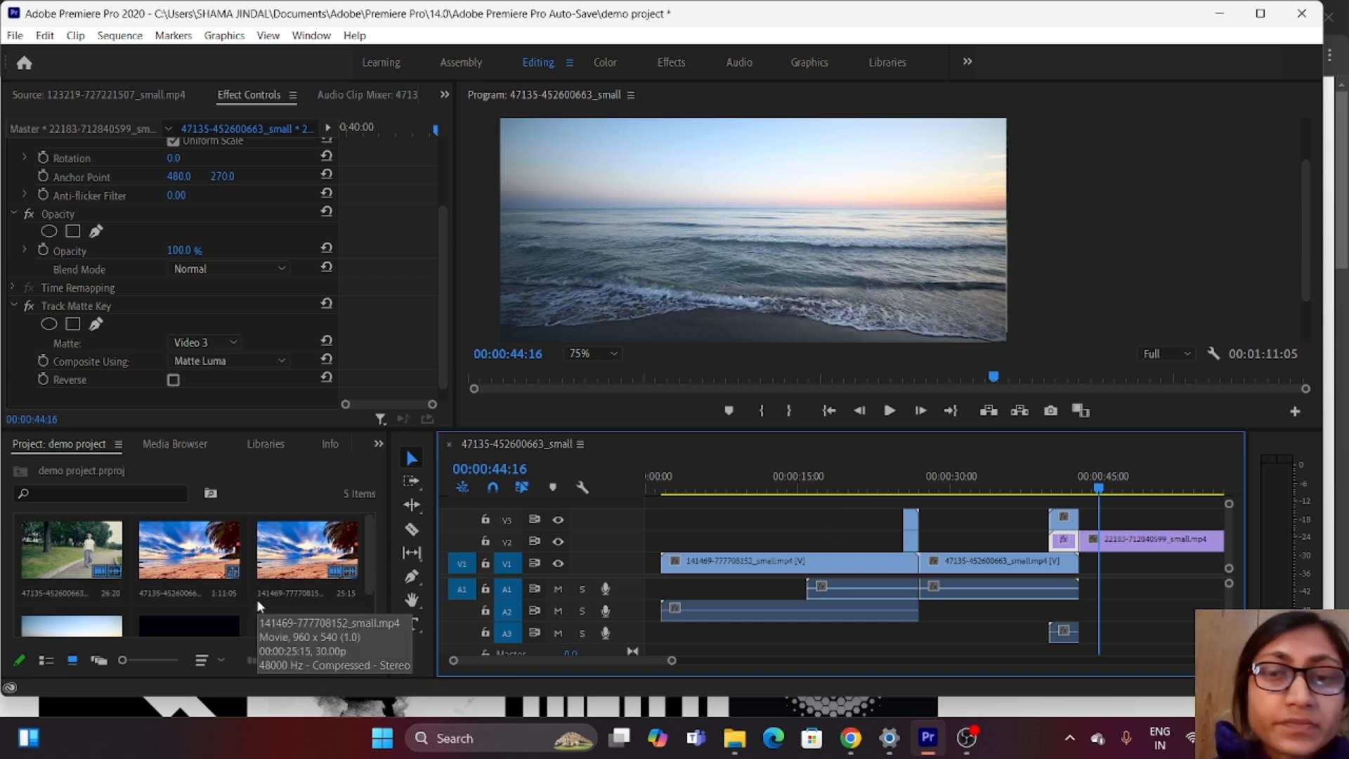
Step: Delete the beach and park clips on V1 and the long sea clip part on V2 from the timeline
scroll(255, 599, "down", 2)
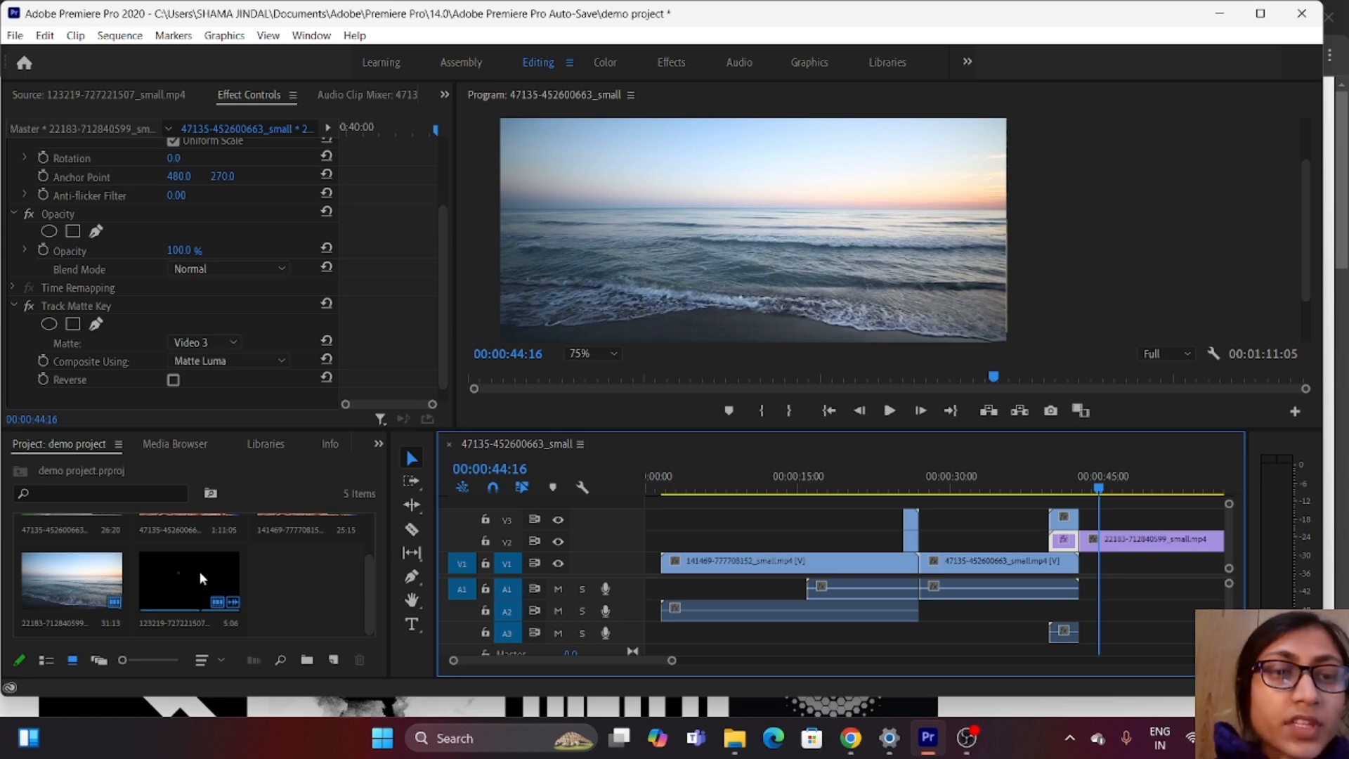
left_click_drag(199, 572, 373, 579)
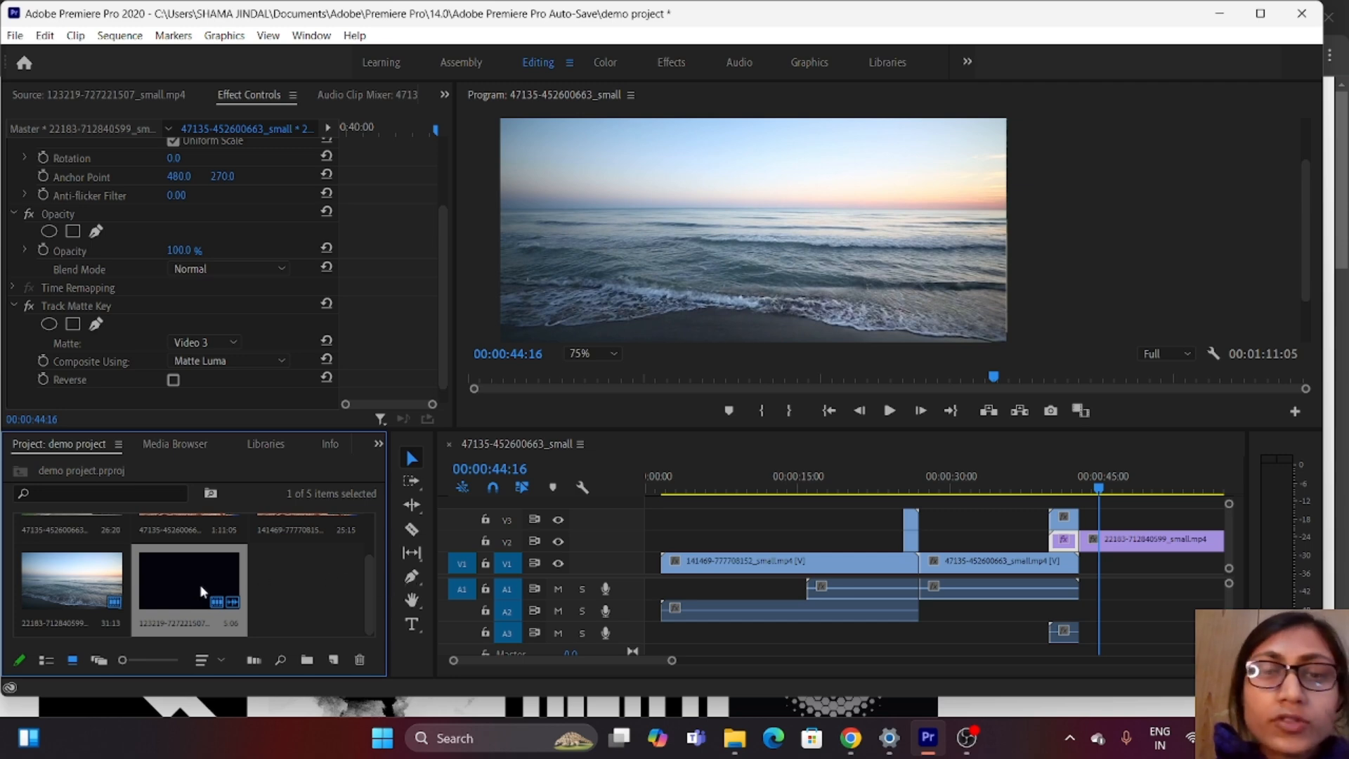
left_click(818, 566)
key("Delete")
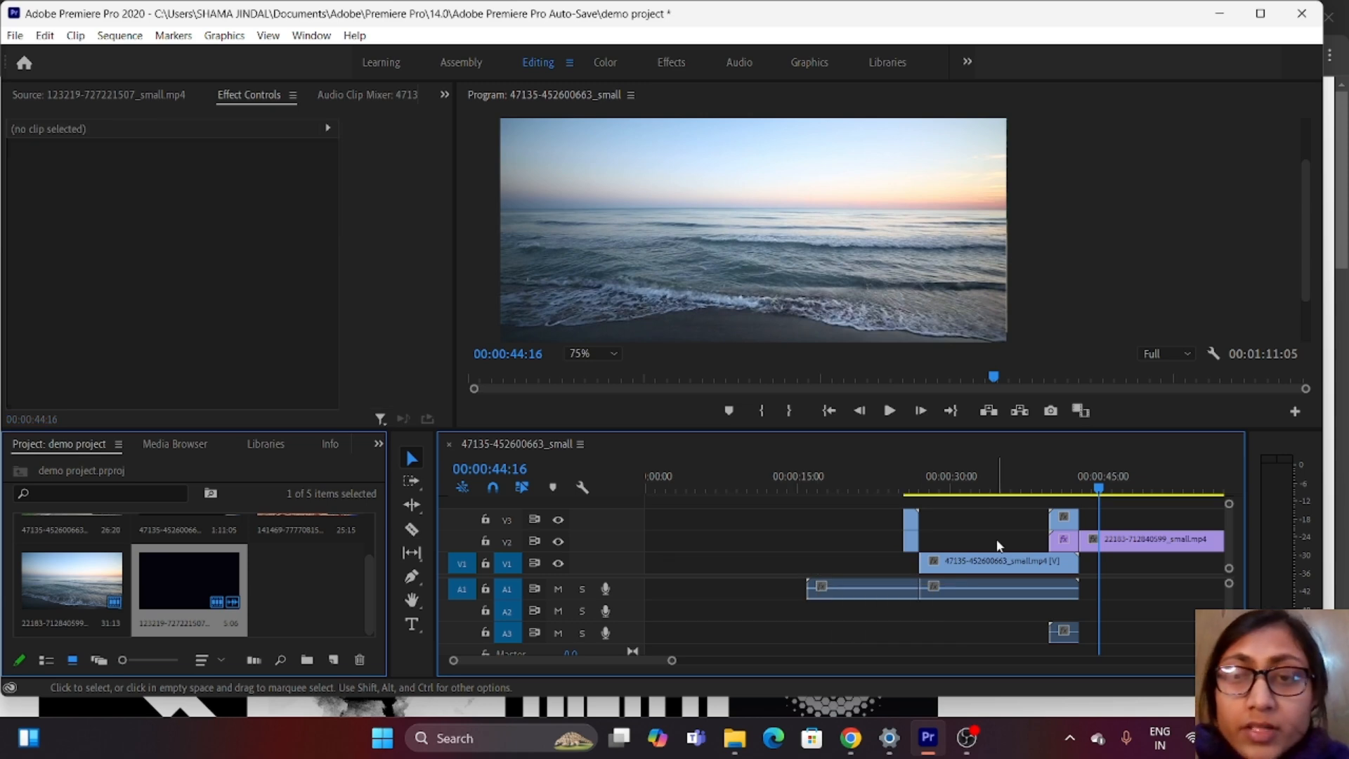
left_click(1003, 563)
key("Delete")
left_click(1126, 550)
key("Delete")
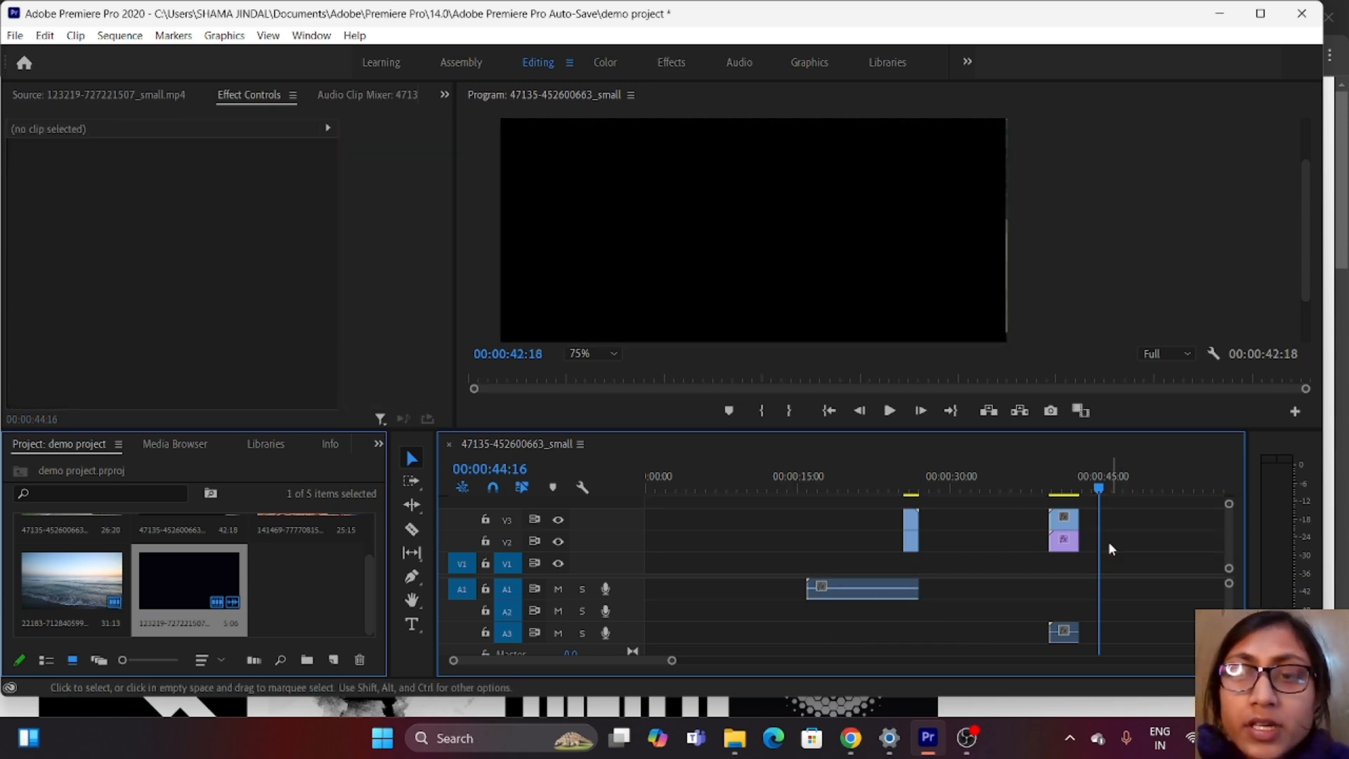
Step: Delete the remaining transition clips on V3 and the short clip parts beneath them on V2
left_click(1064, 518)
key("Delete")
left_click(1061, 539)
key("Delete")
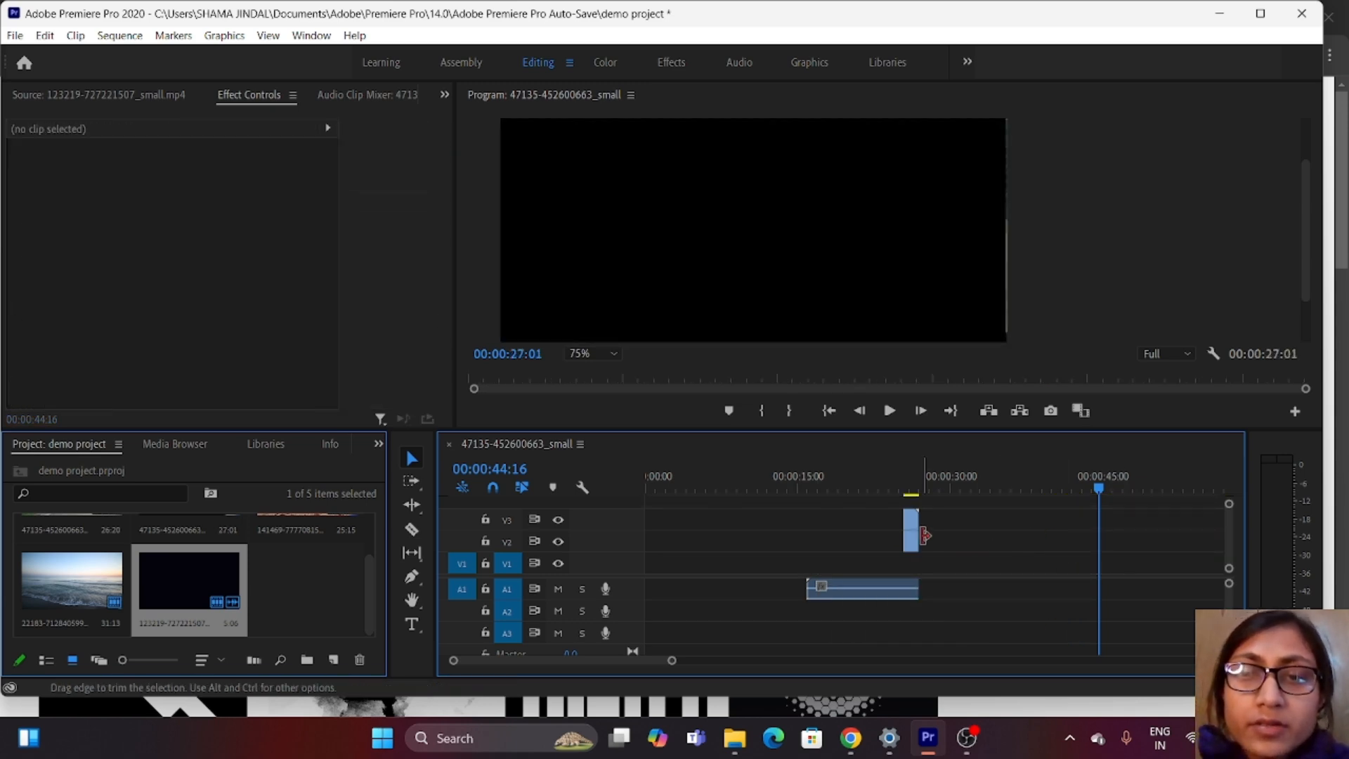
left_click(911, 520)
key("Delete")
left_click(911, 539)
key("Delete")
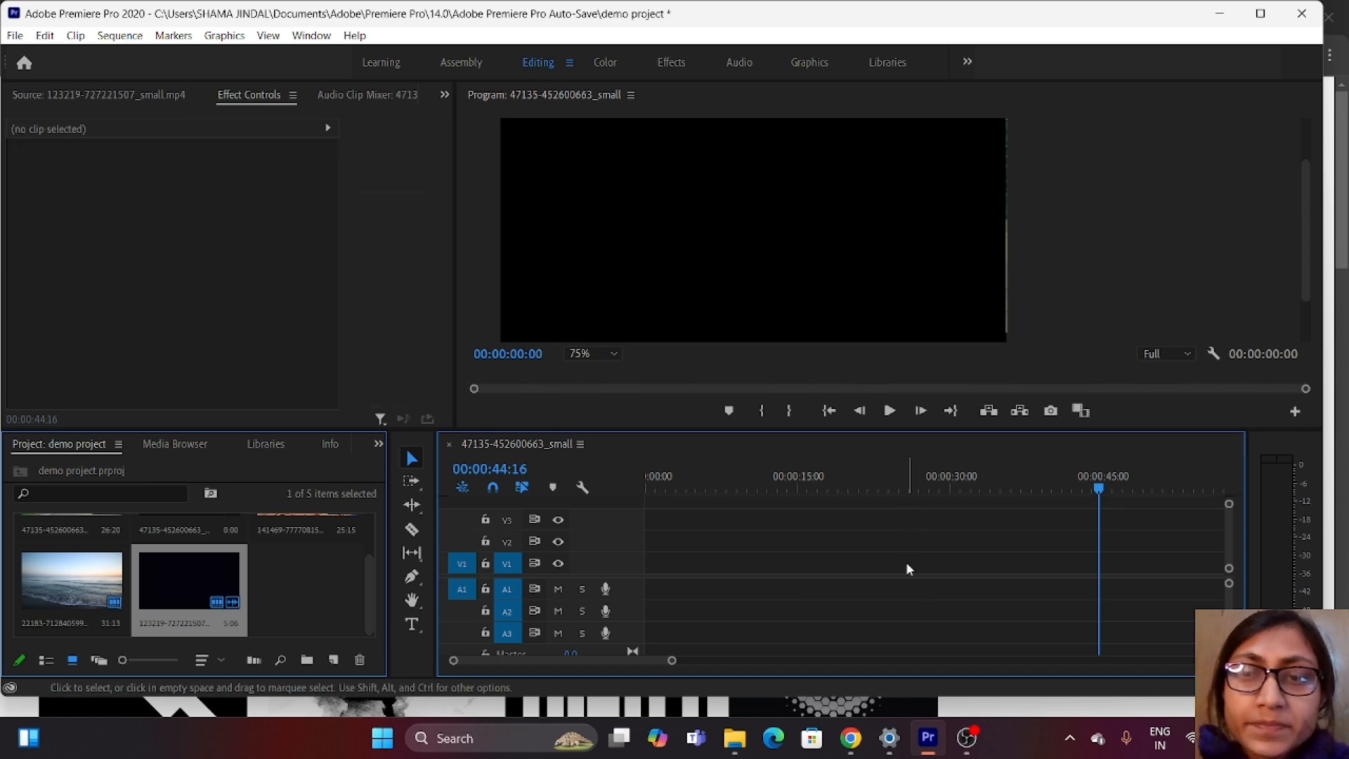
left_click_drag(250, 581, 692, 566)
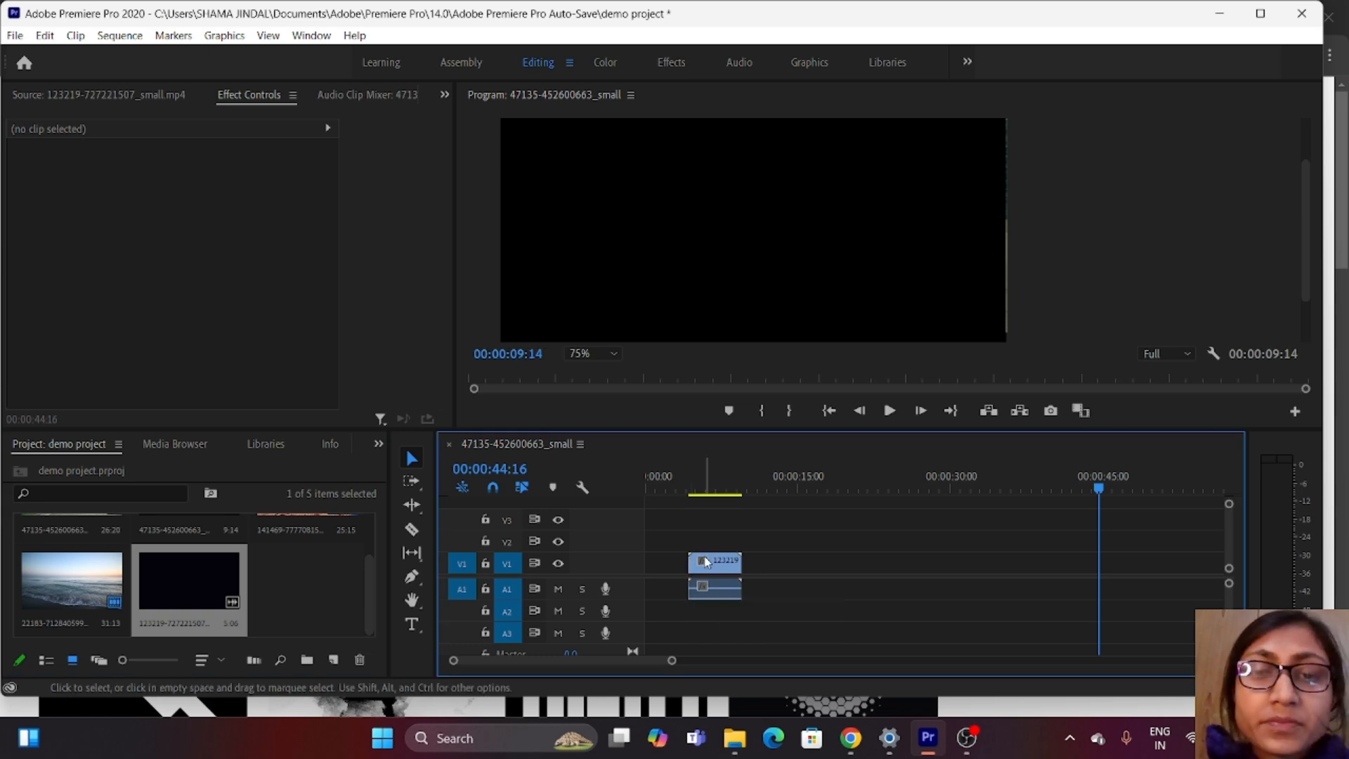
left_click(706, 562)
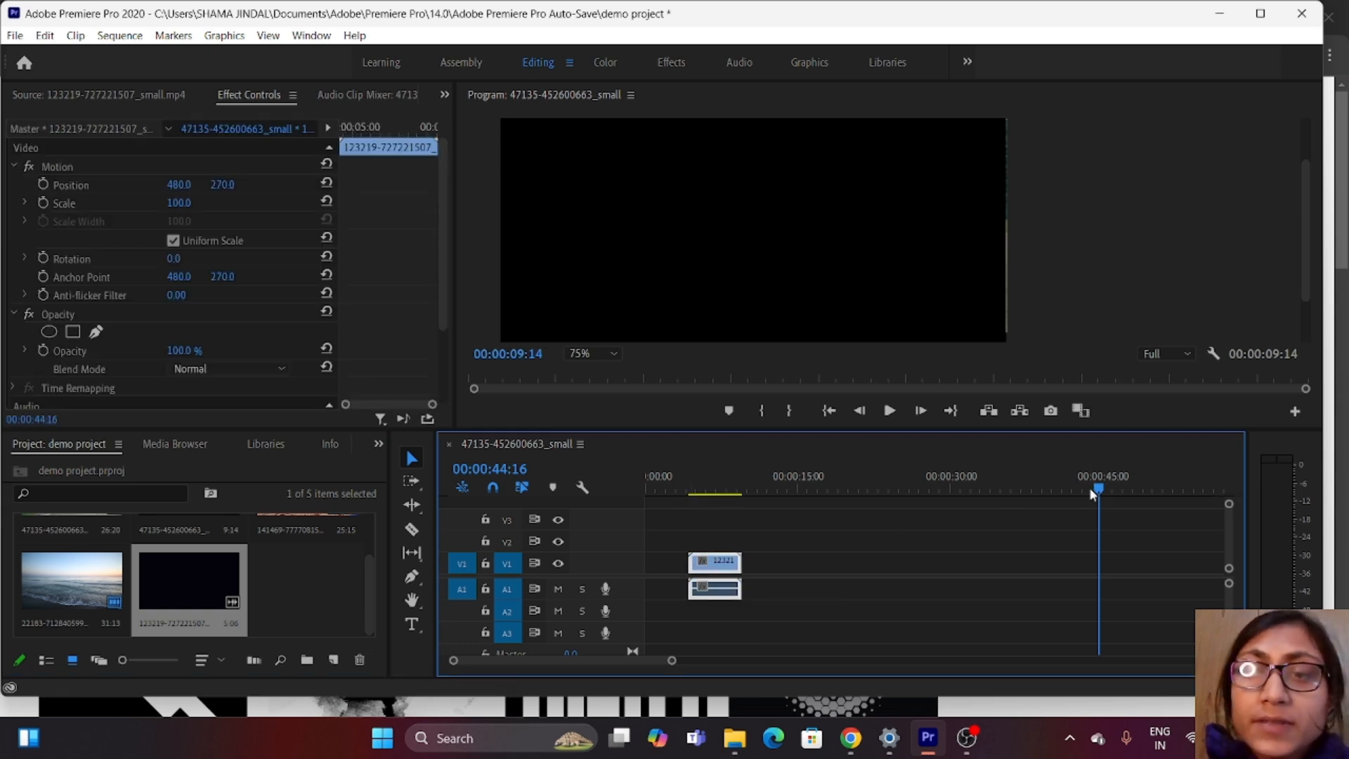
left_click_drag(1089, 487, 733, 526)
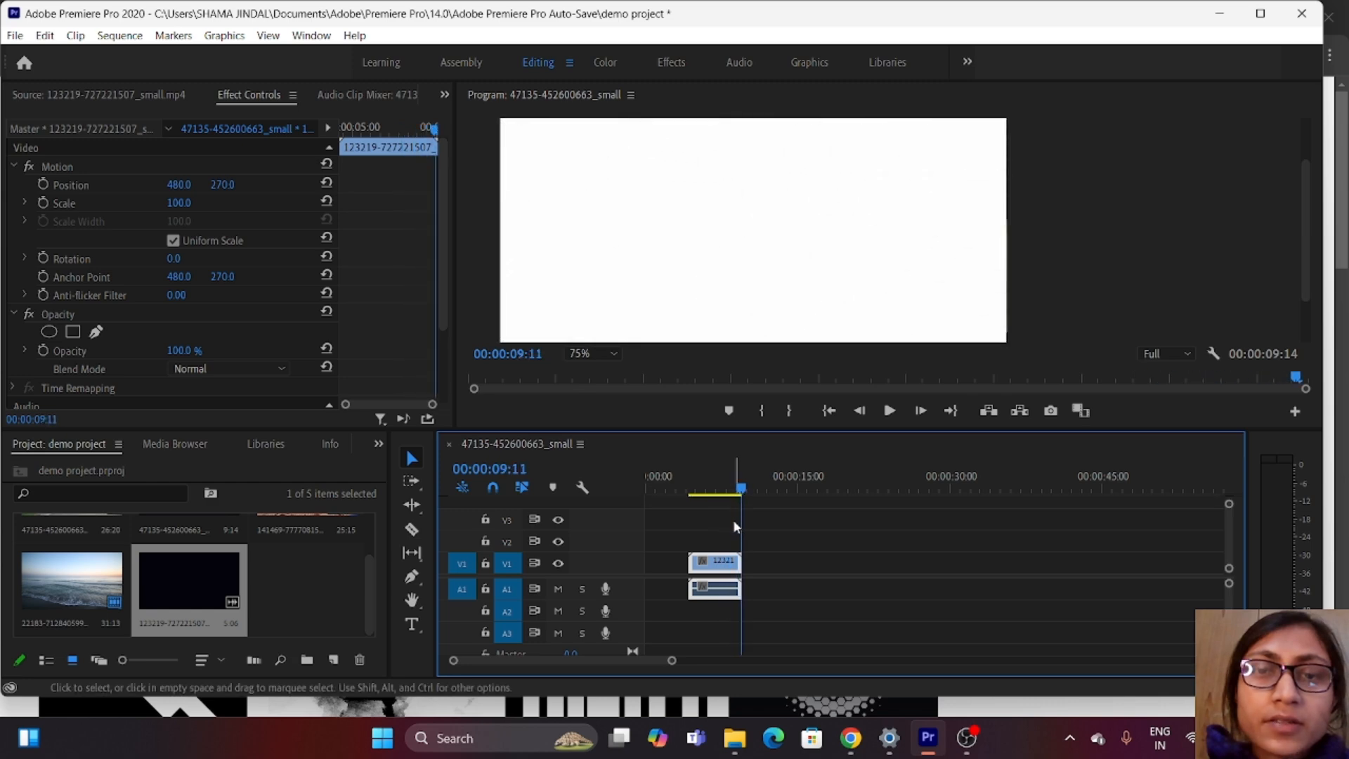
right_click(730, 569)
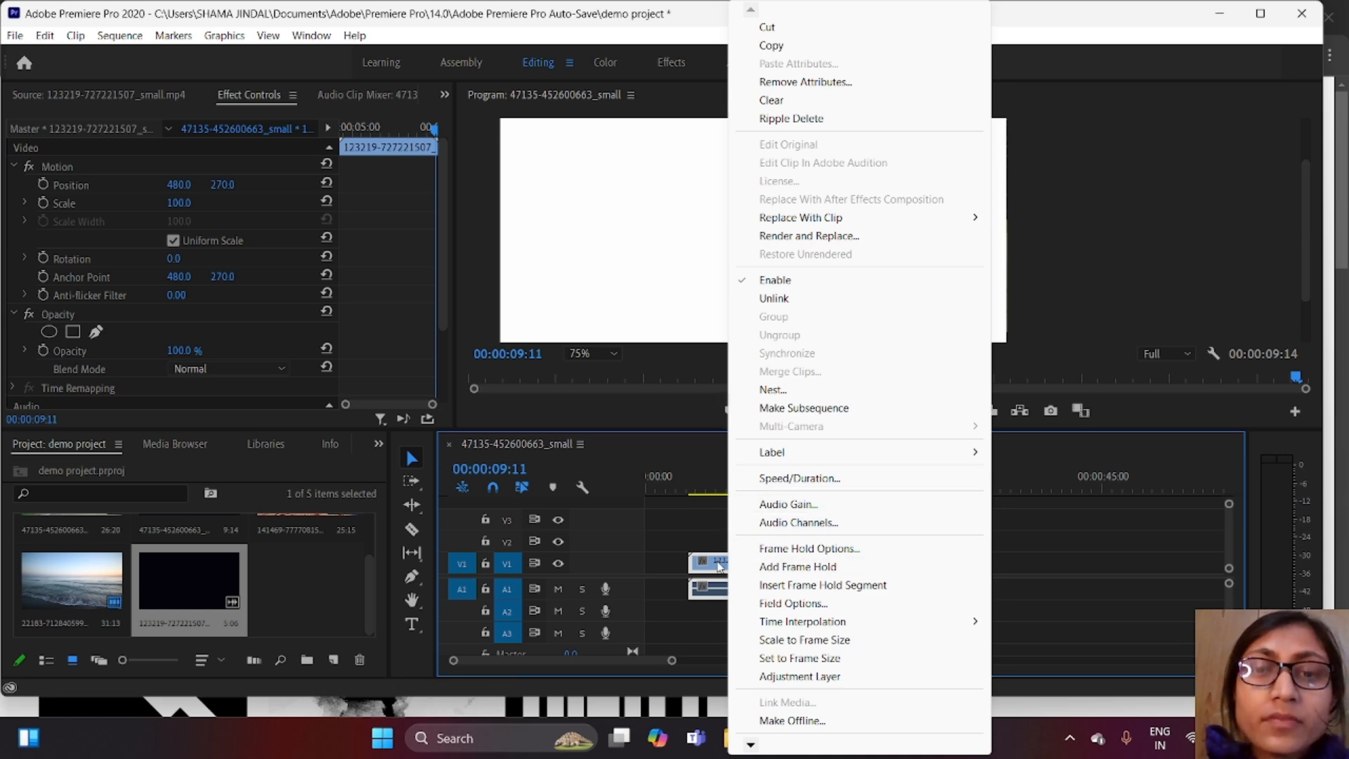
left_click(756, 480)
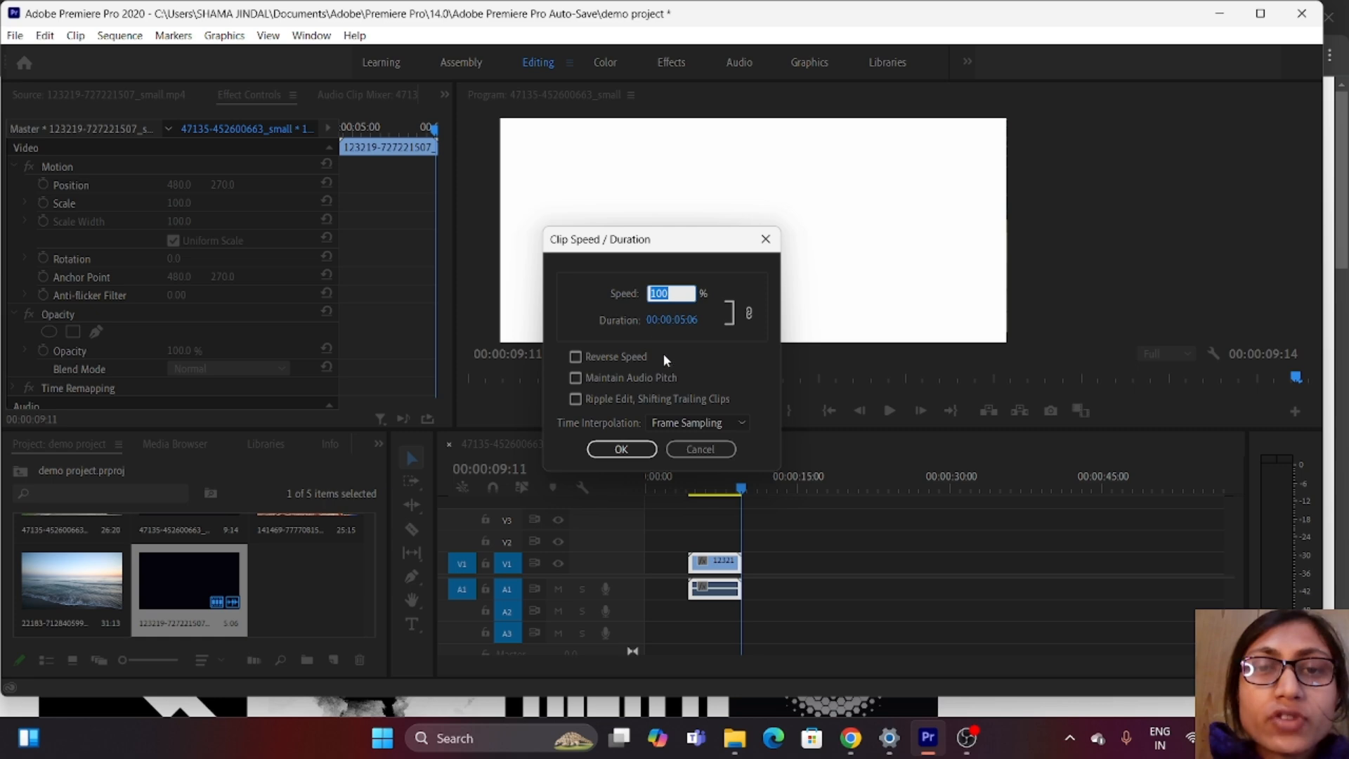
left_click(578, 356)
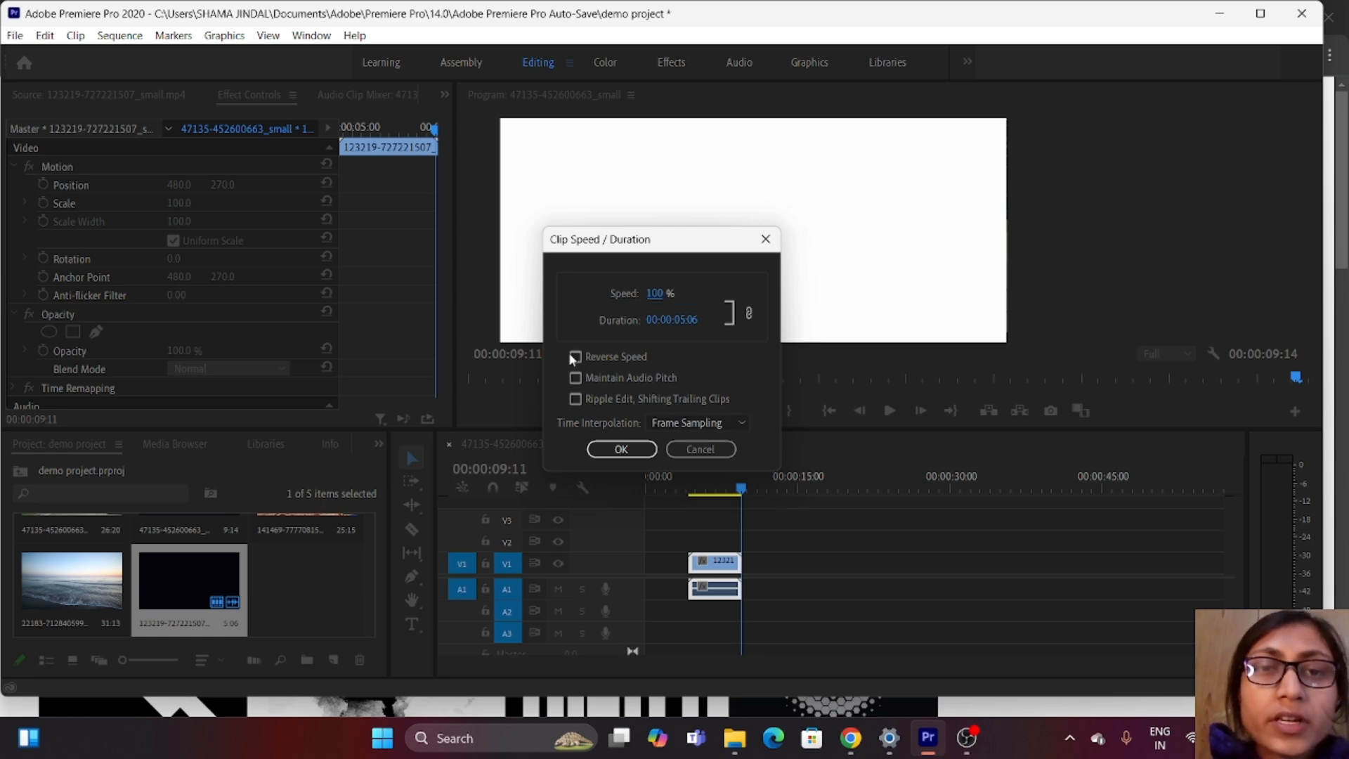
left_click(621, 448)
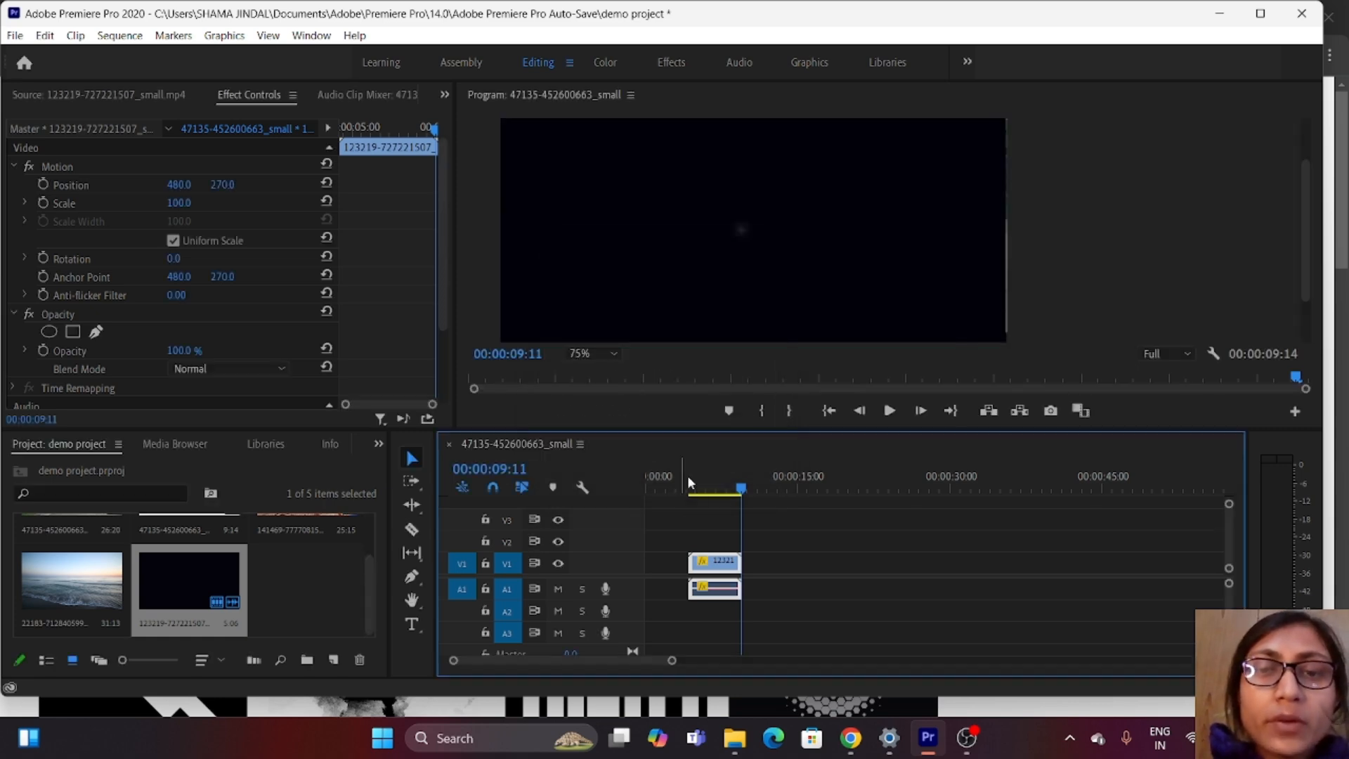
Step: Trim the end of the reversed transition clip to 00:00:06:10, where it turns fully black, and play it back
left_click_drag(740, 496, 690, 495)
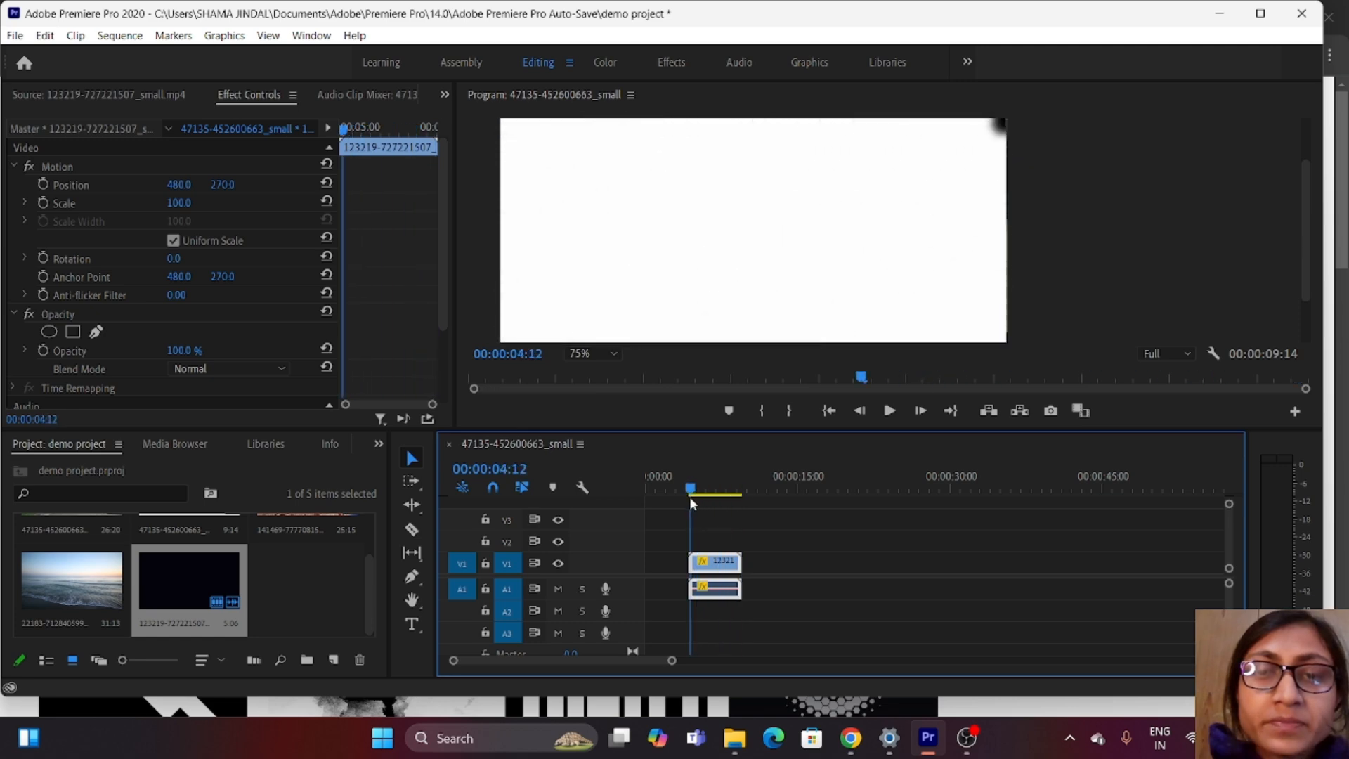
key("space")
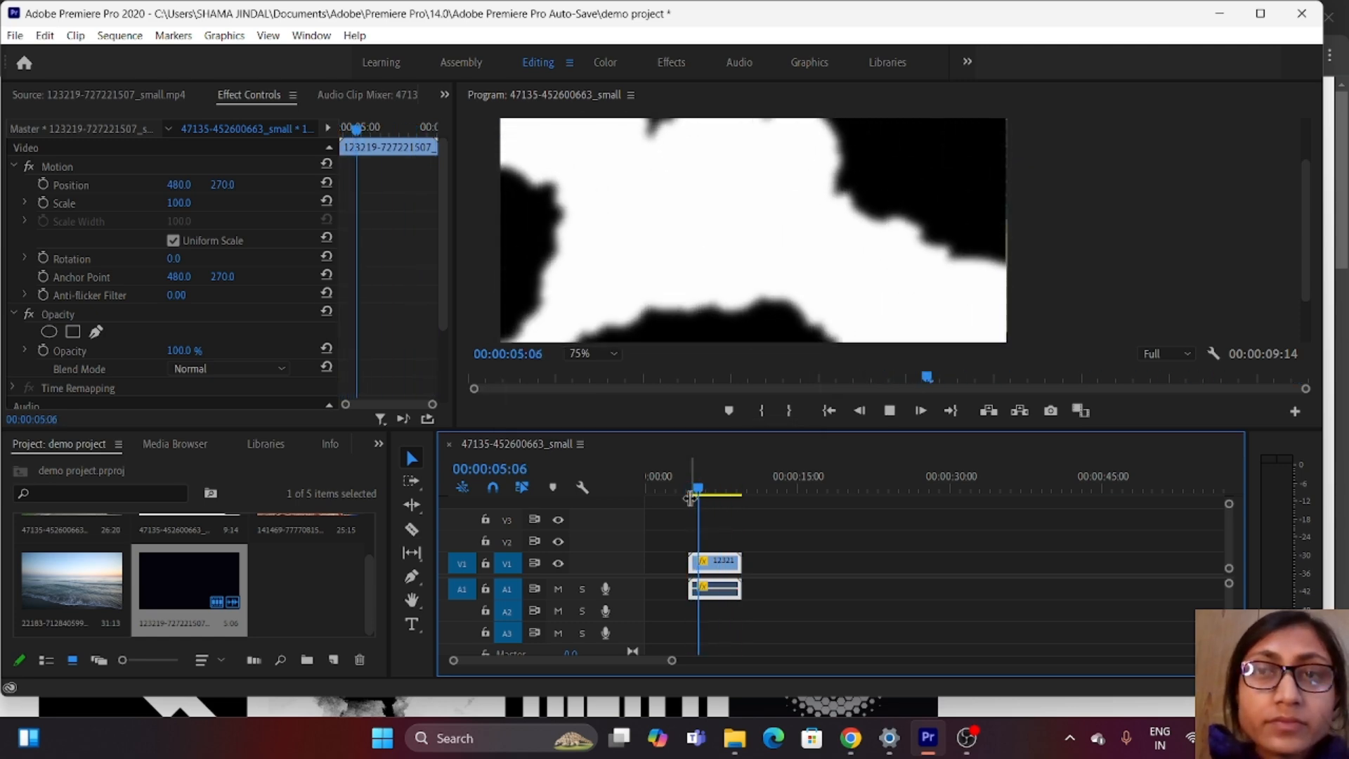
key("space")
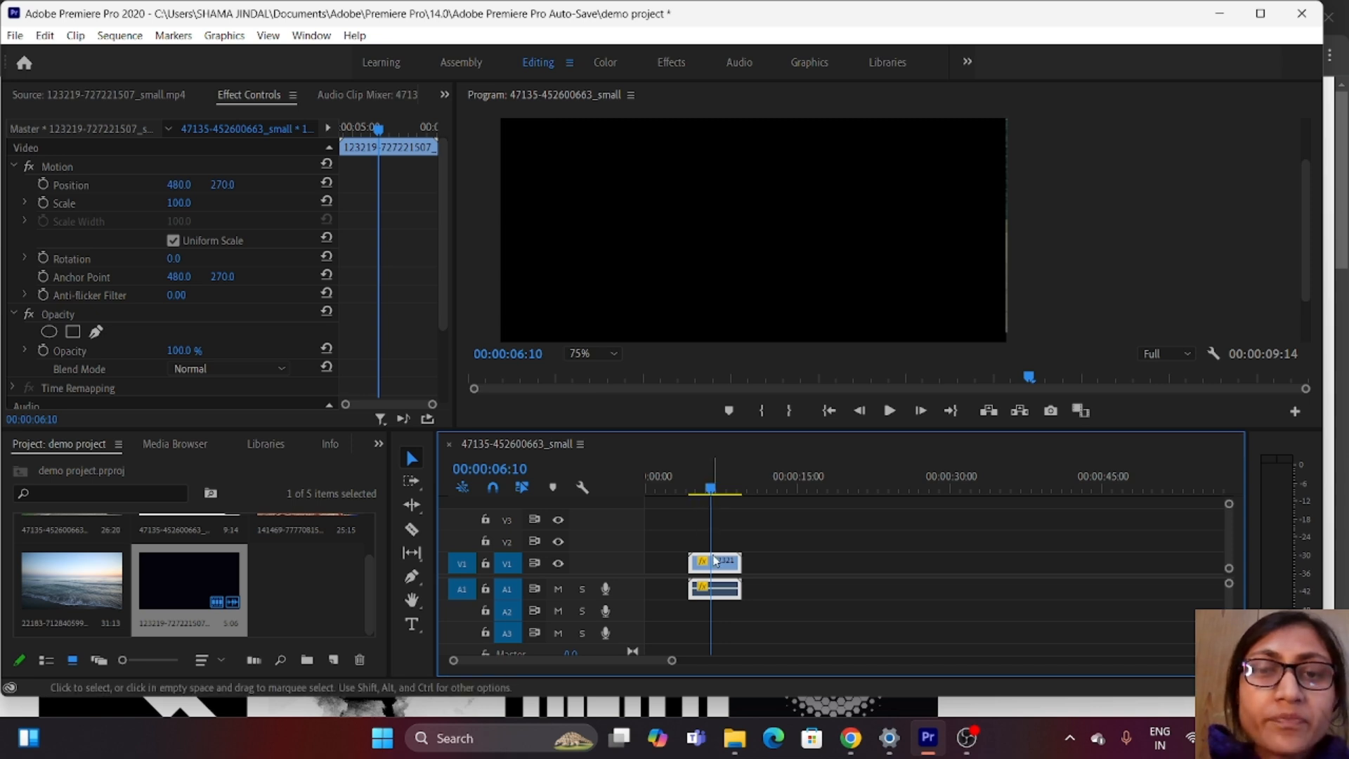
left_click_drag(737, 563, 709, 560)
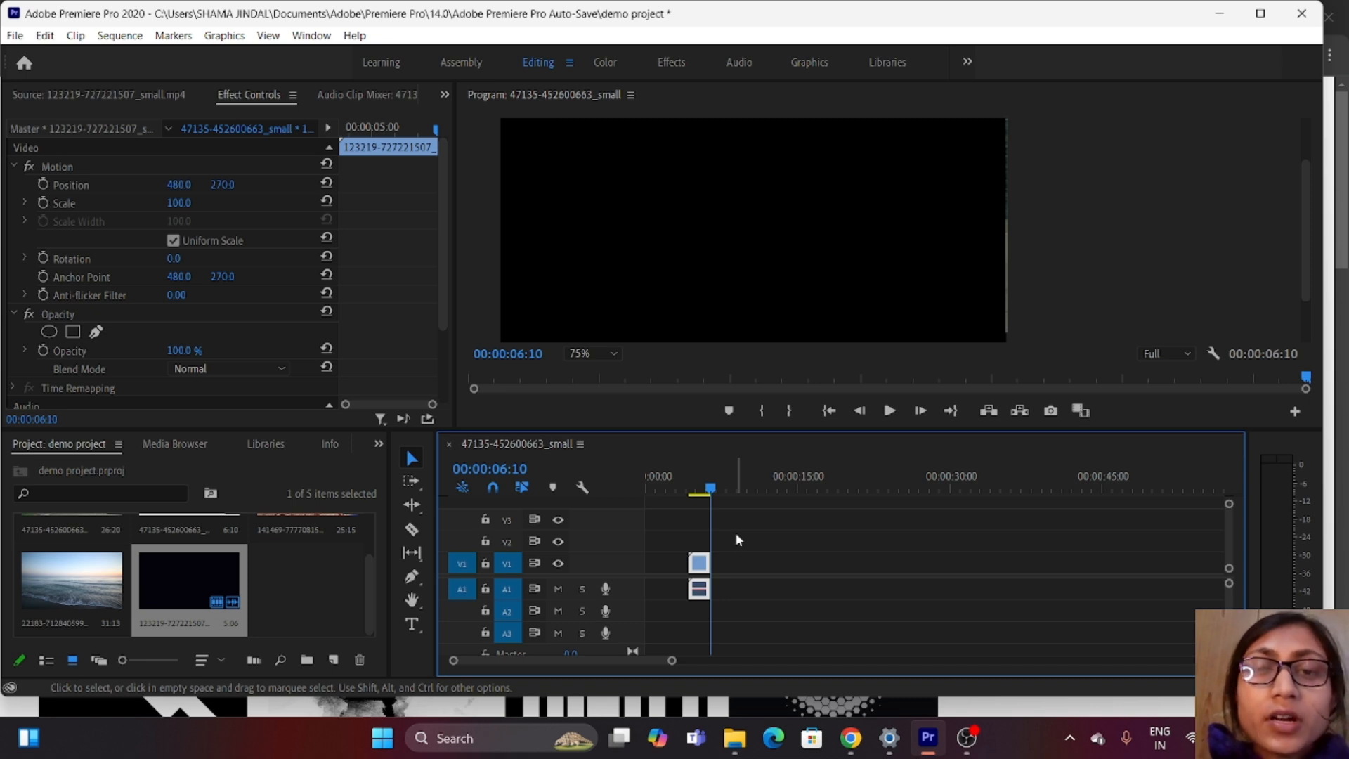
left_click_drag(711, 486, 690, 492)
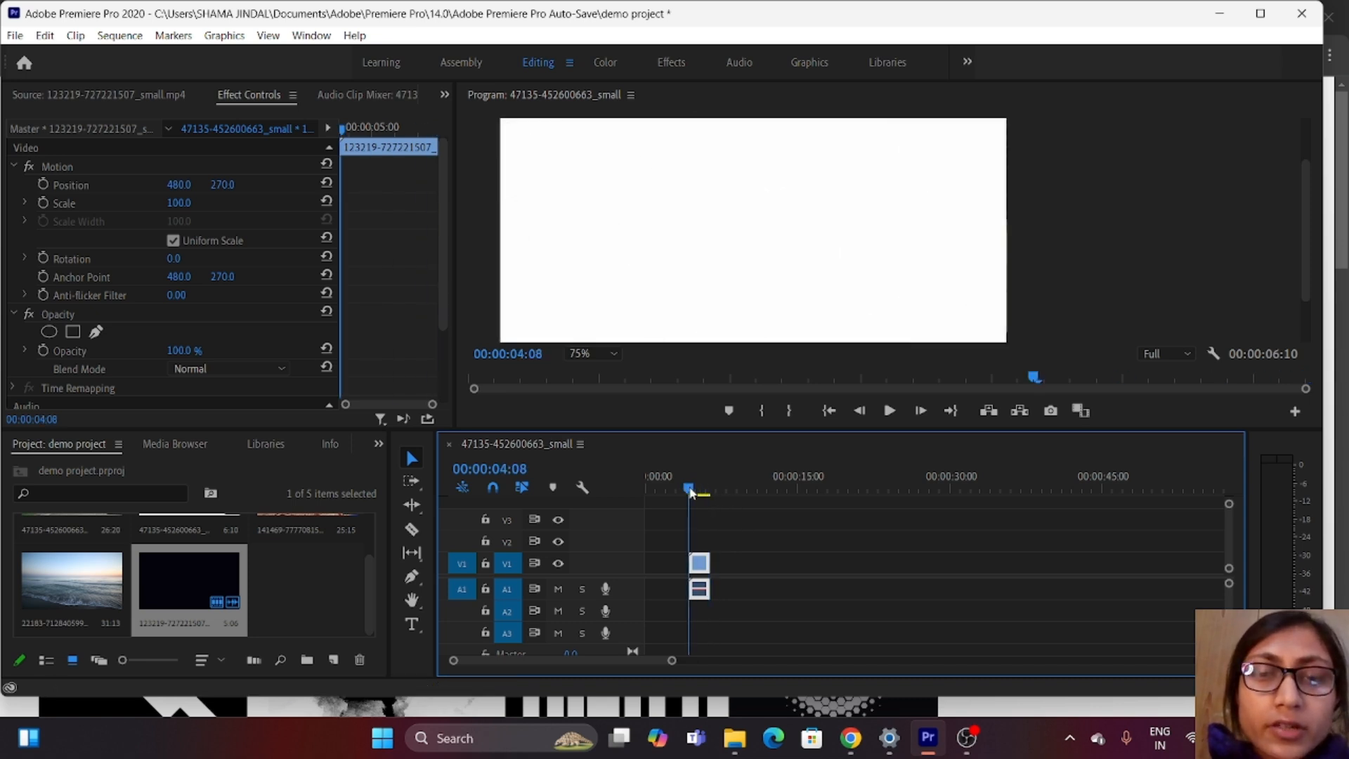
key("space")
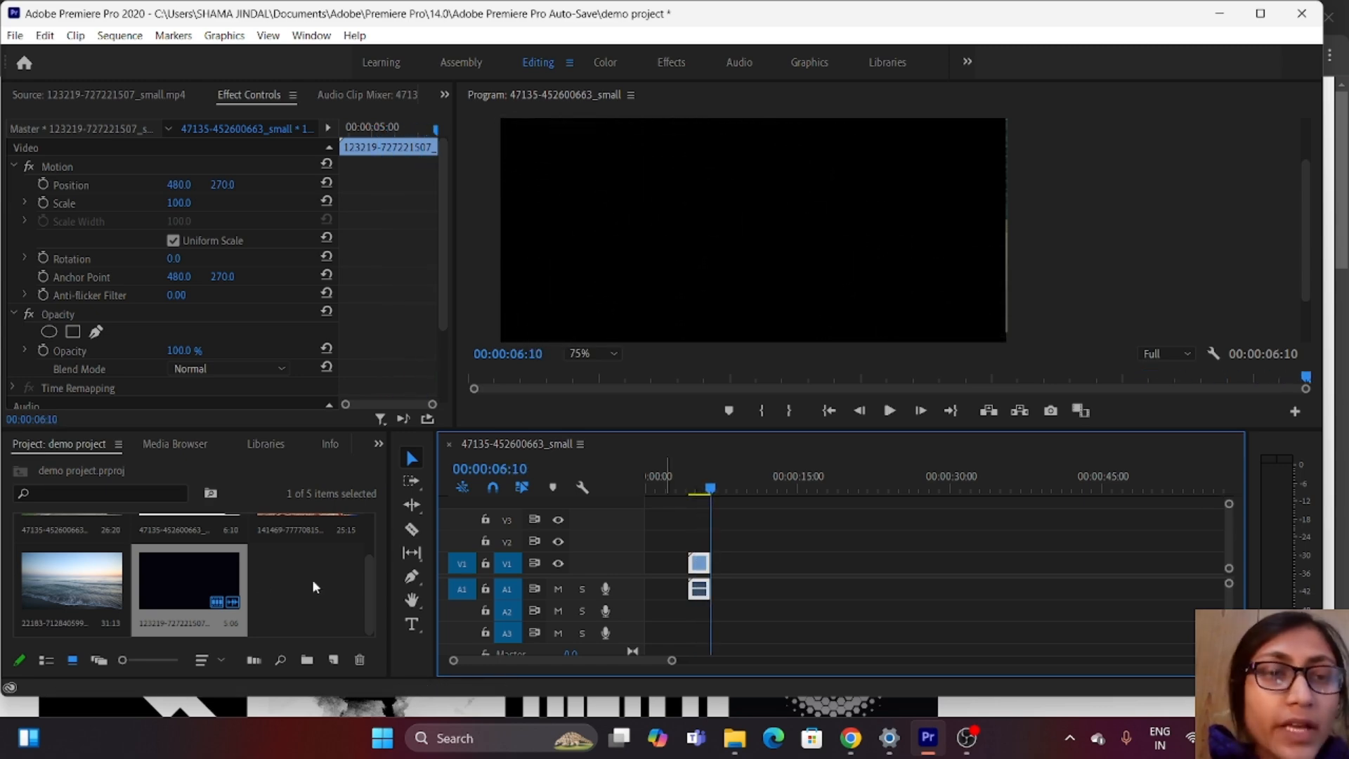
scroll(119, 592, "up", 1)
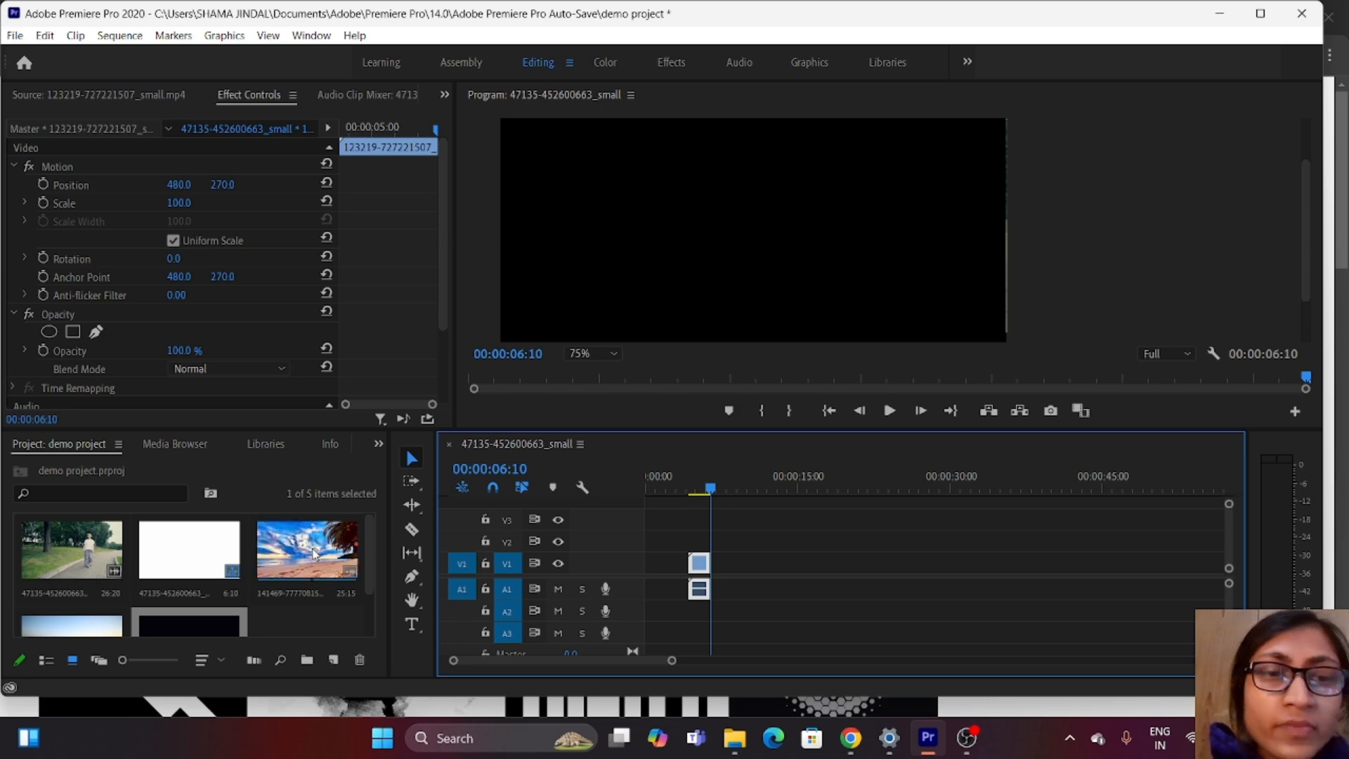
left_click_drag(314, 553, 654, 539)
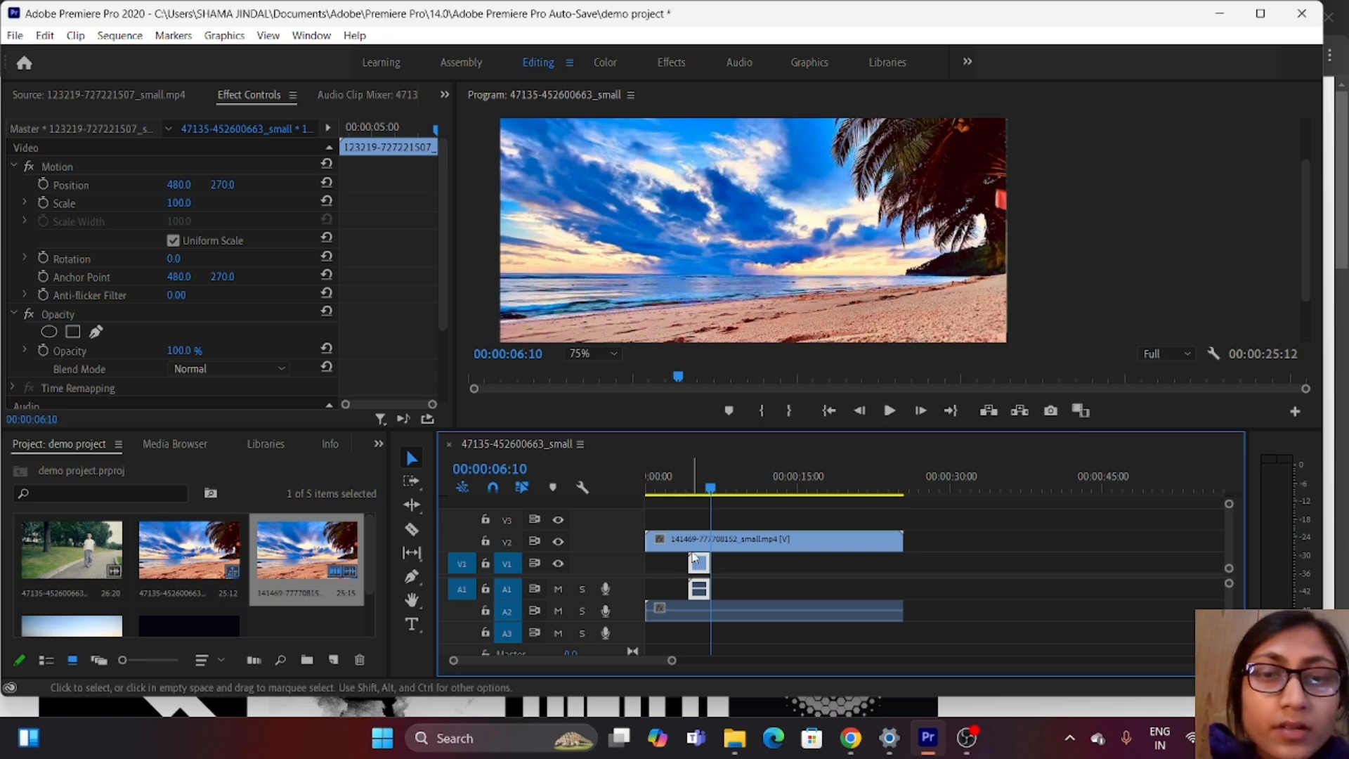
left_click_drag(700, 562, 1074, 544)
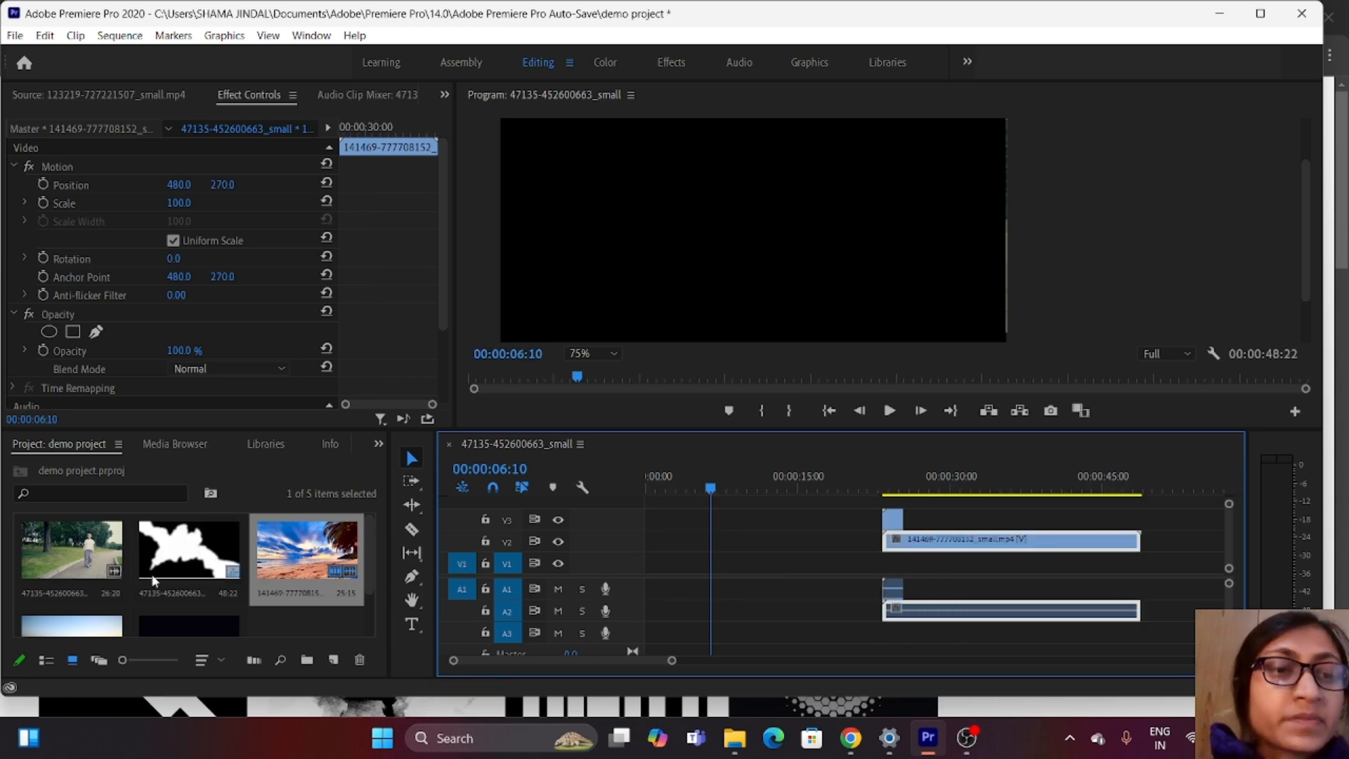
scroll(116, 576, "down", 1)
left_click_drag(115, 594, 655, 577)
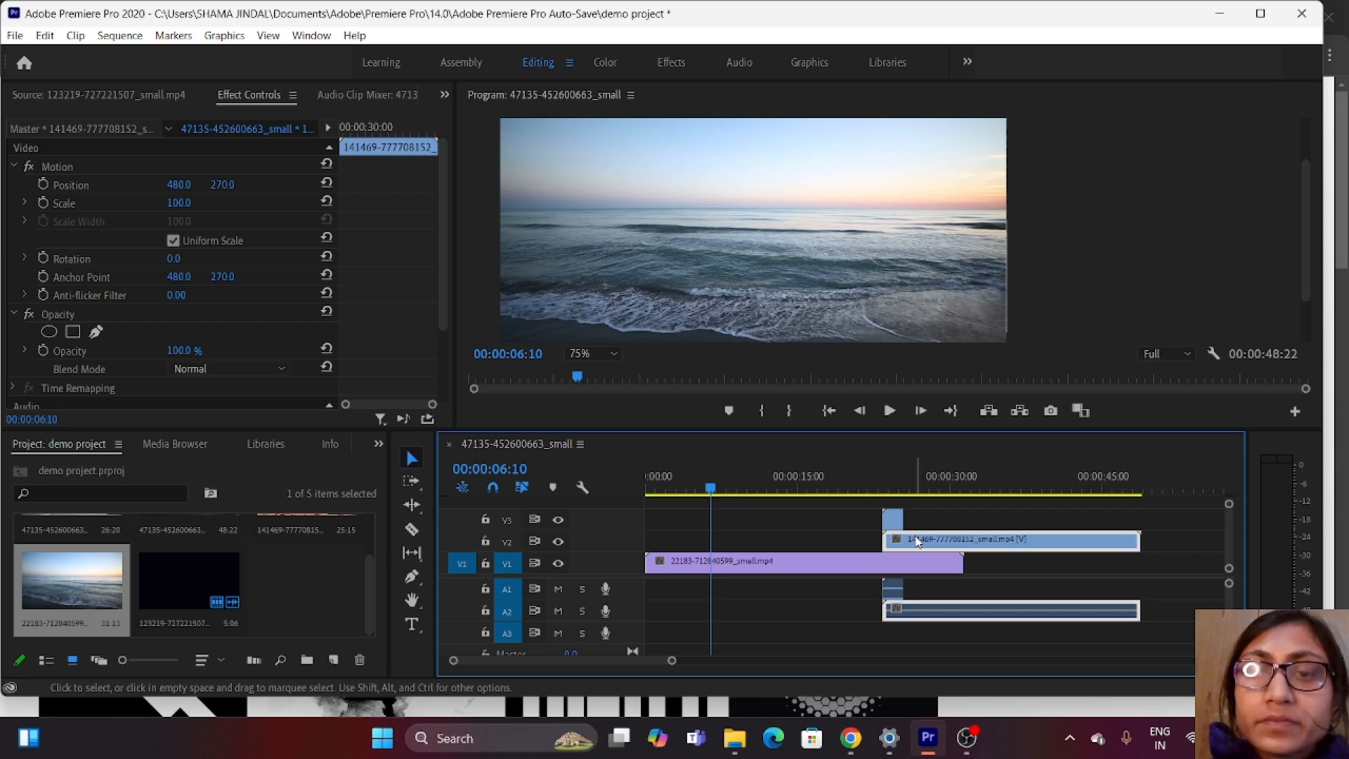
left_click_drag(916, 540, 1000, 546)
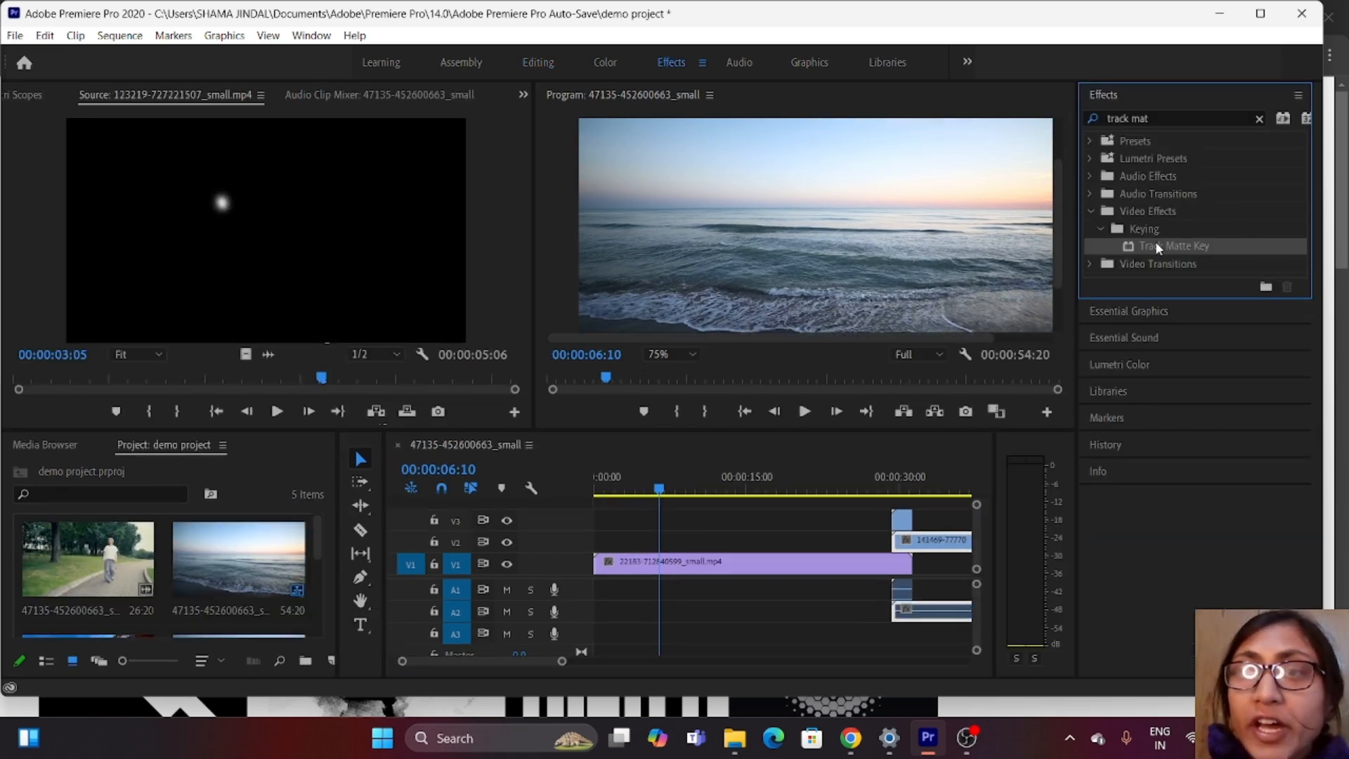
Step: Apply Track Matte Key to the beach clip on V2, using Video 3 as the matte and compositing with Matte Luma
left_click_drag(997, 504, 941, 540)
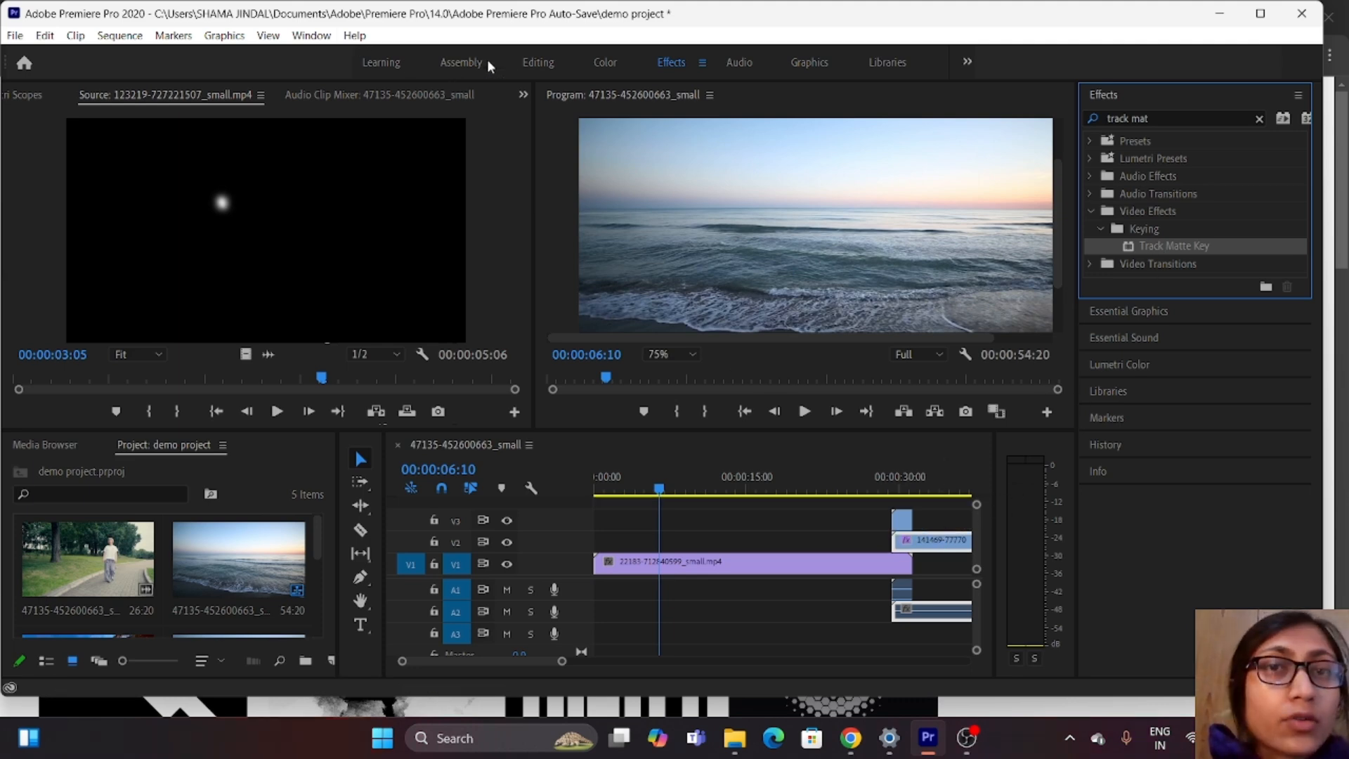
left_click(541, 63)
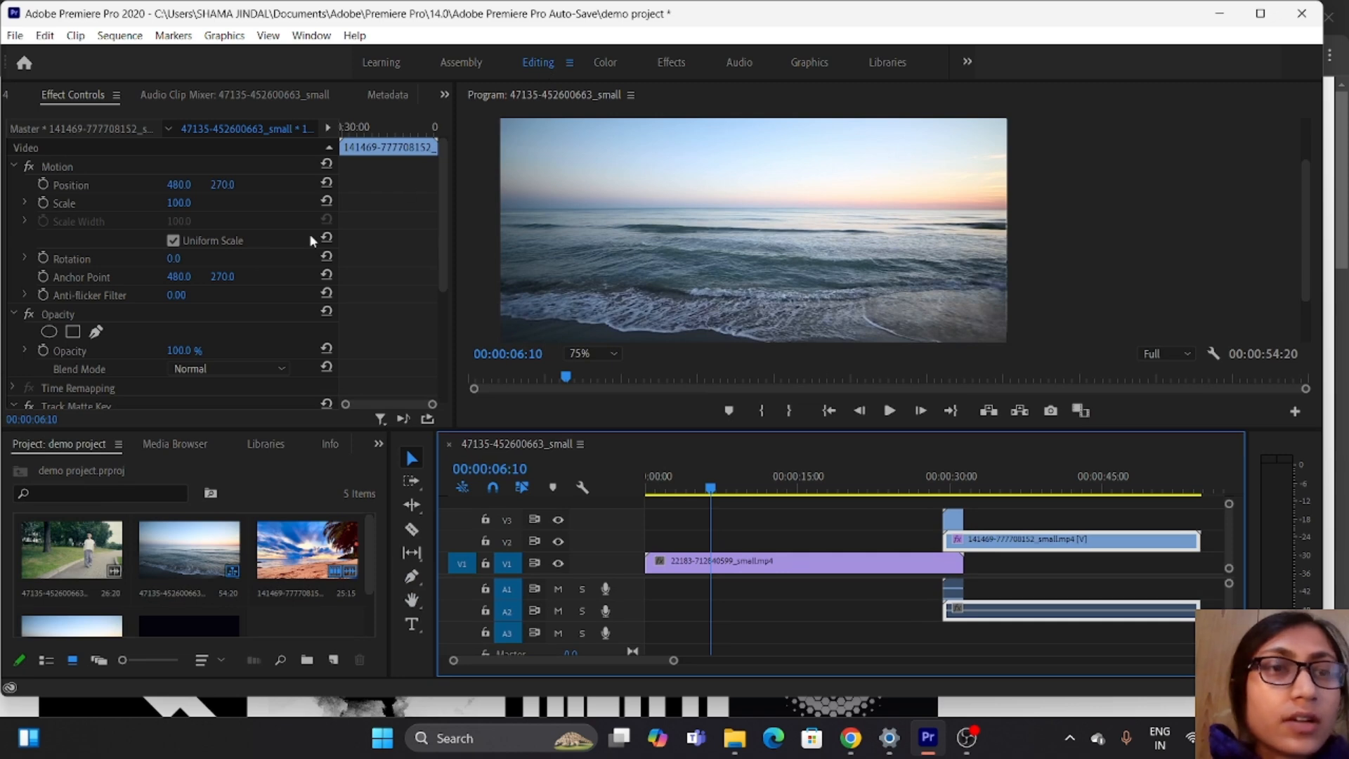
scroll(180, 302, "down", 4)
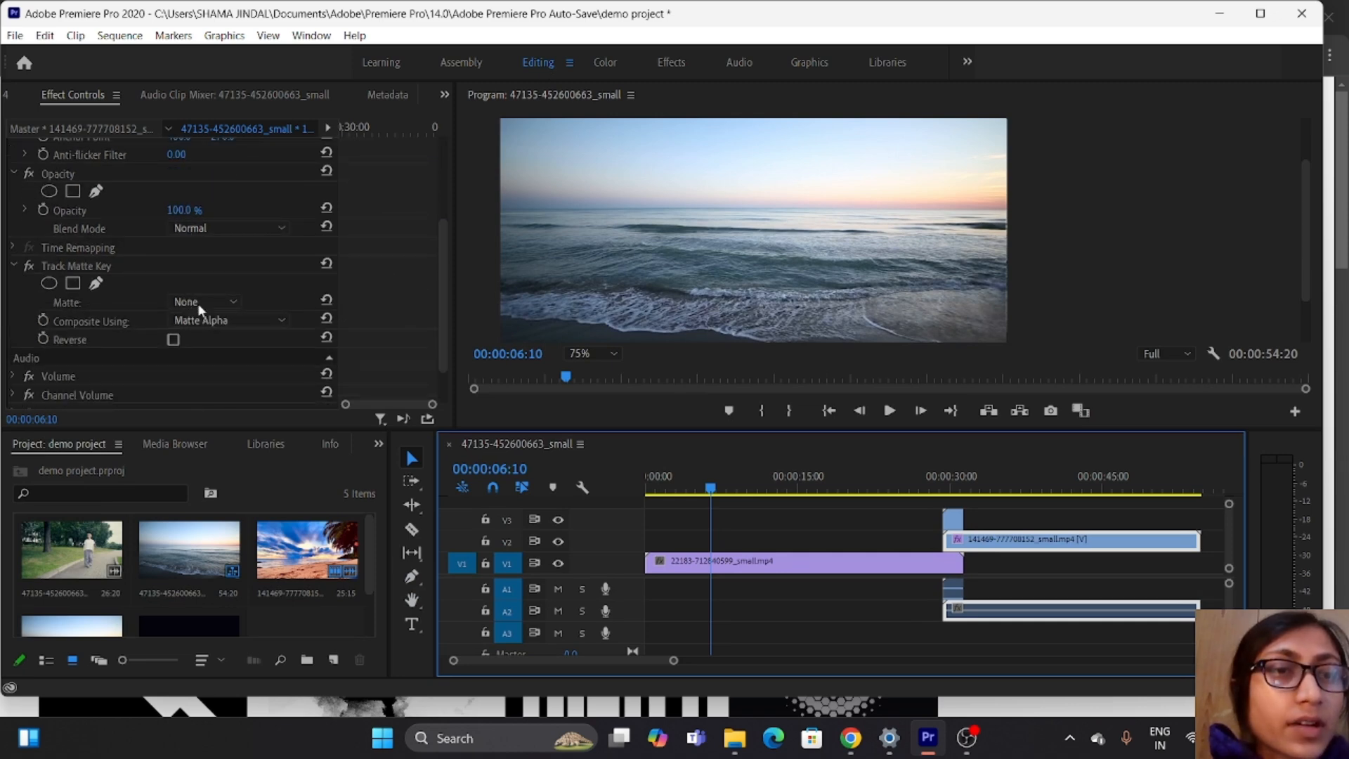
left_click(213, 303)
left_click(220, 335)
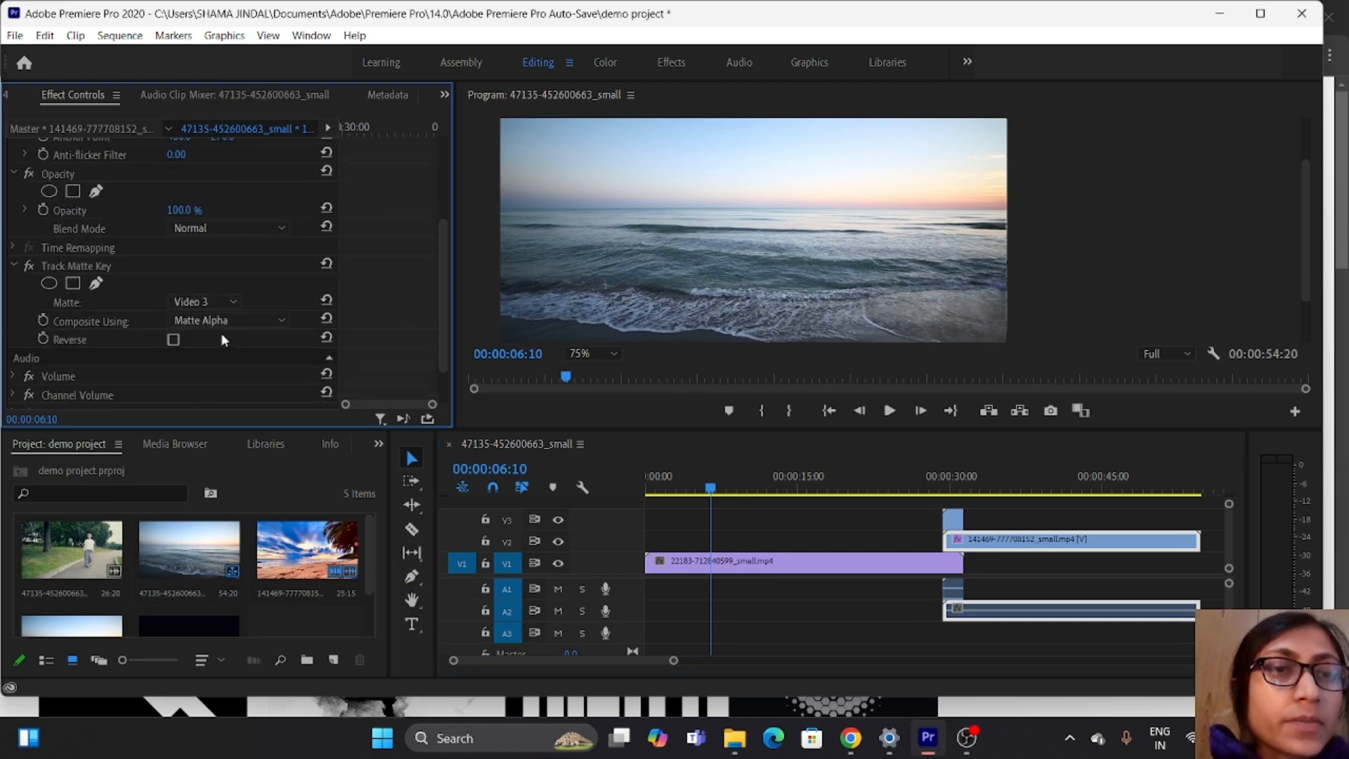
left_click(219, 318)
left_click(226, 355)
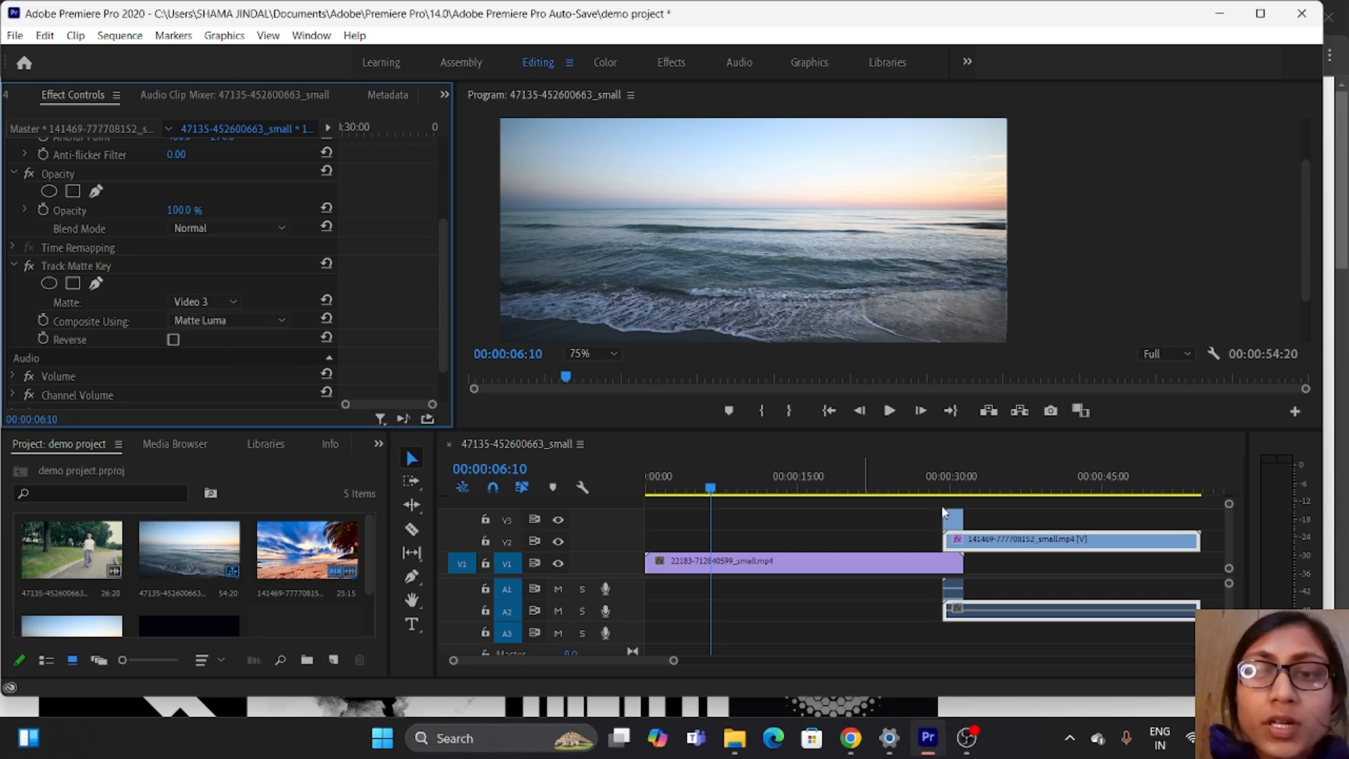
Step: Play back the sea-to-beach transition from just before the reversed transition clip begins
left_click_drag(712, 492, 929, 499)
key("space")
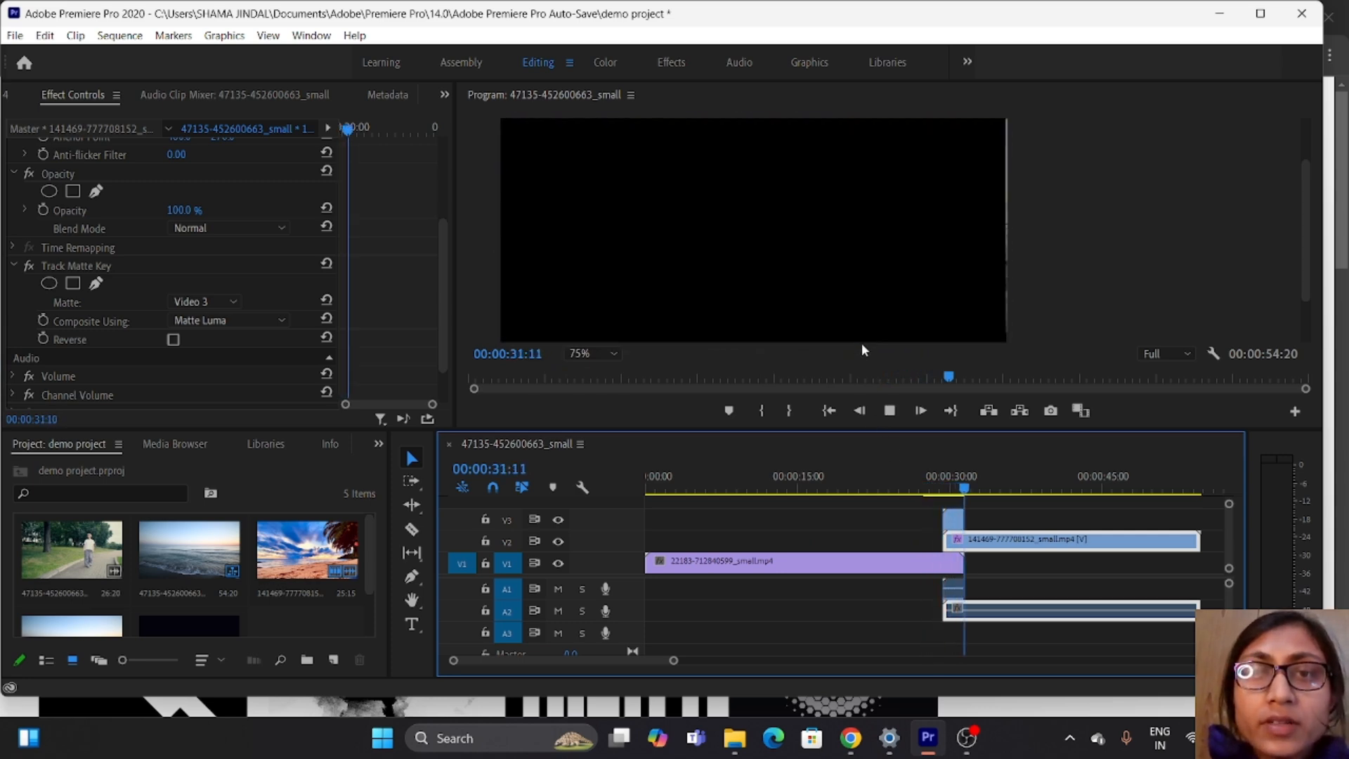
key("space")
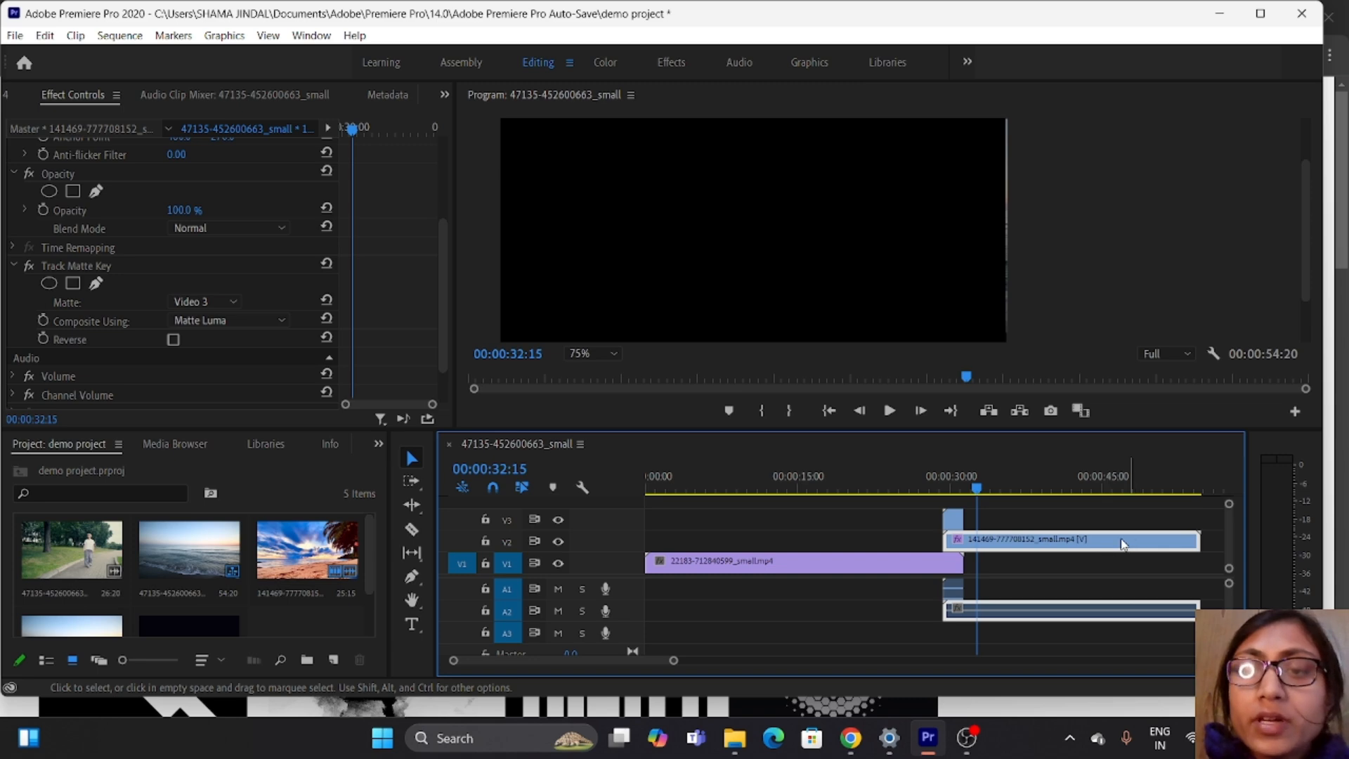
Step: Split the beach clip on V2 at the end of the transition clip and select its long second part
left_click(412, 528)
left_click(973, 539)
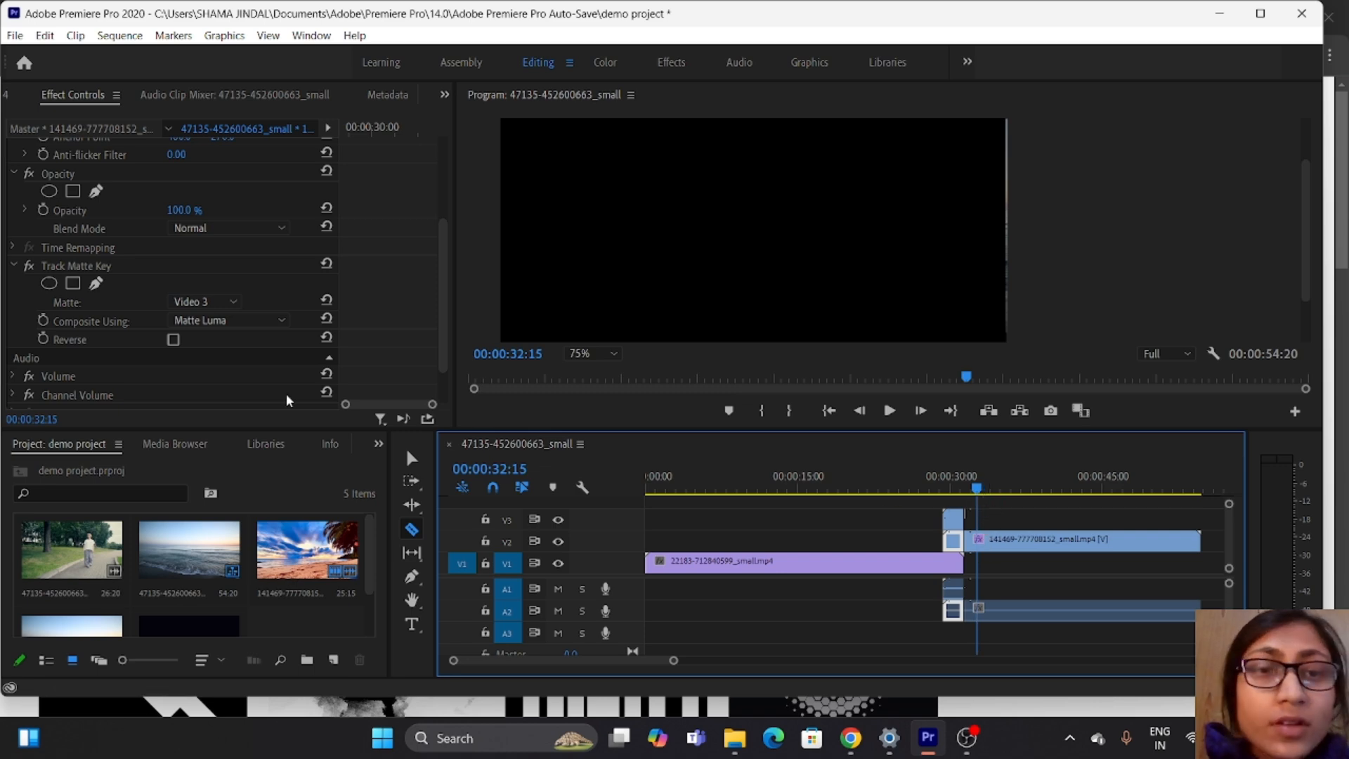
left_click(412, 458)
left_click(1035, 546)
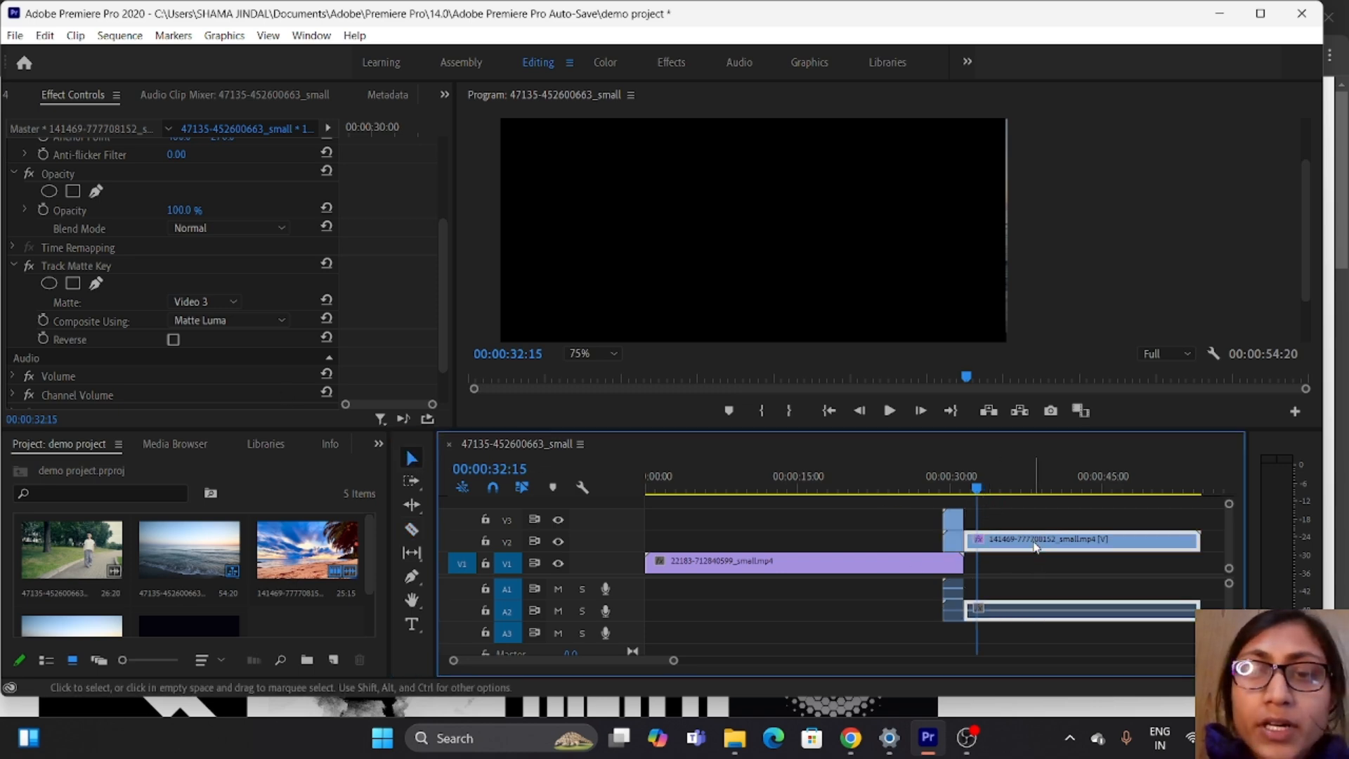
Step: Remove the Track Matte Key effect from the long second part of the beach clip on V2
scroll(180, 335, "down", 4)
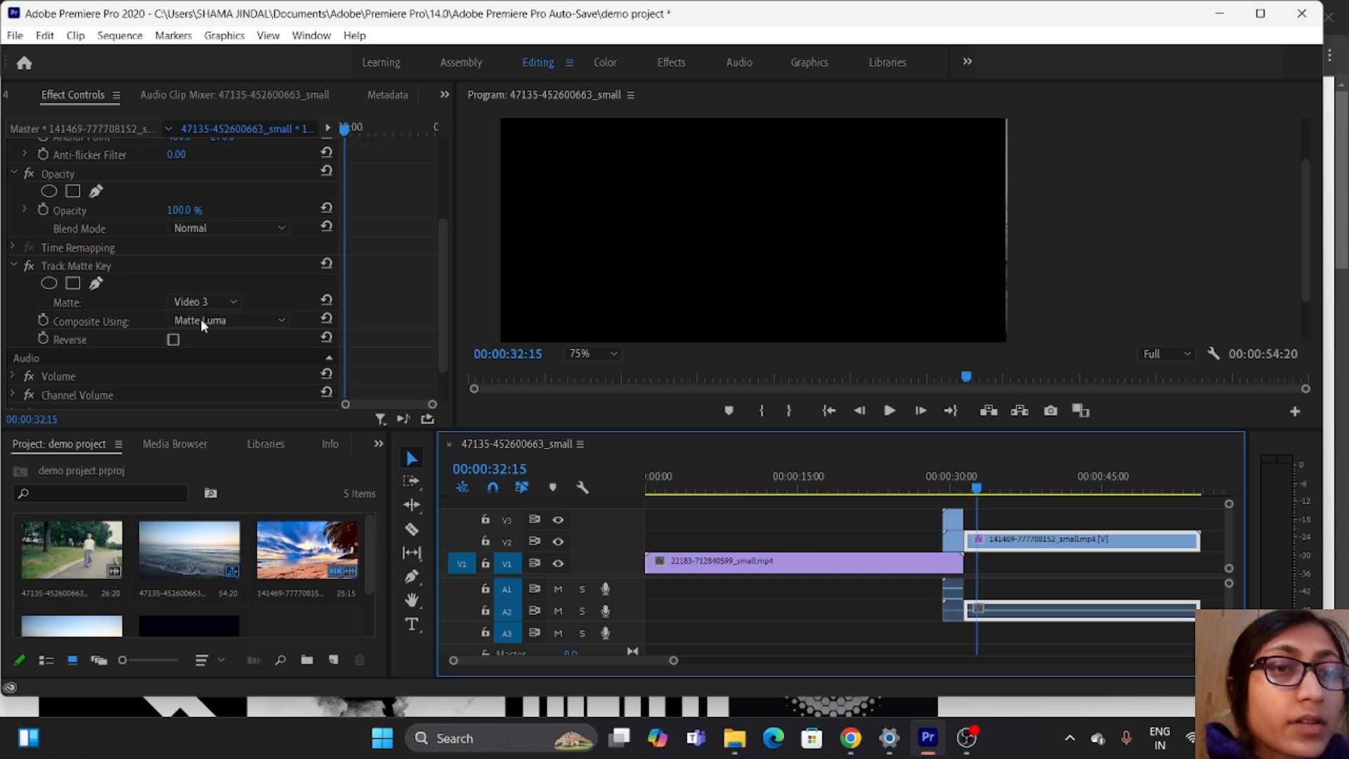
left_click(93, 269)
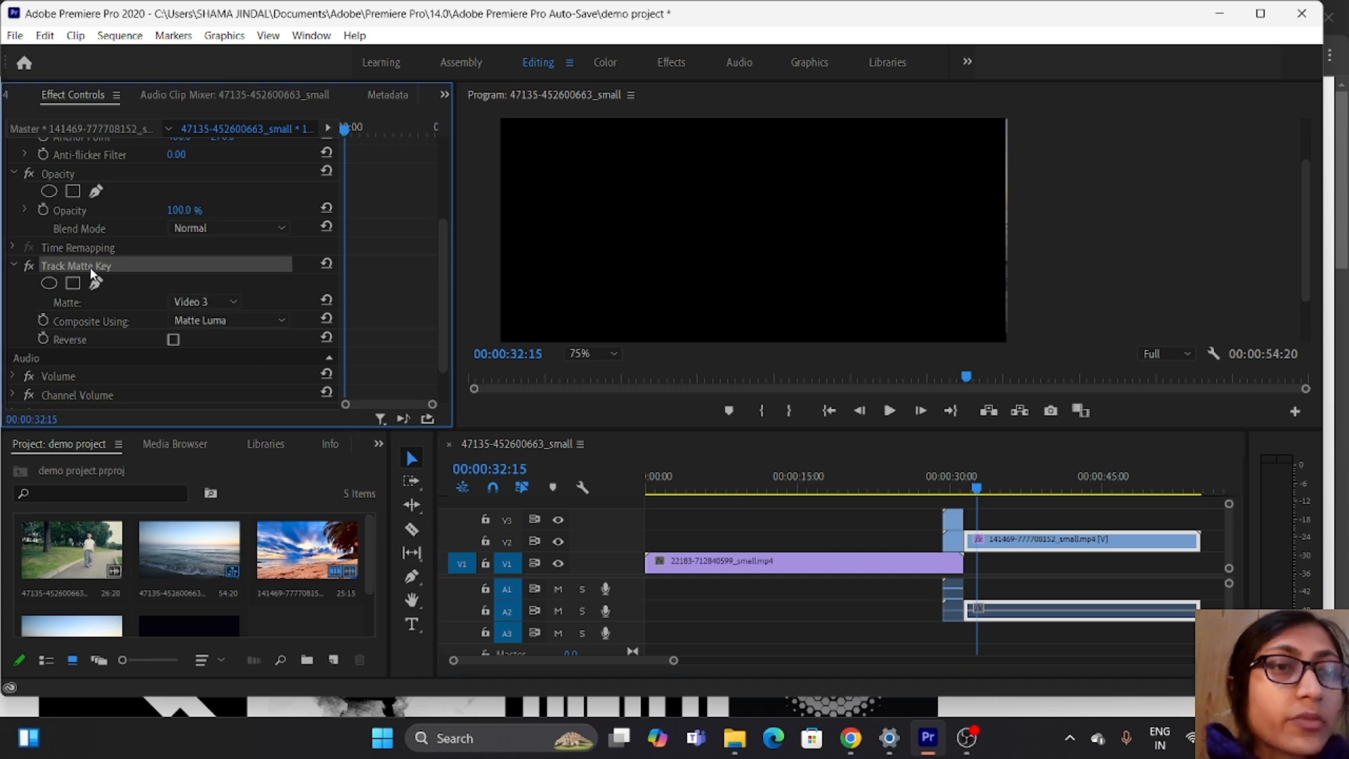
right_click(92, 267)
left_click(138, 408)
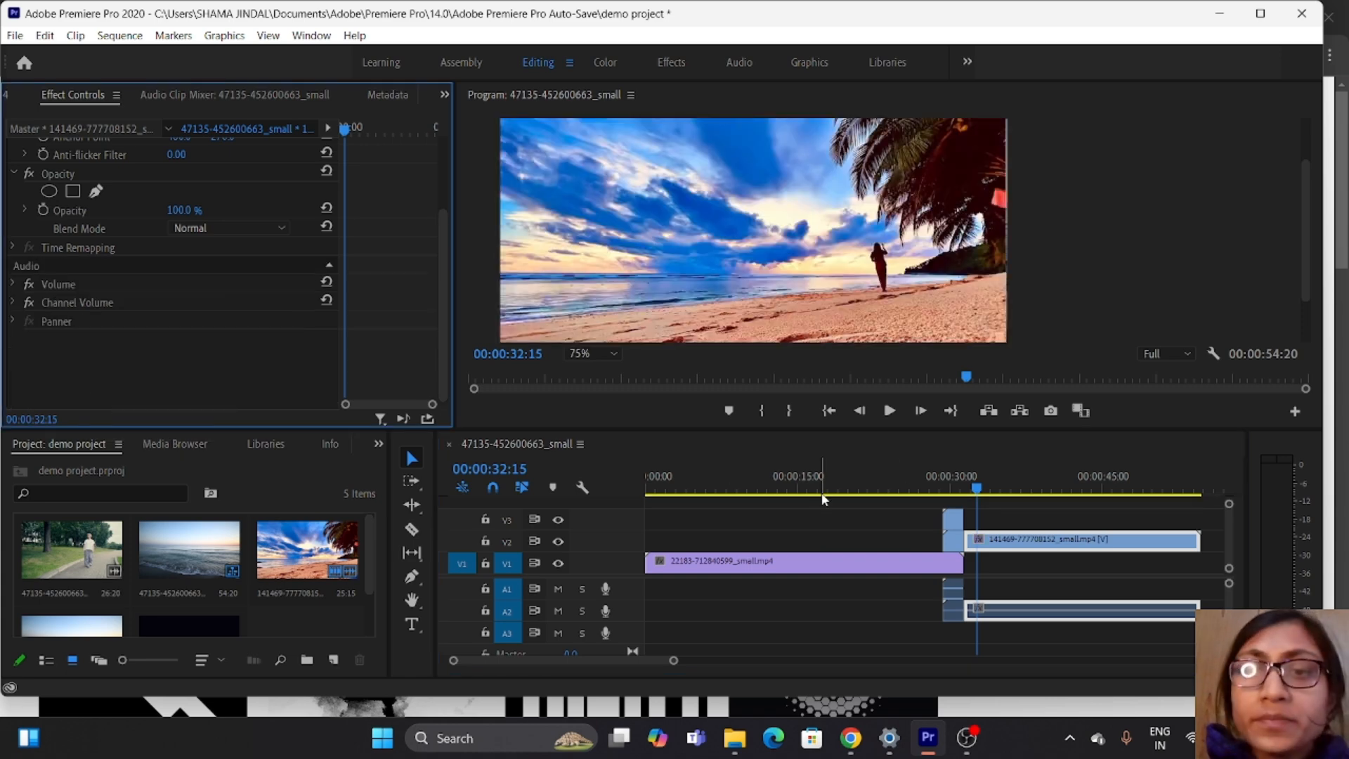
Step: Play back the sea-to-beach transition twice, starting each time shortly before the transition clip and continuing into the second part of the beach clip
left_click_drag(975, 492, 929, 496)
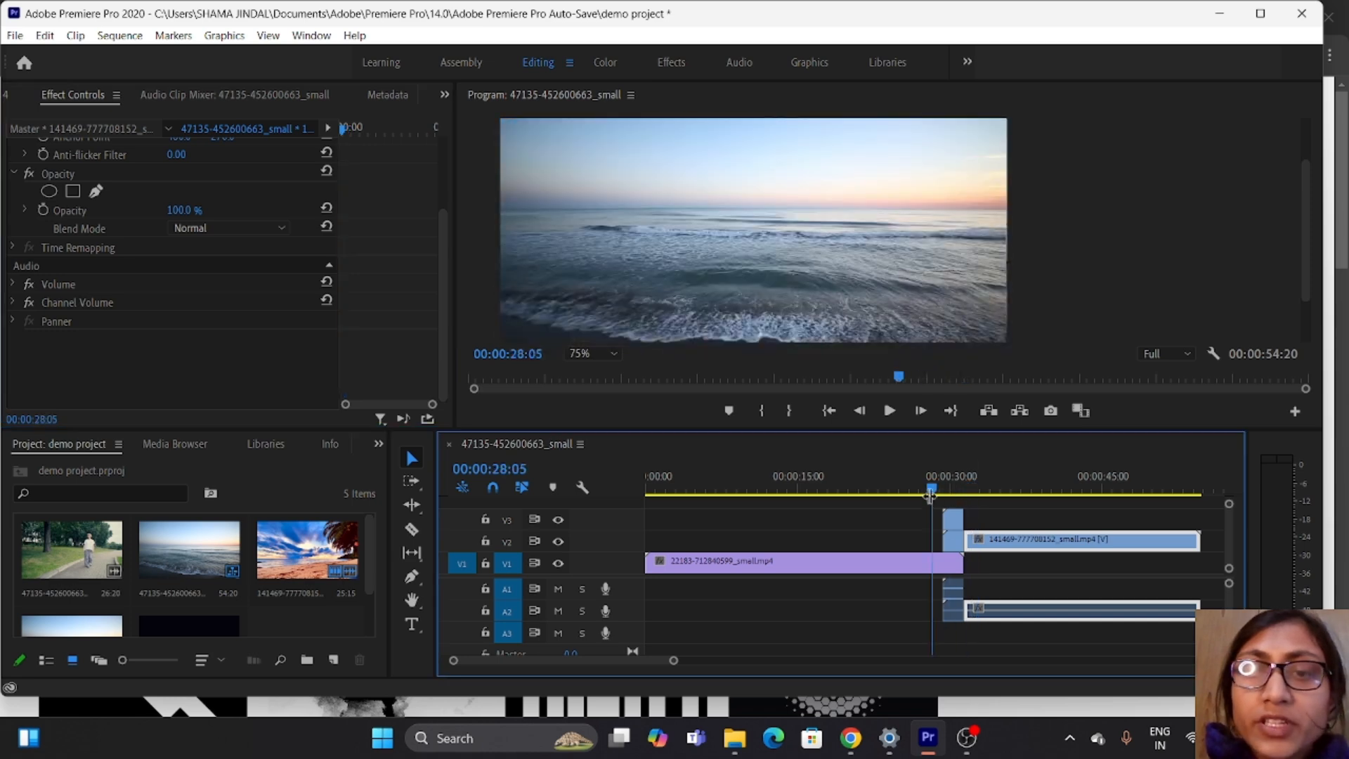
key("space")
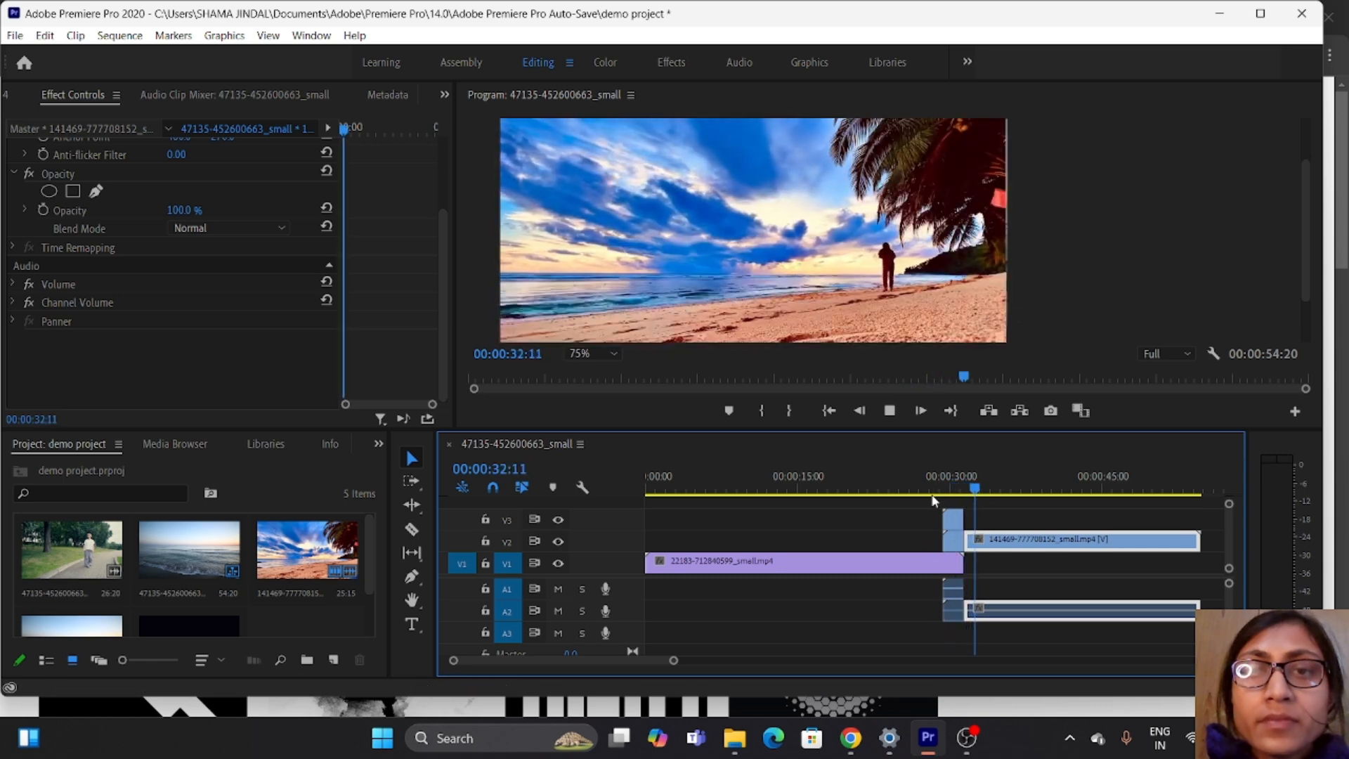
key("space")
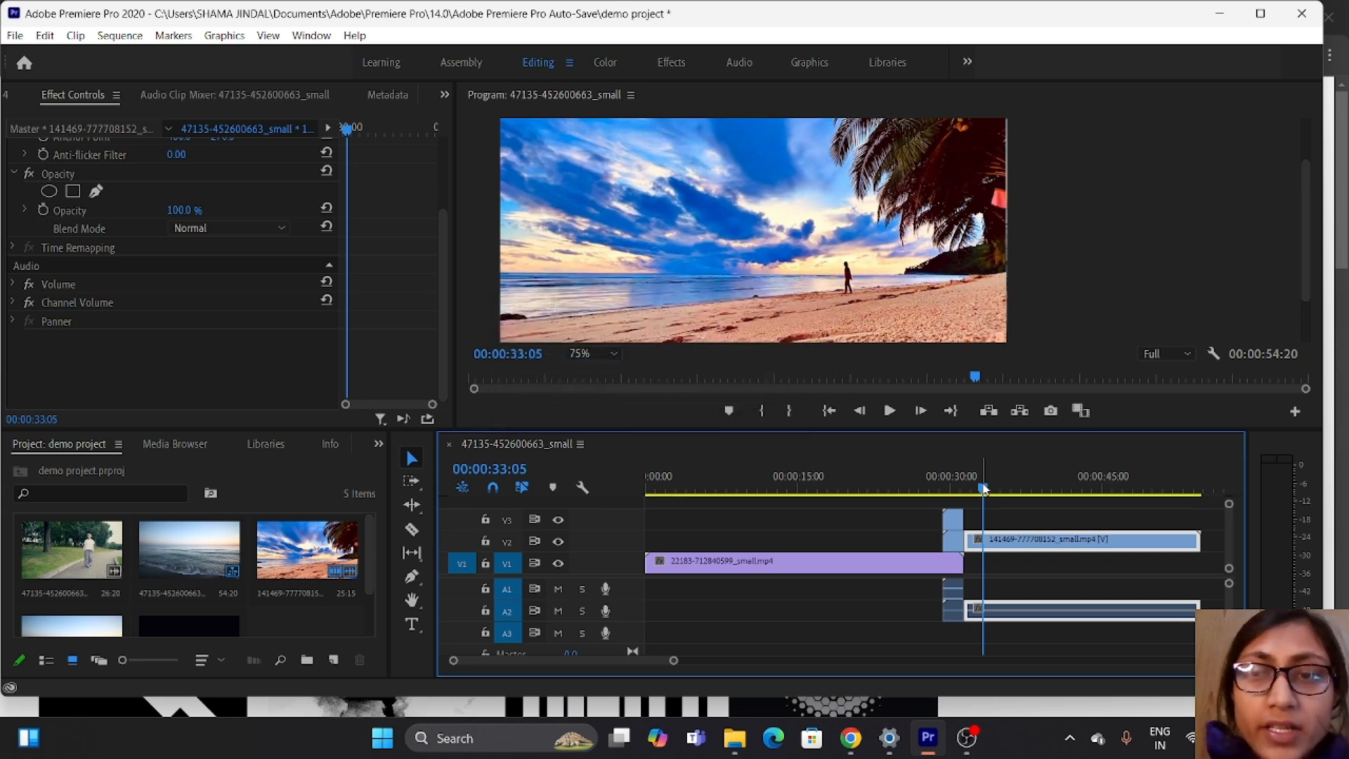
left_click_drag(982, 488, 931, 498)
key("space")
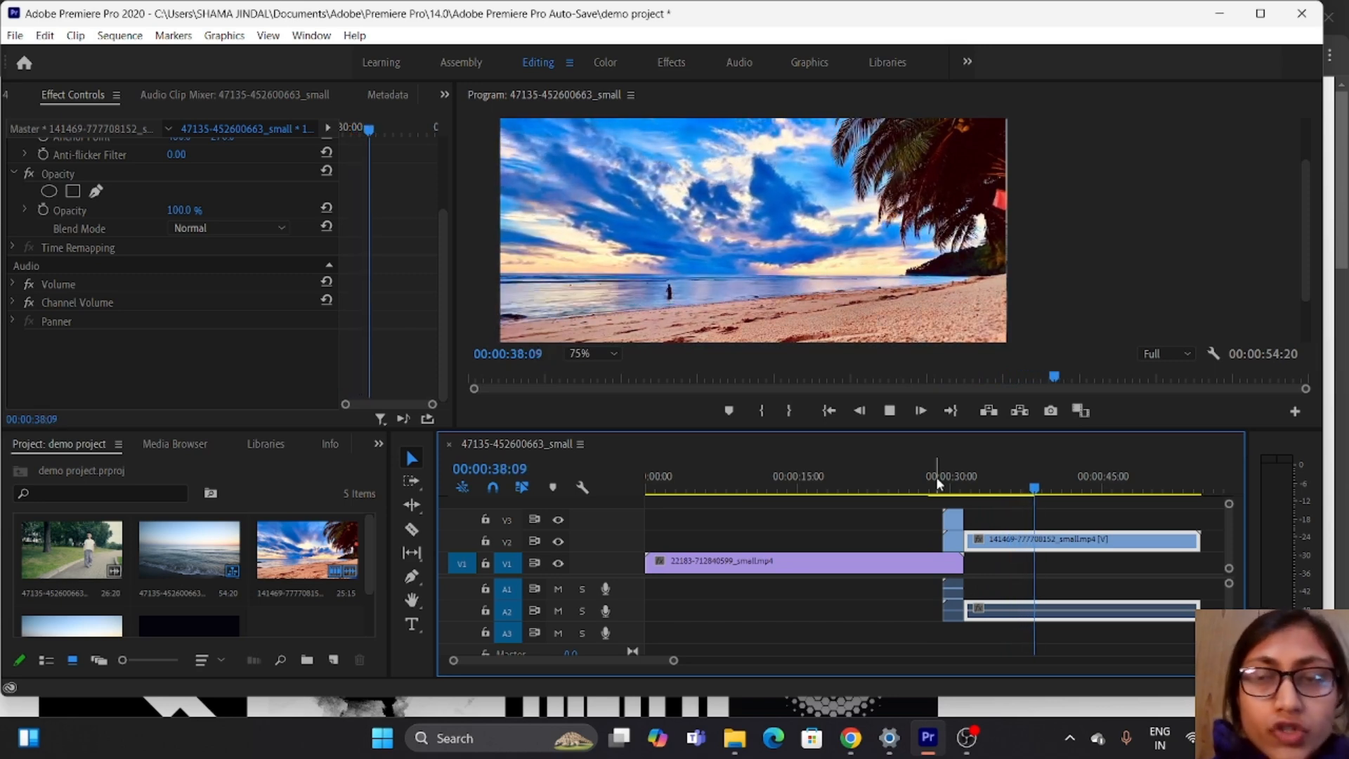
key("space")
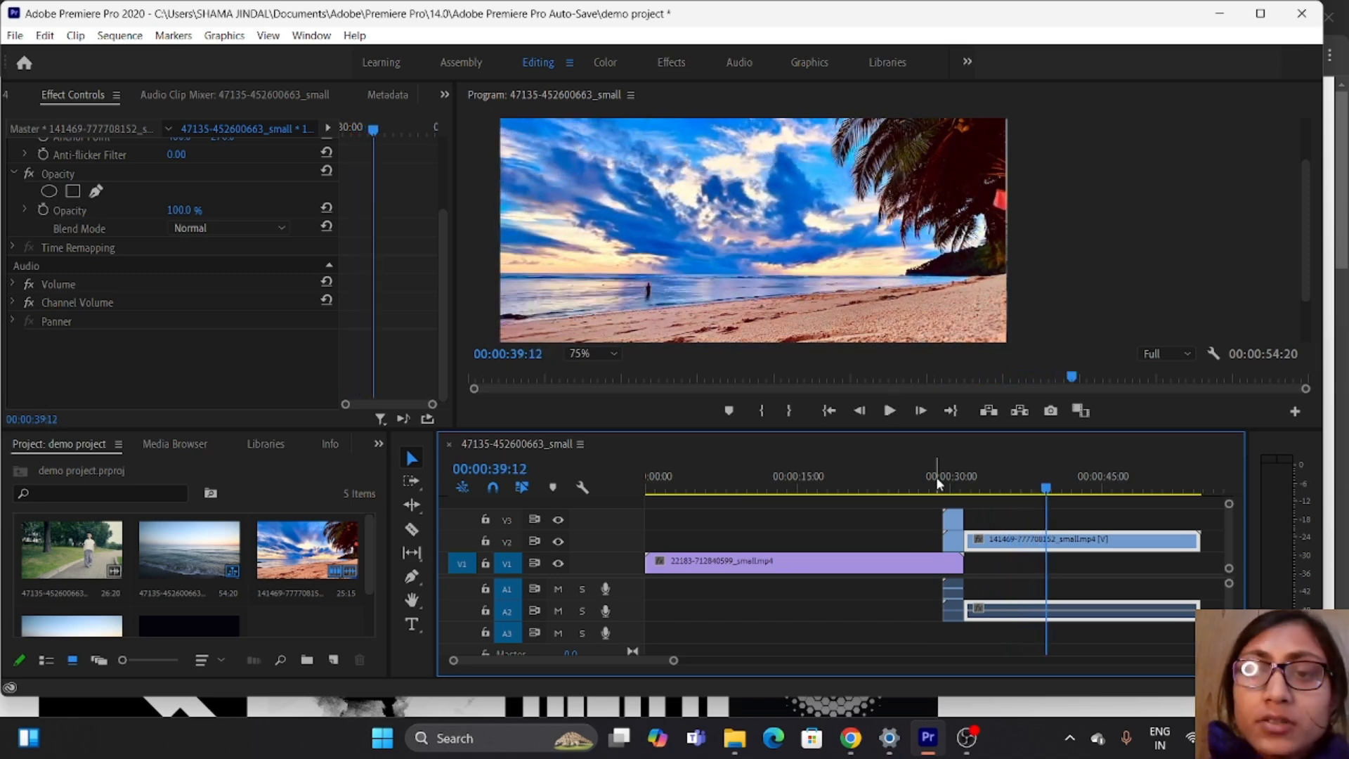